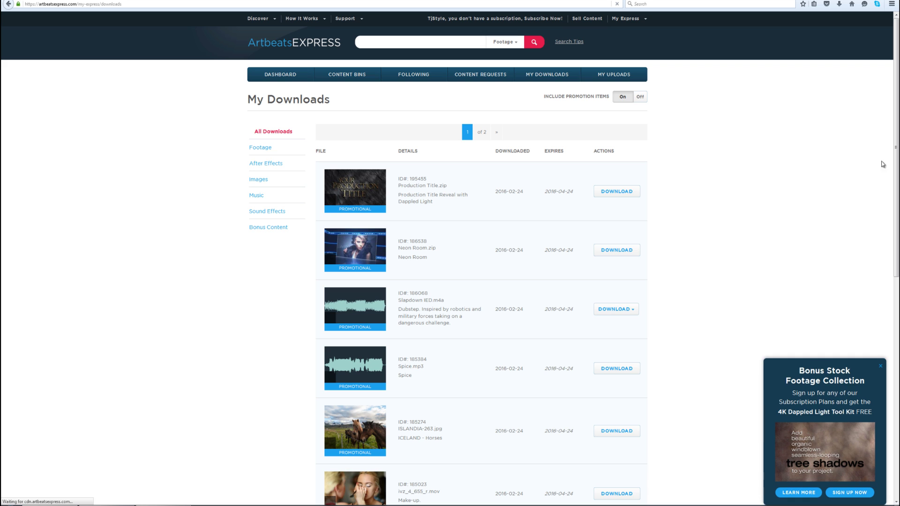
scroll(878, 161, down, 10)
scroll(450, 258, up, 10)
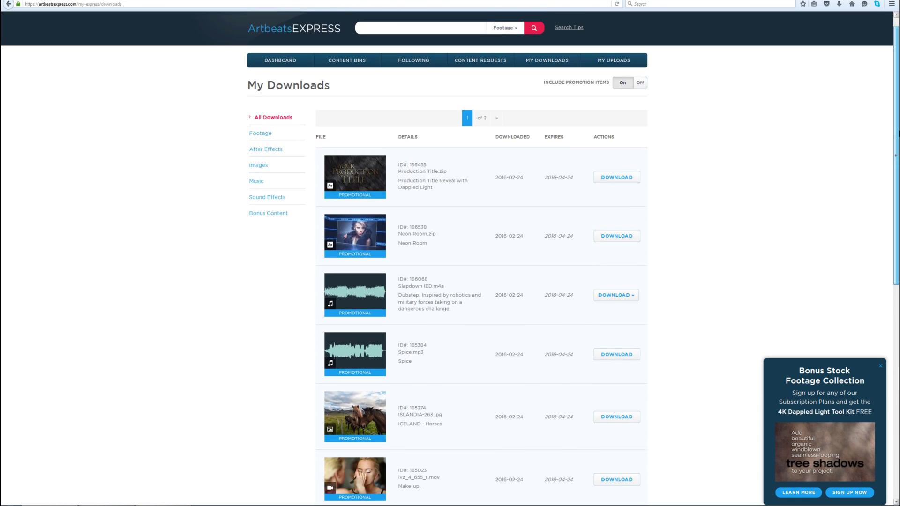
scroll(450, 258, down, 8)
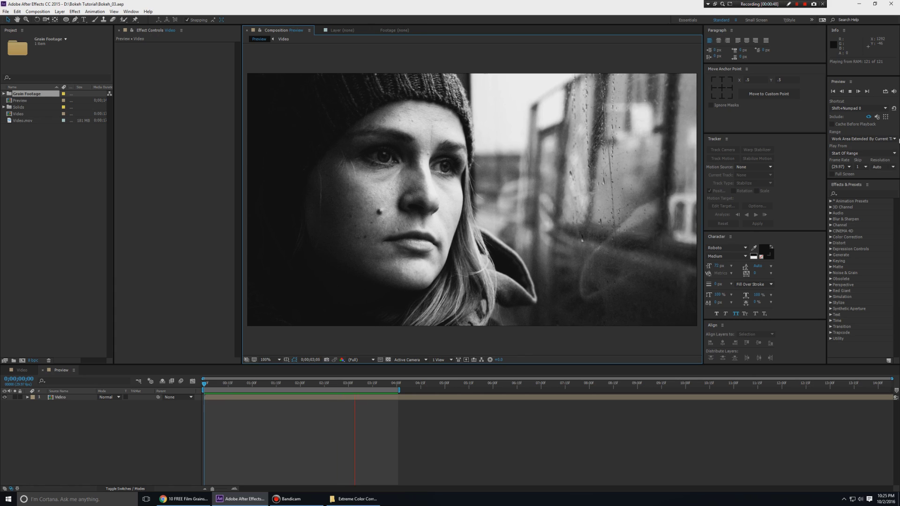
Step: Create a new composition from the Video.mov footage and play it back
click(30, 121)
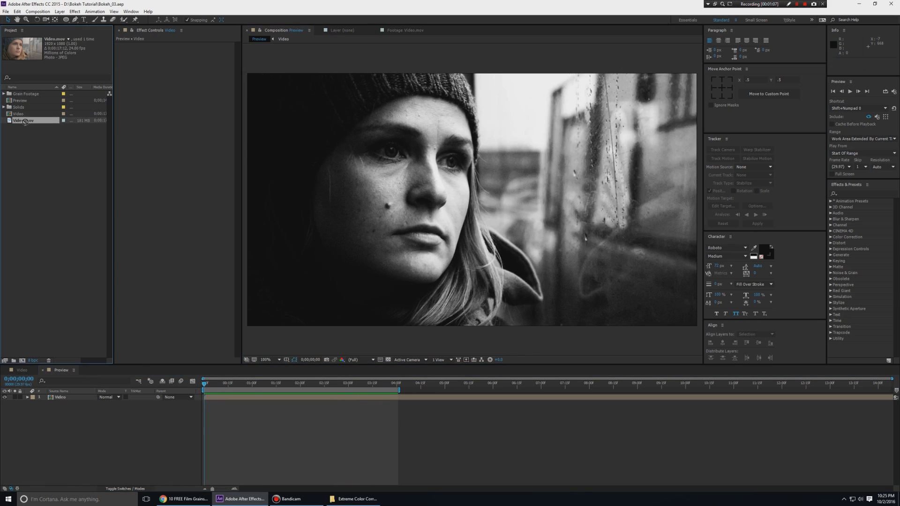
drag(24, 121, 22, 362)
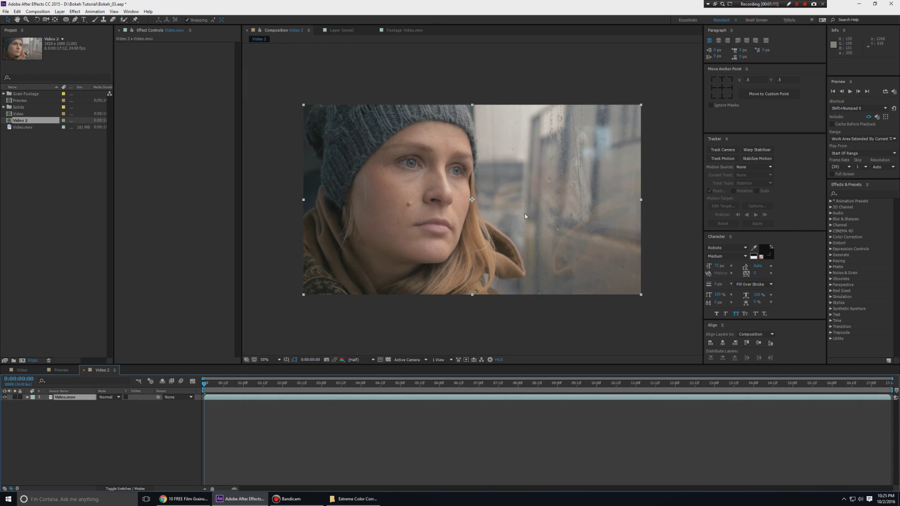
key(grave)
key(grave)
key(space)
drag(483, 189, 551, 181)
drag(507, 161, 508, 182)
scroll(525, 180, down, 1)
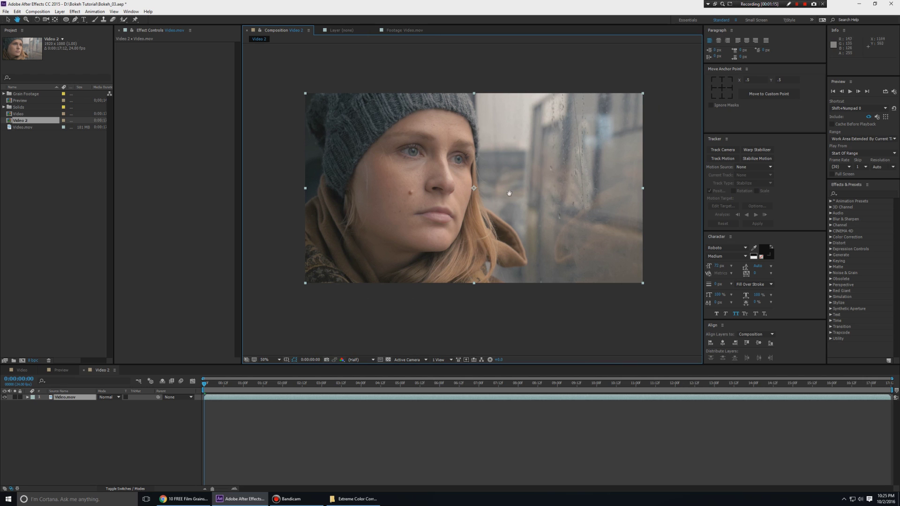
key(v)
key(space)
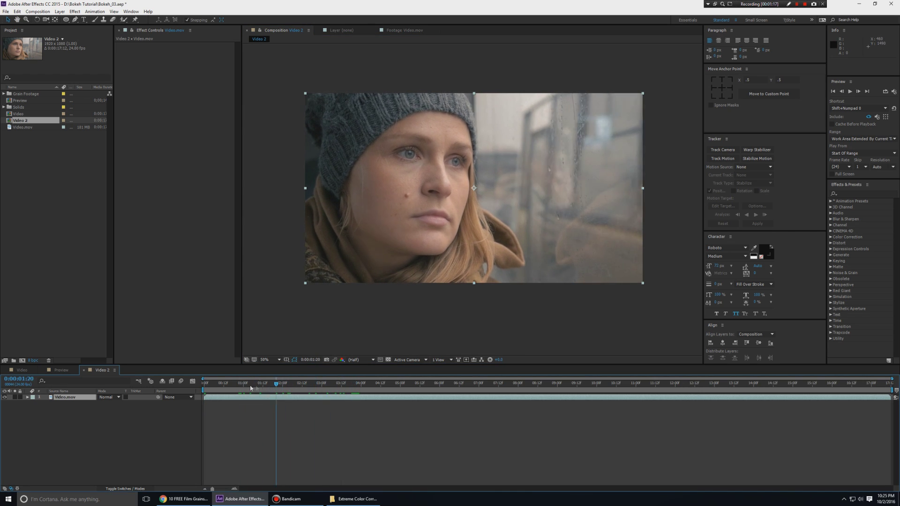
Step: Trim the new composition so that it ends at the 4-second mark
drag(268, 392, 360, 399)
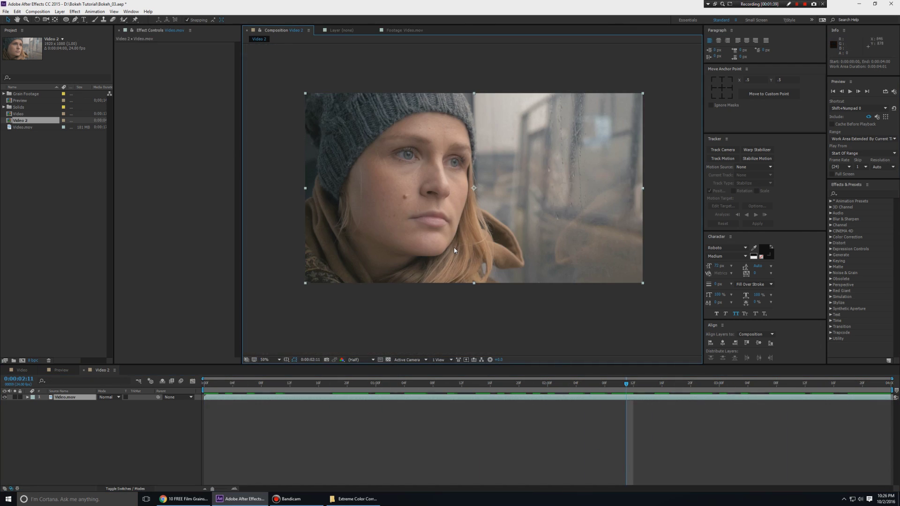
drag(438, 214, 475, 228)
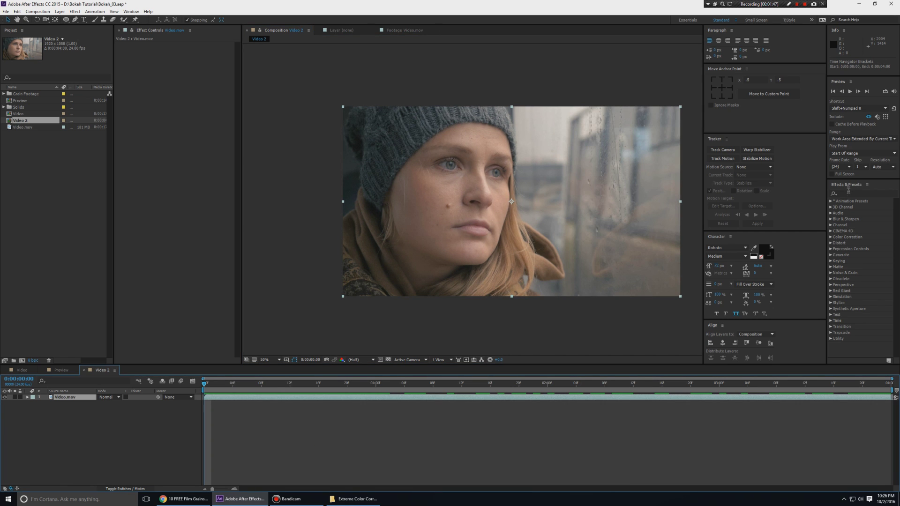
Step: Find the Tint effect and apply it to the Video.mov layer to make the footage black and white
click(849, 193)
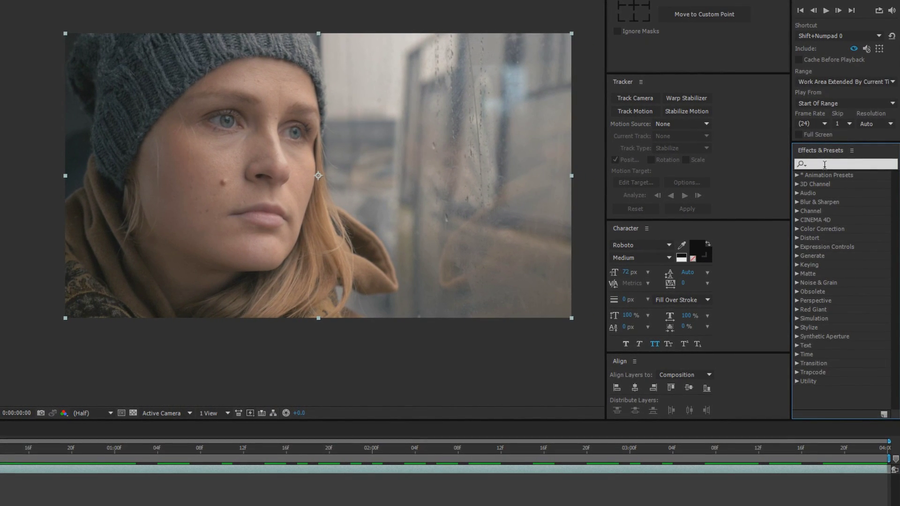
text(tint)
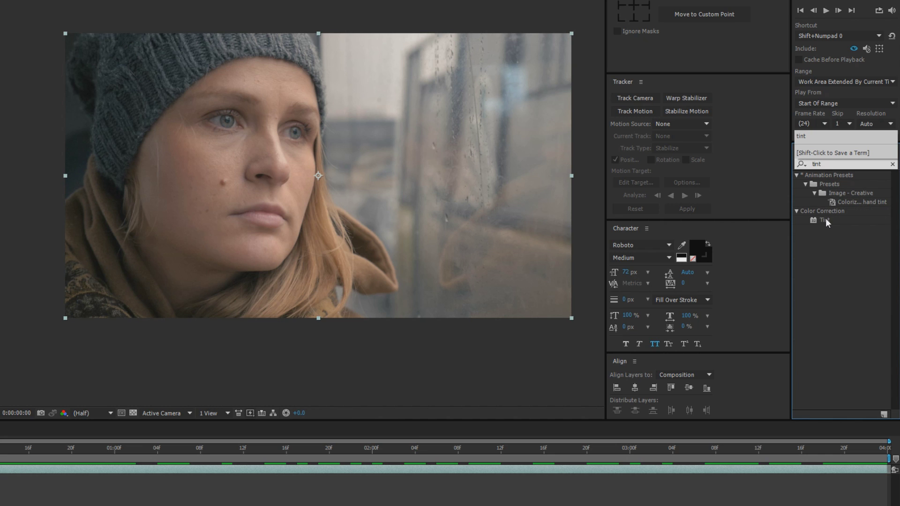
drag(826, 222, 413, 216)
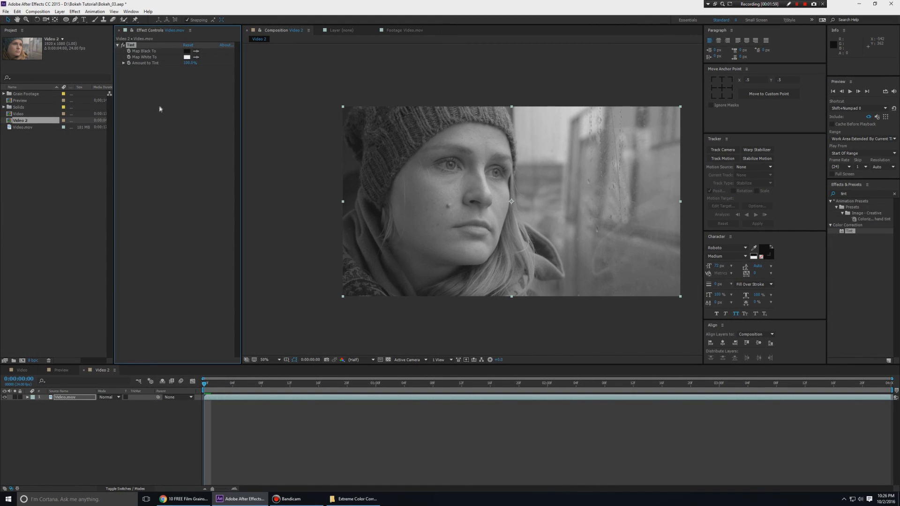
drag(435, 196, 421, 179)
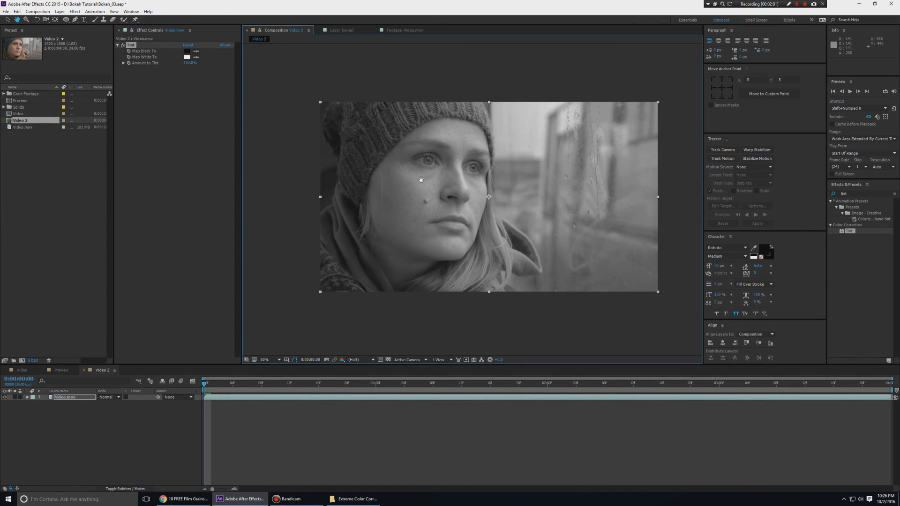
key(period)
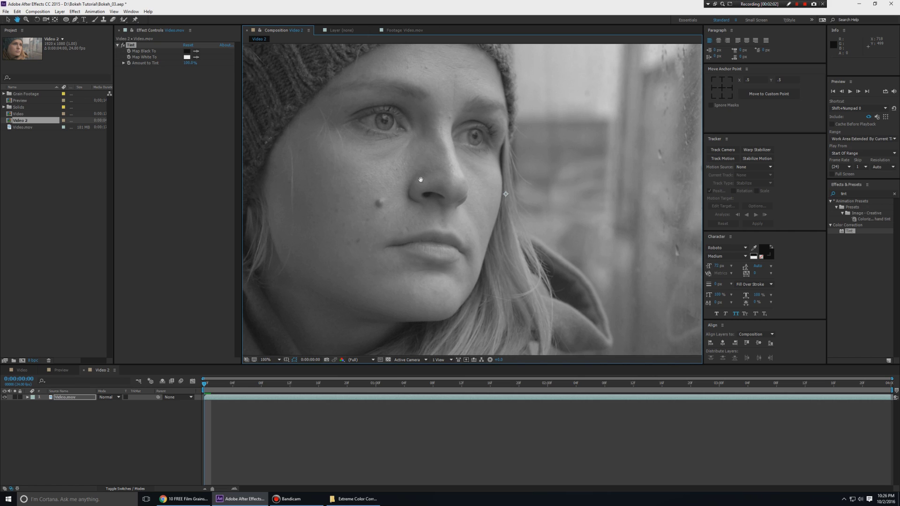
key(comma)
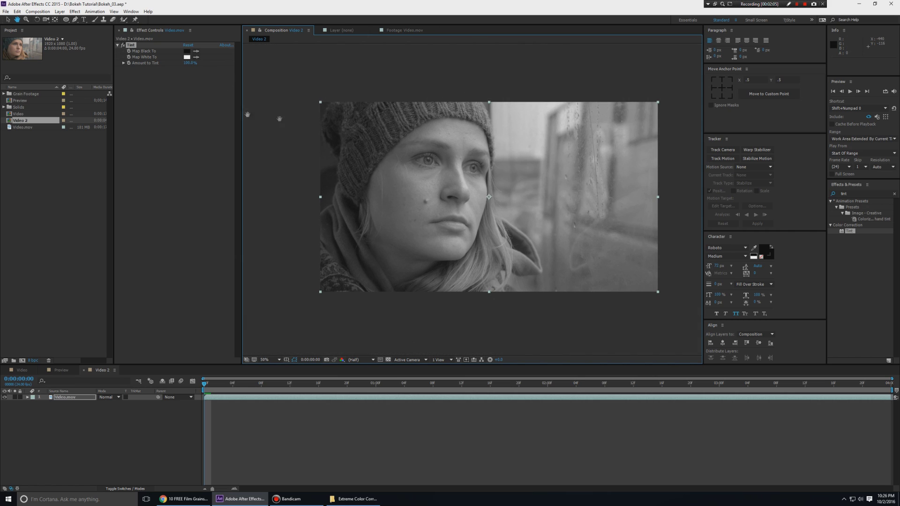
Step: Find the Curves effect and apply it to the Video.mov layer after the Tint effect
key(v)
click(856, 194)
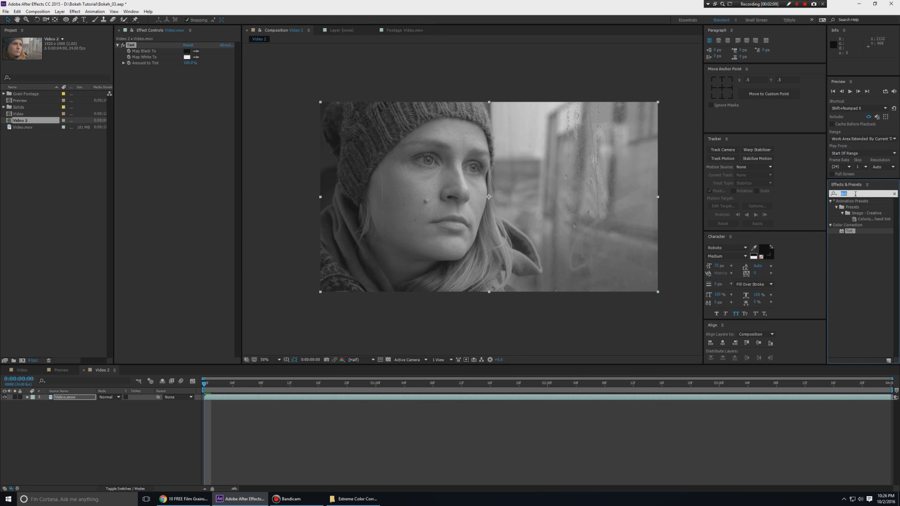
text(curv)
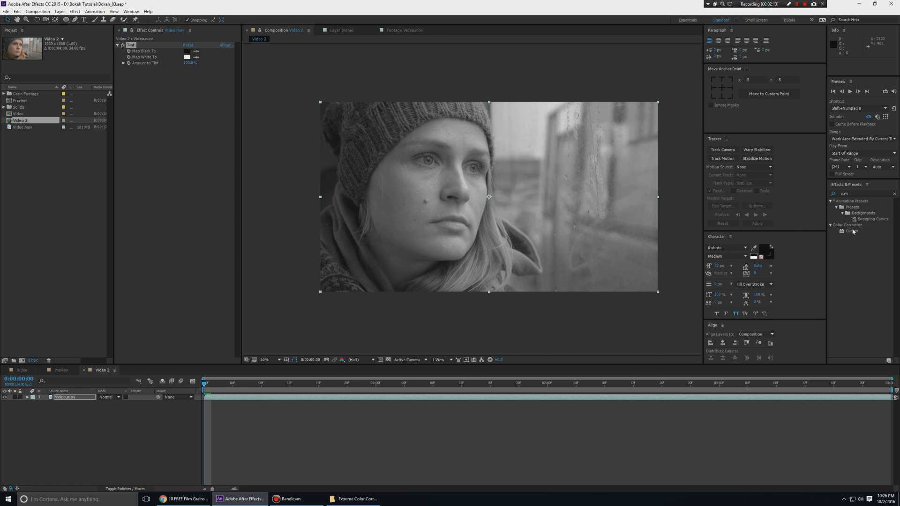
drag(853, 231, 311, 200)
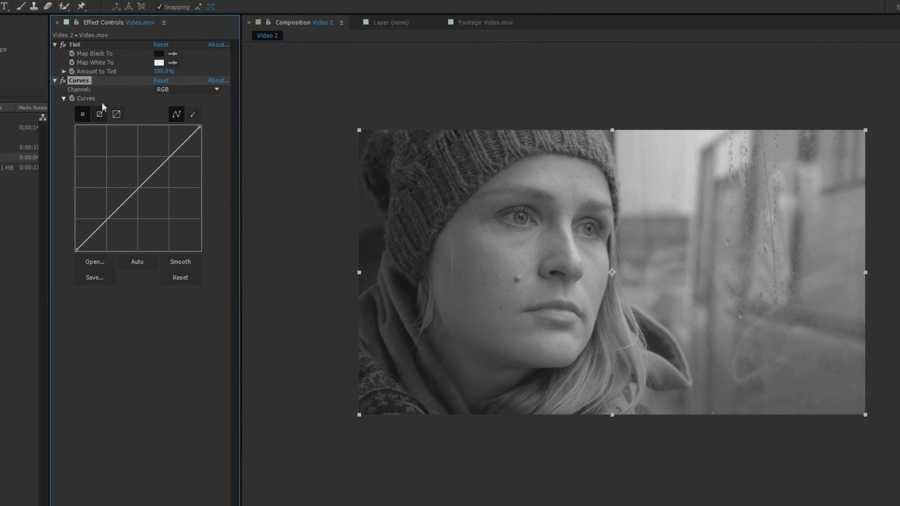
Step: Shape the RGB curve into a steep S by raising the highlights and lowering the shadows for strong contrast
click(172, 93)
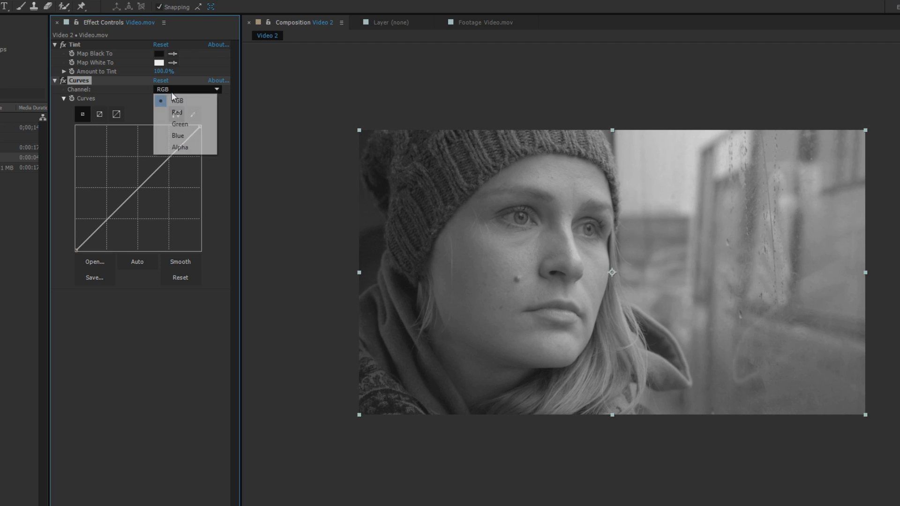
click(167, 99)
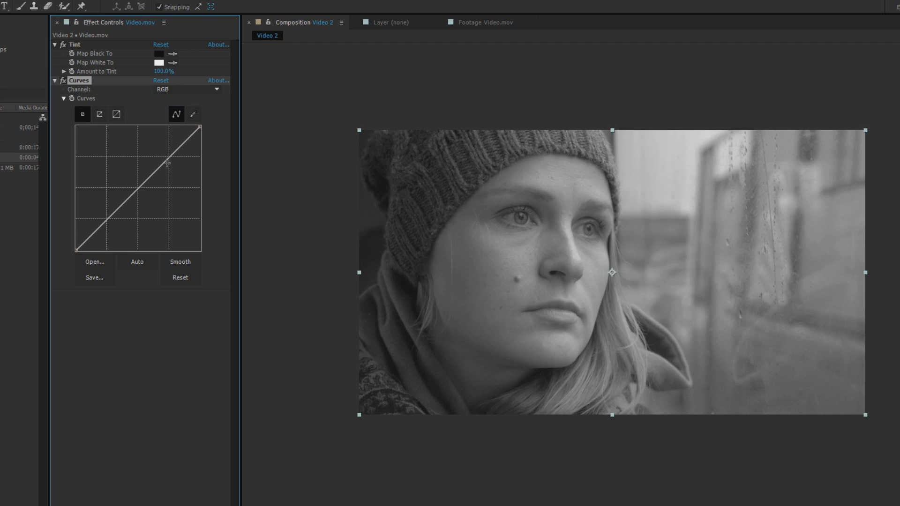
drag(172, 155, 156, 142)
drag(101, 210, 120, 241)
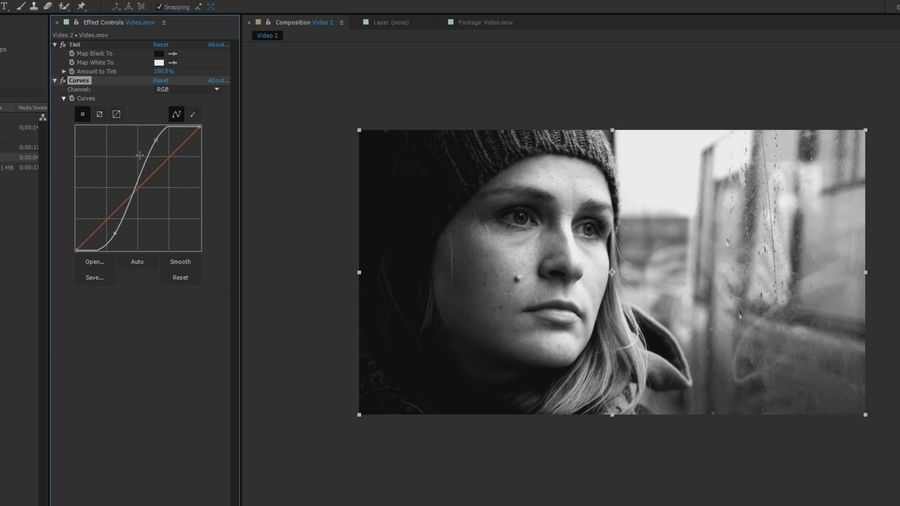
Step: Try the Tint effect with Amount to Tint at 72% on the footage and restore it to 100%
click(76, 45)
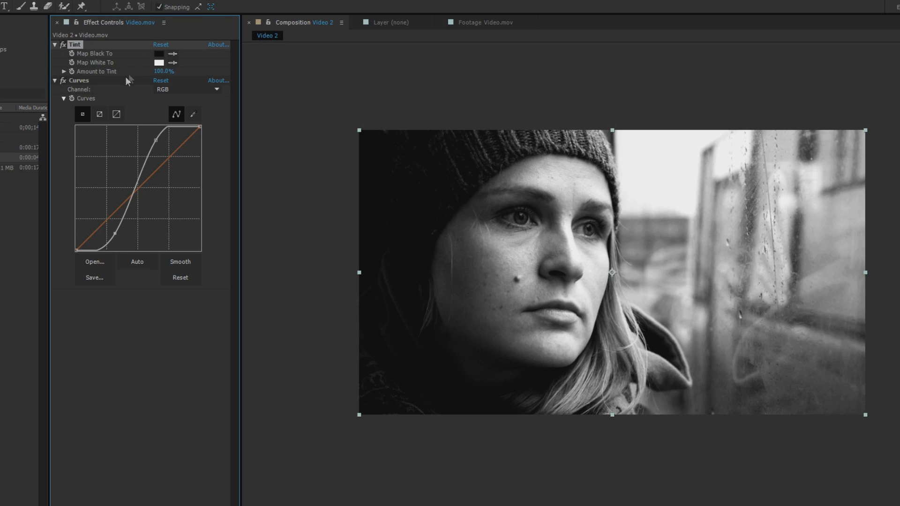
drag(161, 72, 149, 71)
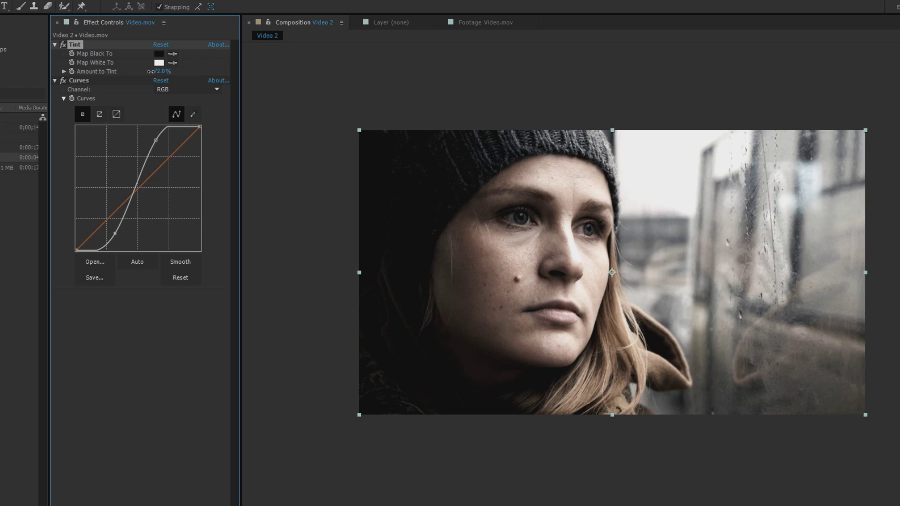
key(period)
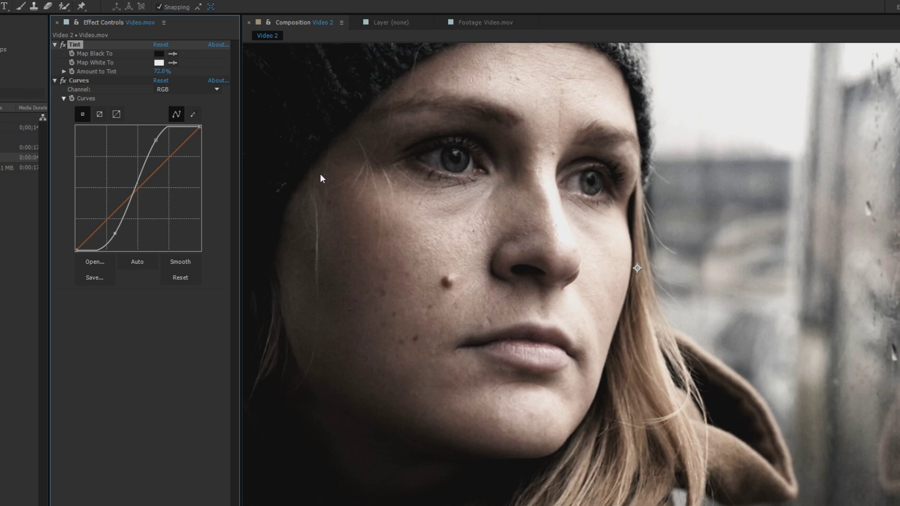
drag(359, 195, 484, 270)
key(comma)
drag(661, 313, 642, 282)
key(period)
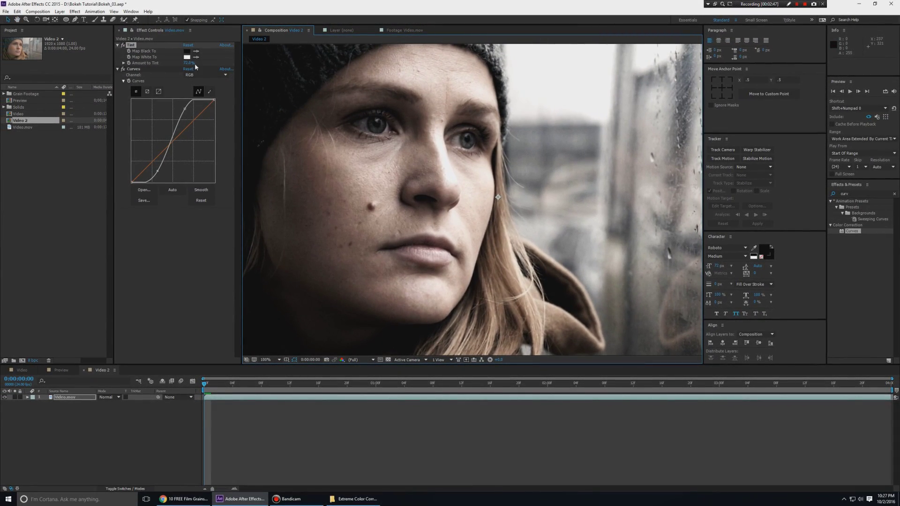
drag(189, 63, 244, 64)
key(comma)
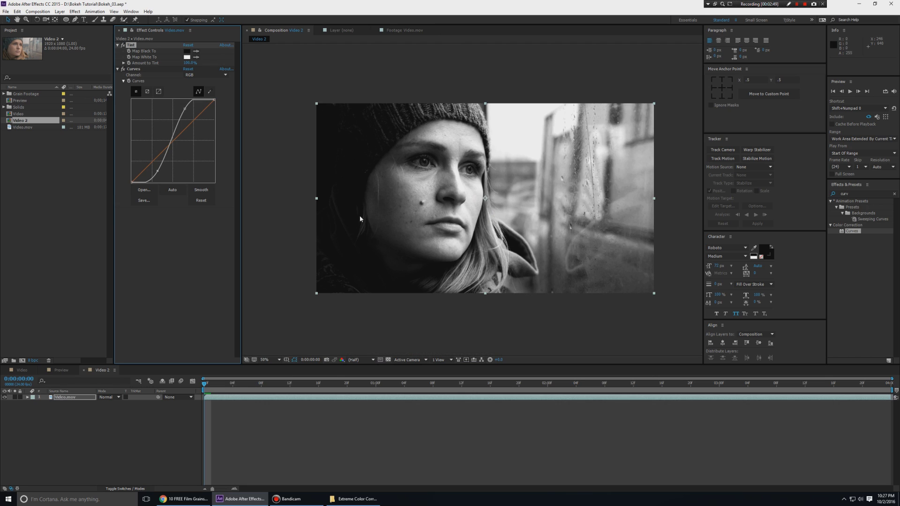
scroll(360, 217, up, 1)
right_click(93, 436)
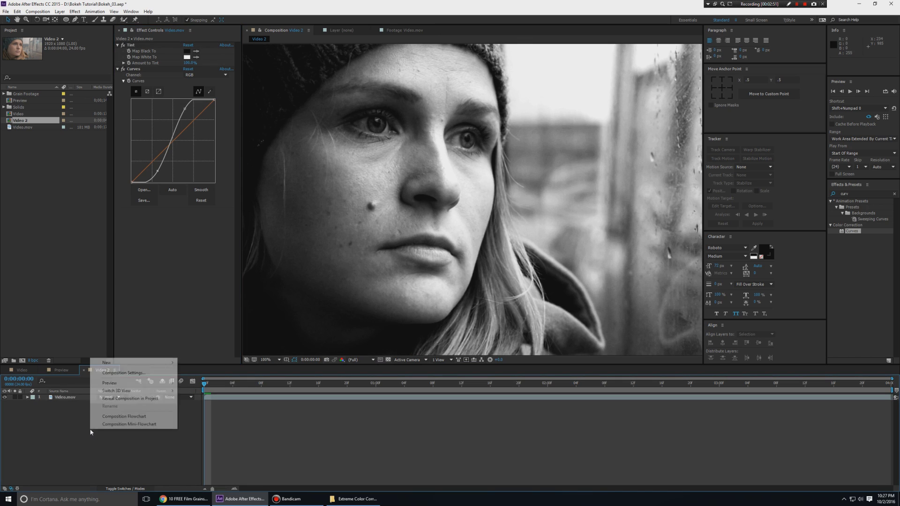
mouse_move(136, 363)
click(442, 250)
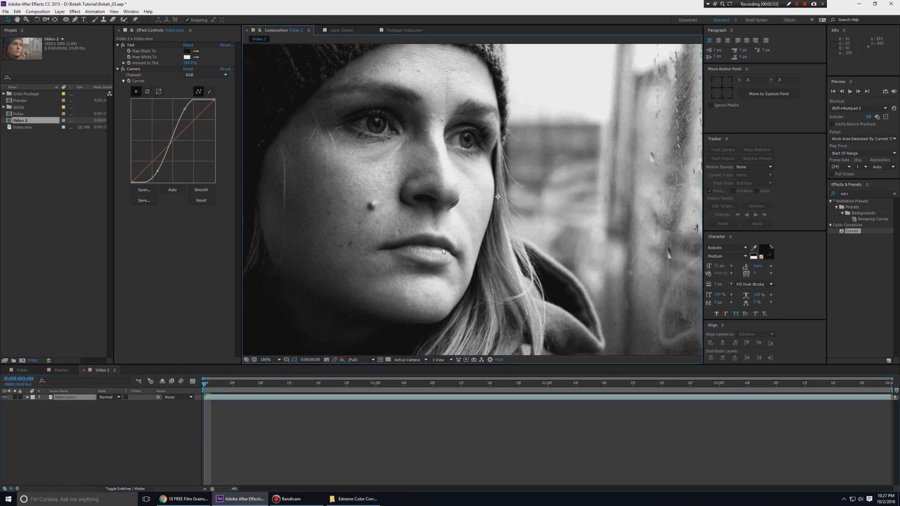
scroll(424, 295, down, 1)
Step: Add a new adjustment layer above the Video.mov layer in the composition
right_click(60, 419)
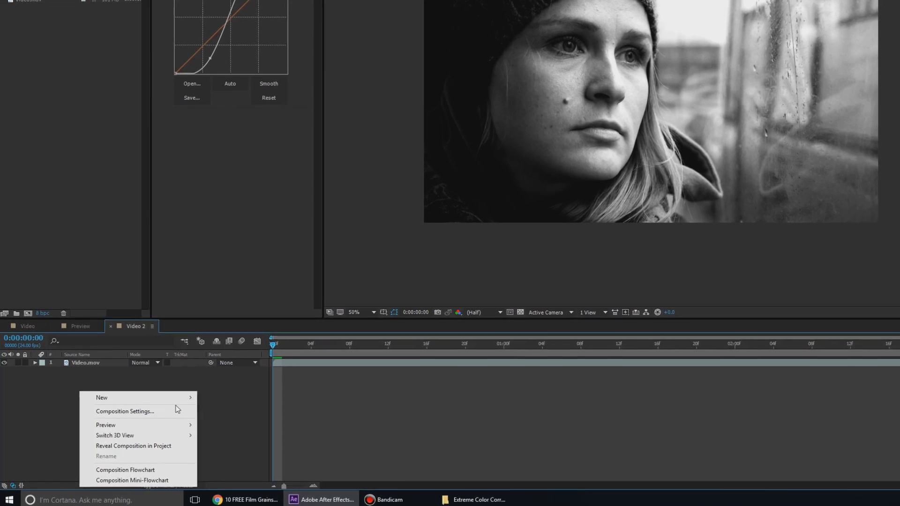
mouse_move(77, 423)
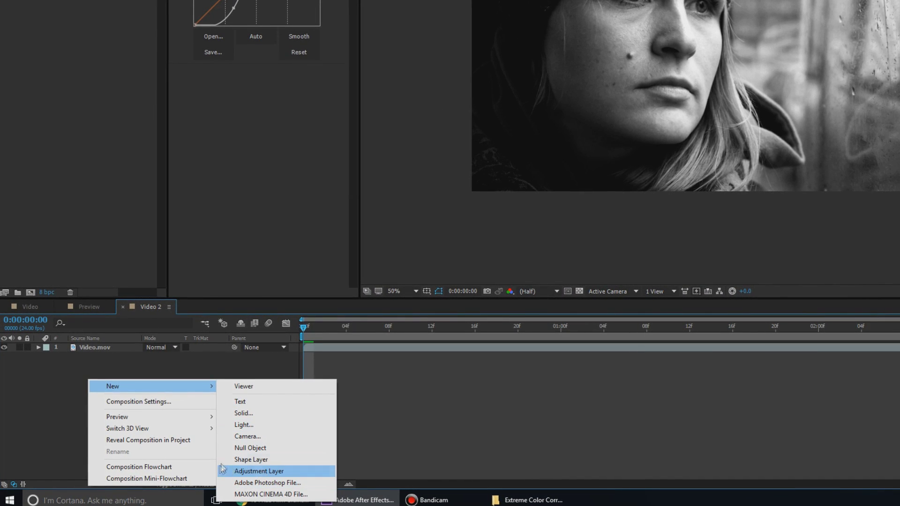
mouse_move(201, 386)
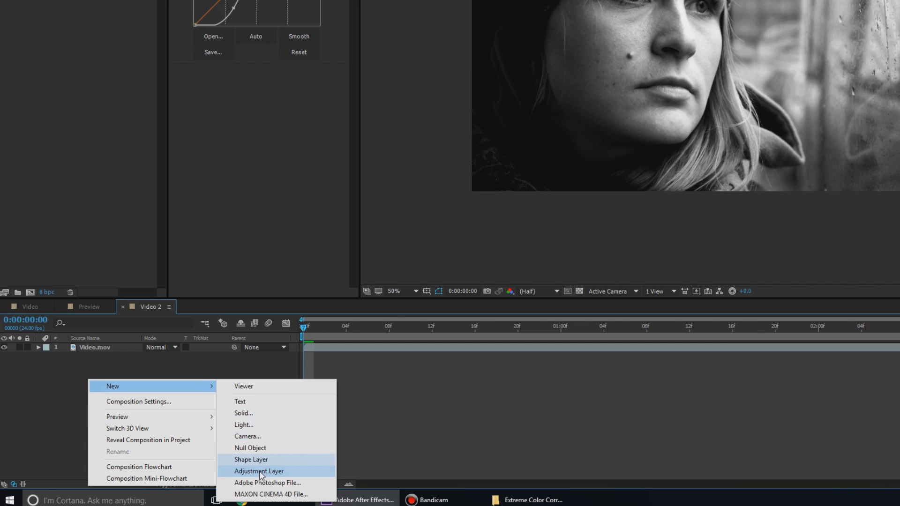
click(268, 470)
Step: Rename the adjustment layer to "Noise"
right_click(111, 352)
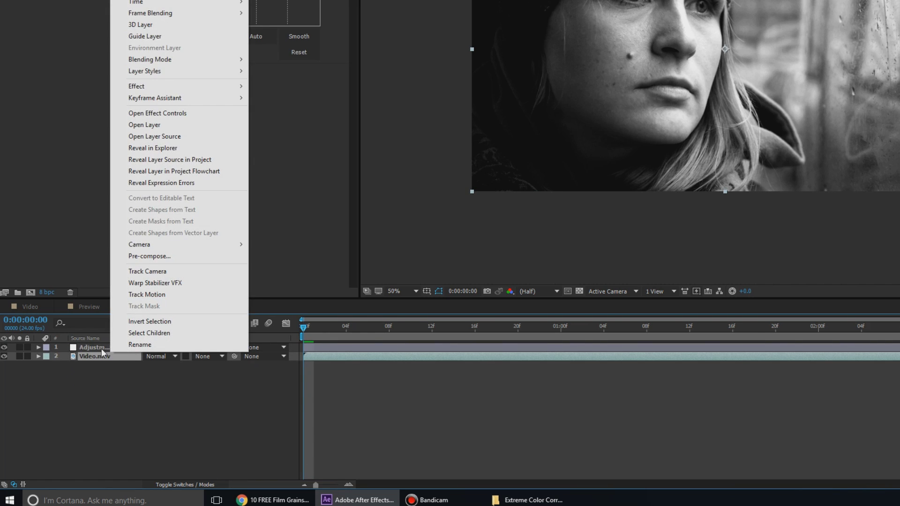
click(112, 343)
text(No)
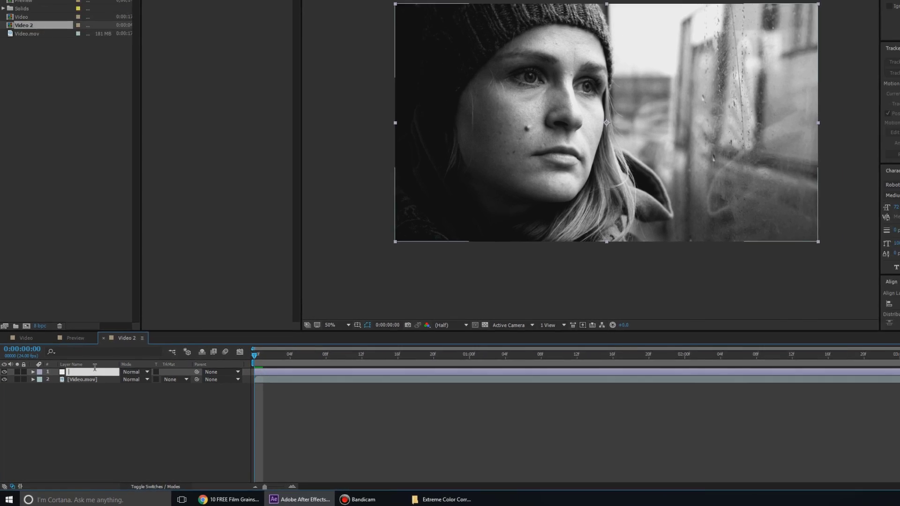
text(ise)
key(Return)
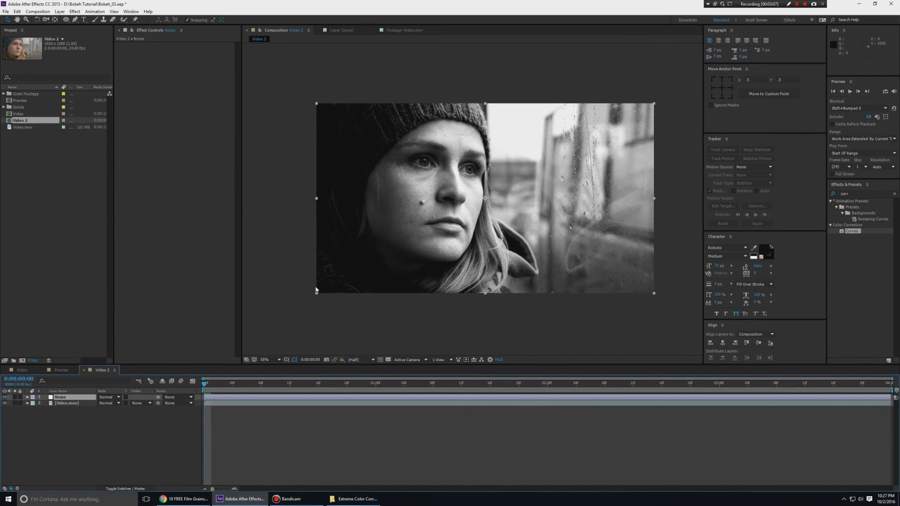
Step: Apply the Noise and Add Grain effects to the Noise adjustment layer, with Add Grain switched off
click(856, 193)
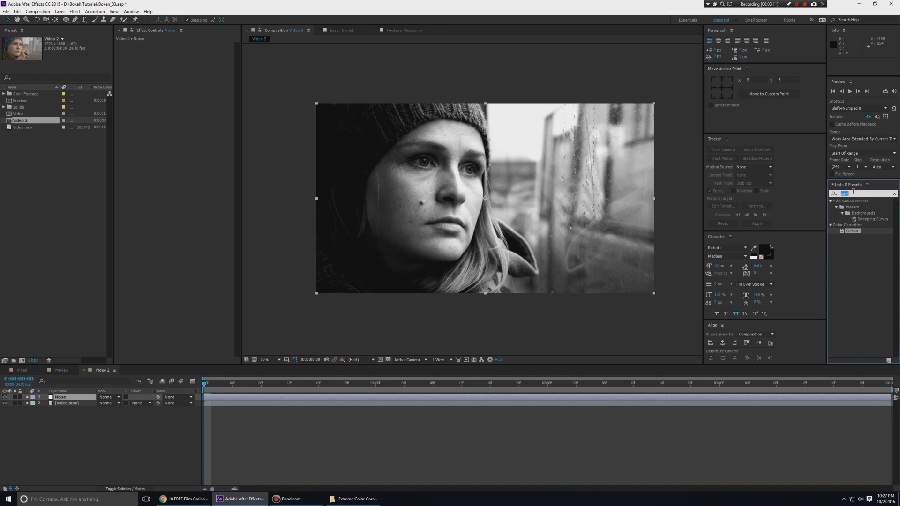
text(noi)
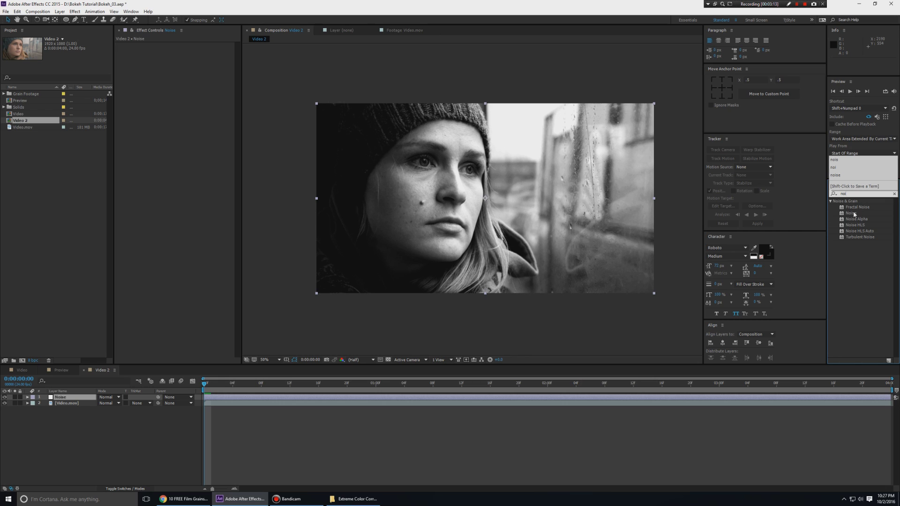
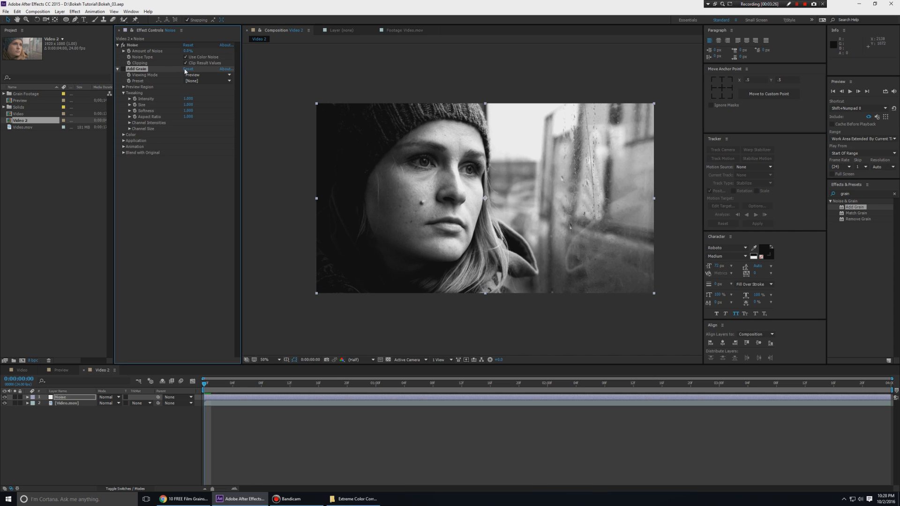
Step: Set the Noise effect's Amount of Noise to 25% and turn off Use Color Noise
scroll(412, 151, up, 1)
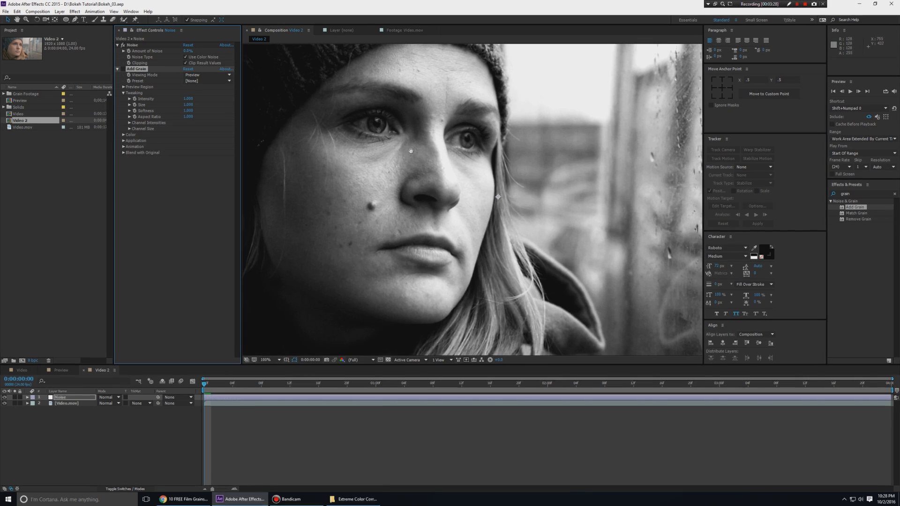
drag(411, 151, 429, 177)
click(138, 46)
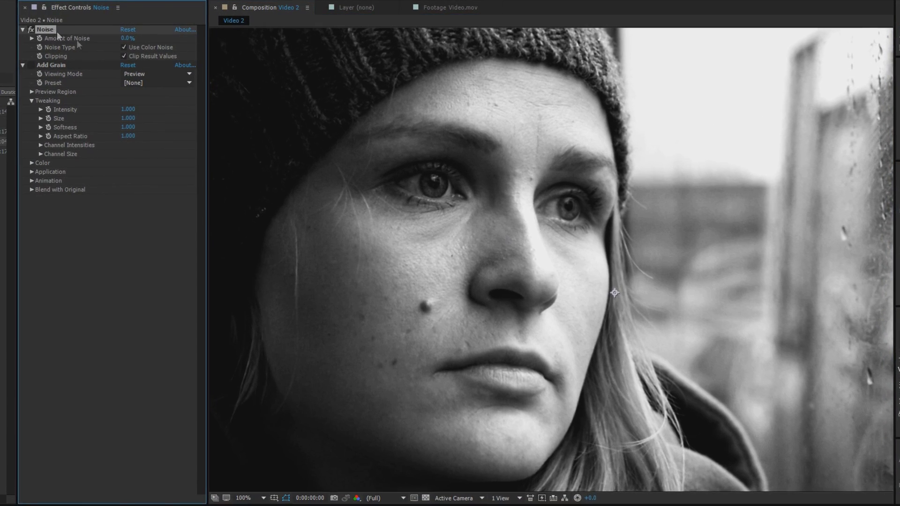
click(128, 38)
text(25)
key(Return)
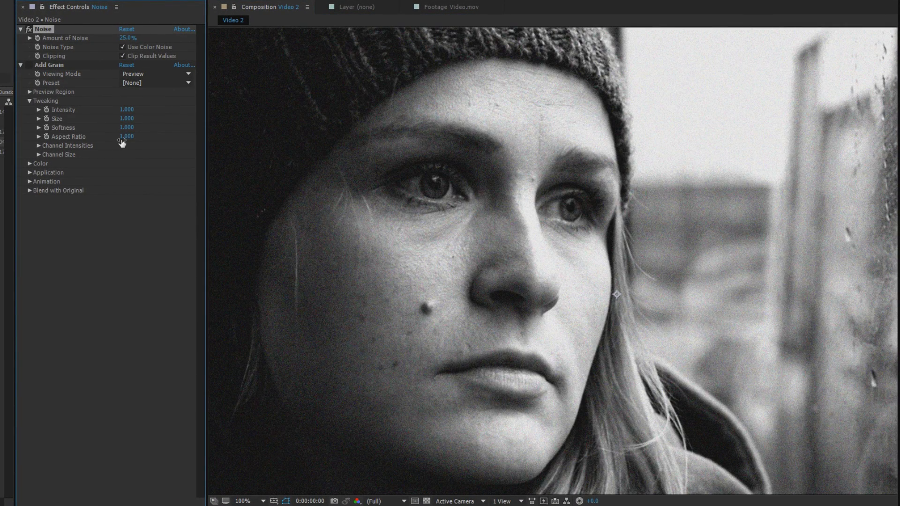
click(122, 47)
Step: Set the composition view to full resolution and play back the footage with the noise
scroll(528, 190, down, 1)
drag(678, 209, 646, 168)
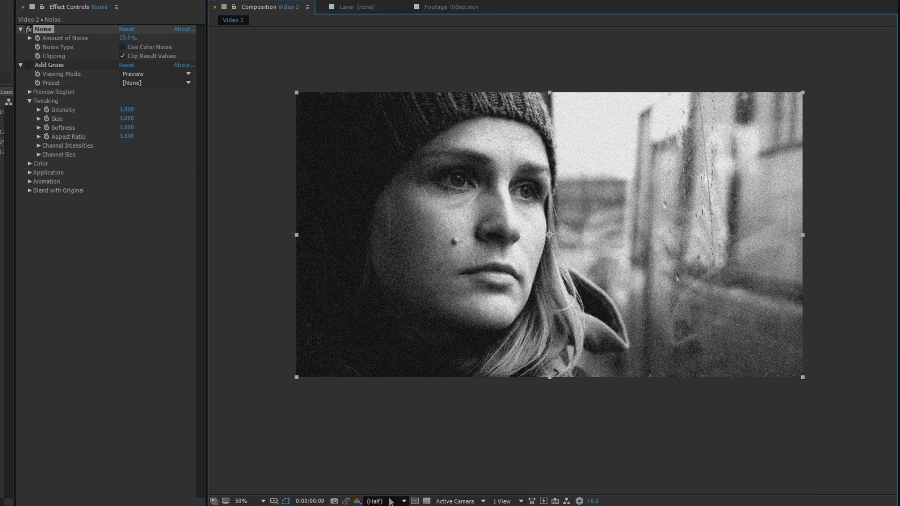
key(ctrl+j)
key(space)
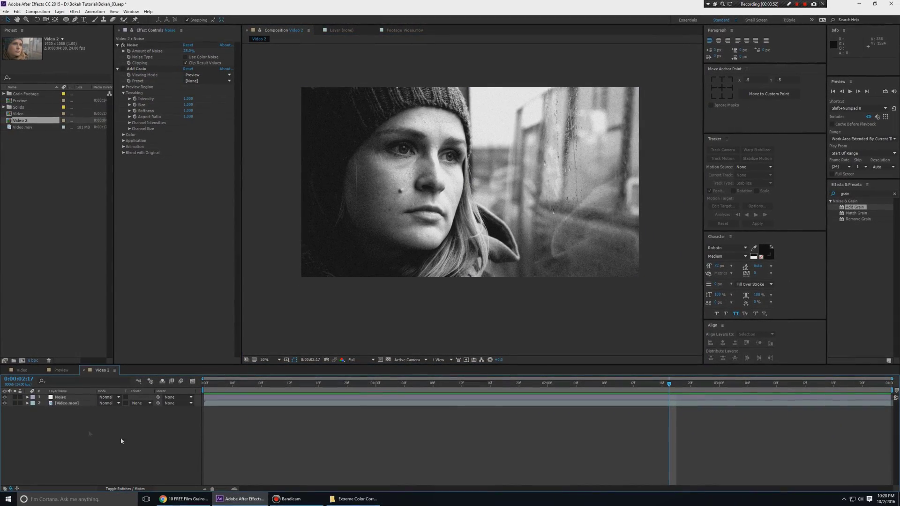
Step: Save the project and hide the Noise layer
click(61, 398)
key(ctrl+s)
key(F2)
click(5, 397)
Step: Switch to the browser and look through the article "10 FREE Film Grains for Video Editors" for free grain sources
key(alt+Tab)
key(alt+Tab)
key(alt+Tab)
scroll(78, 220, up, 2)
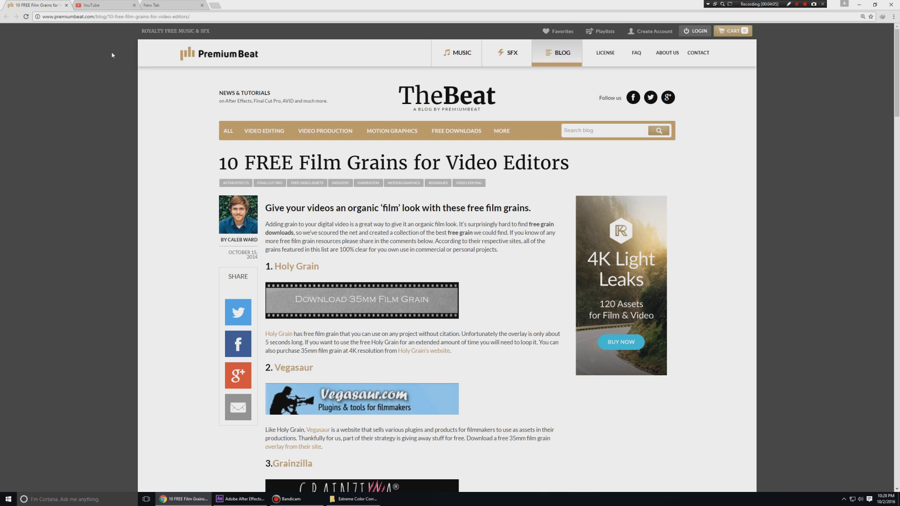
scroll(149, 248, down, 2)
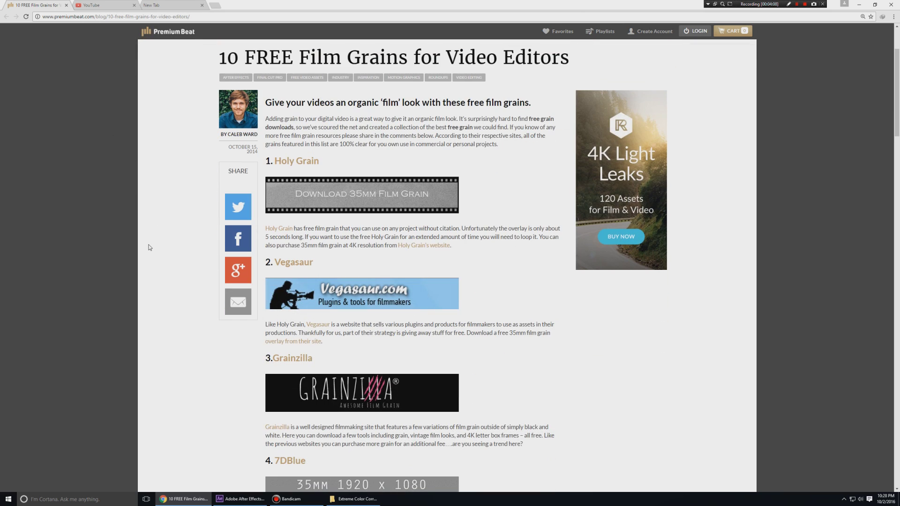
scroll(148, 244, down, 2)
scroll(148, 244, up, 2)
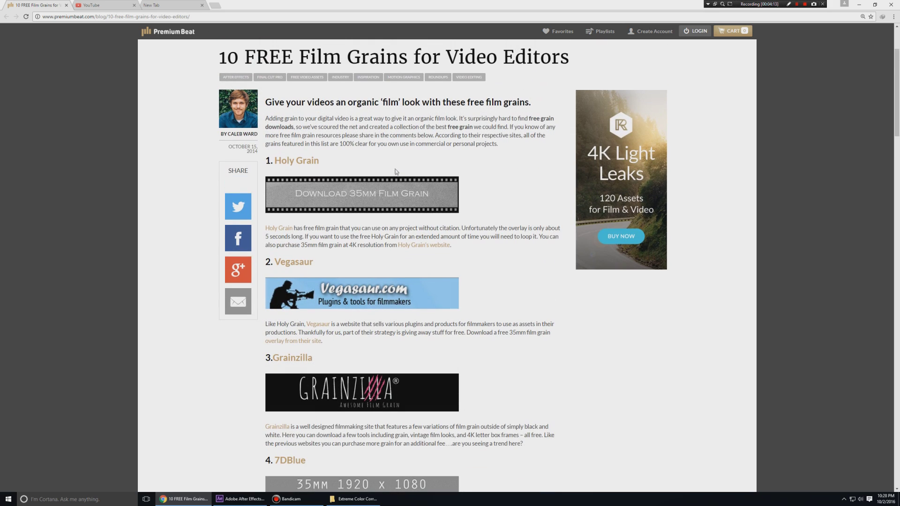
Step: Open the Holy Grain link from the article in a new tab and read the free 35mm film grain's usage terms
middle_click(297, 162)
click(99, 4)
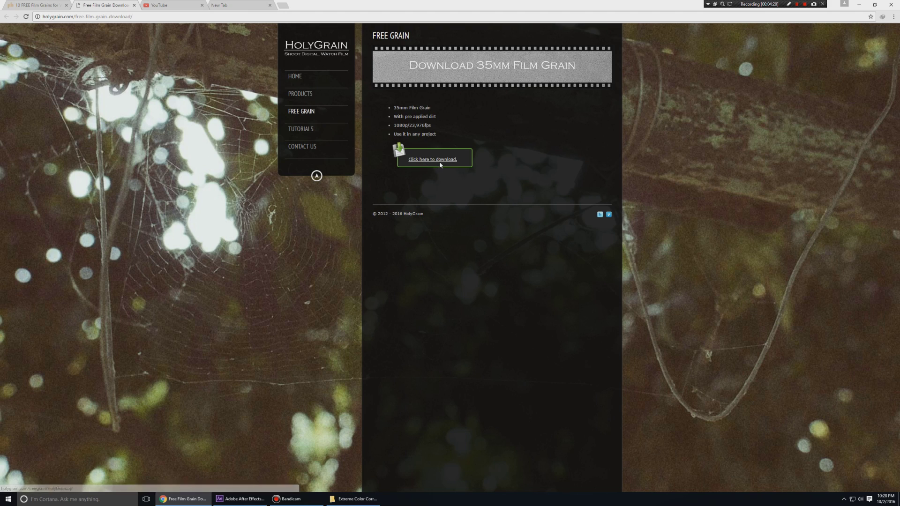
drag(396, 136, 436, 134)
click(428, 134)
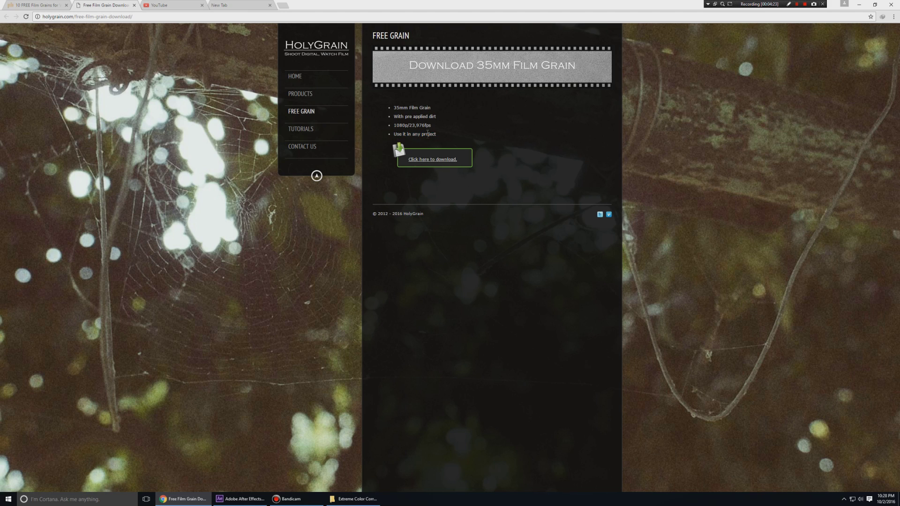
Step: Switch back to After Effects and place the 35mm clip from the Grain Footage folder between the Noise and Video.mov layers
click(253, 498)
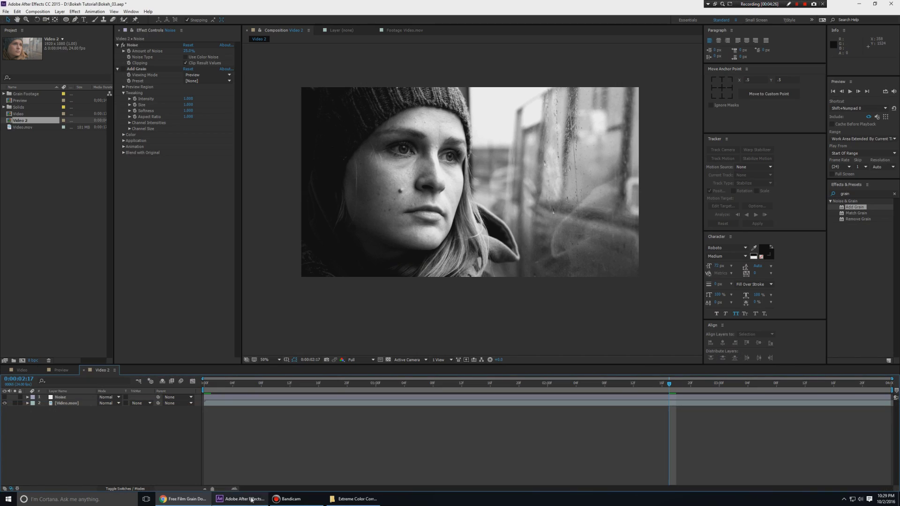
click(18, 95)
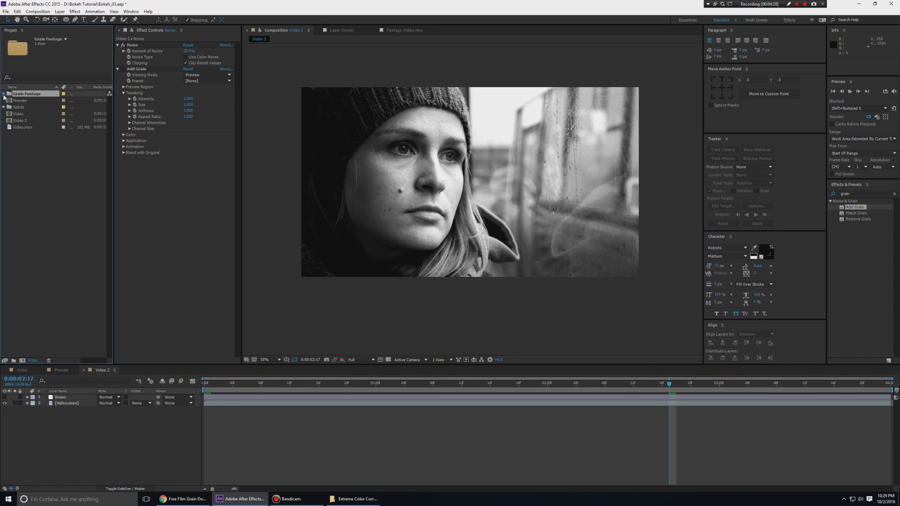
click(4, 94)
drag(42, 100, 66, 399)
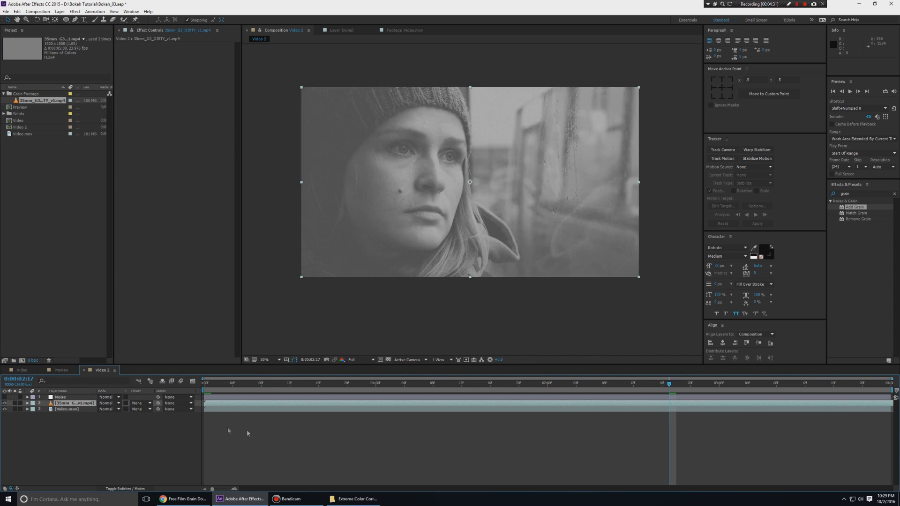
Step: Inspect the grain clip up close, set its blending mode to Overlay, and play back the result
scroll(522, 164, up, 1)
key(grave)
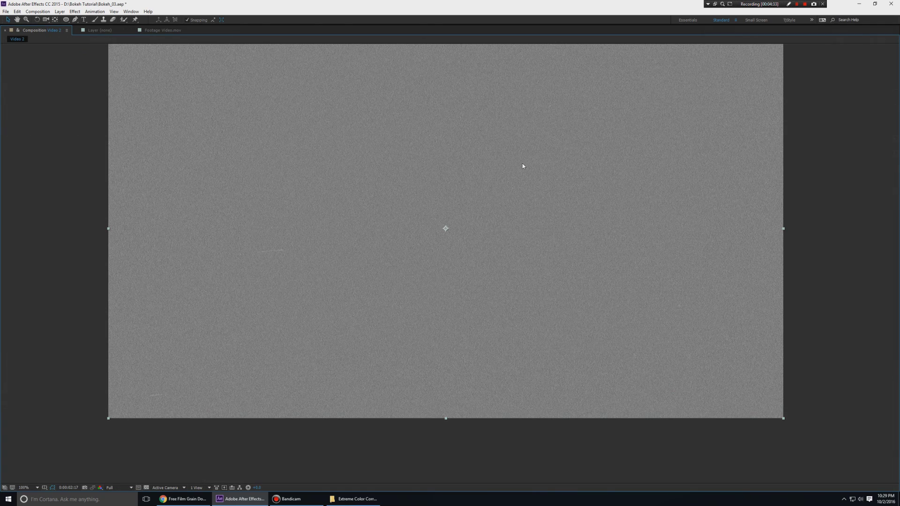
key(grave)
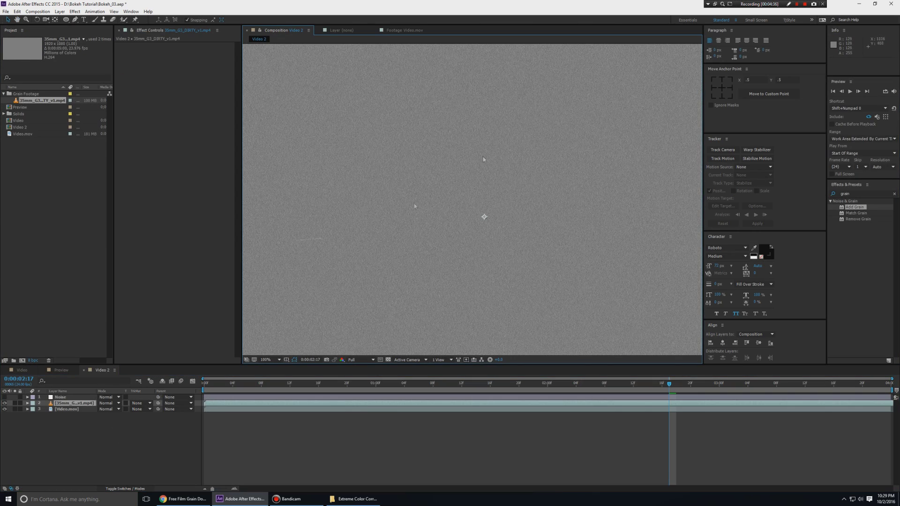
click(107, 403)
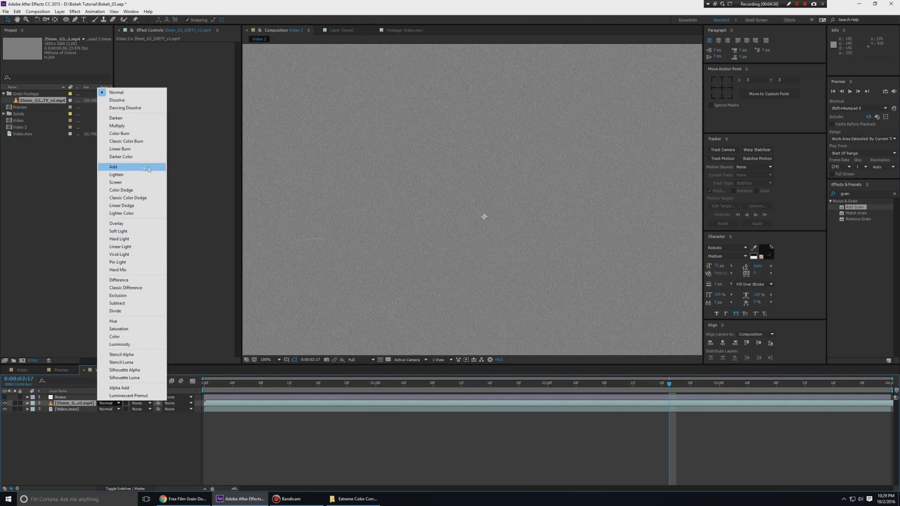
click(116, 223)
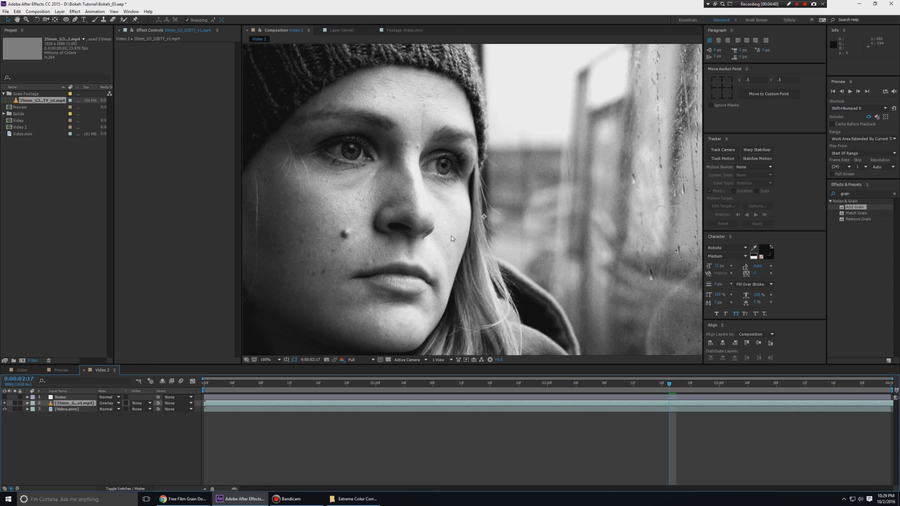
scroll(451, 238, down, 2)
key(space)
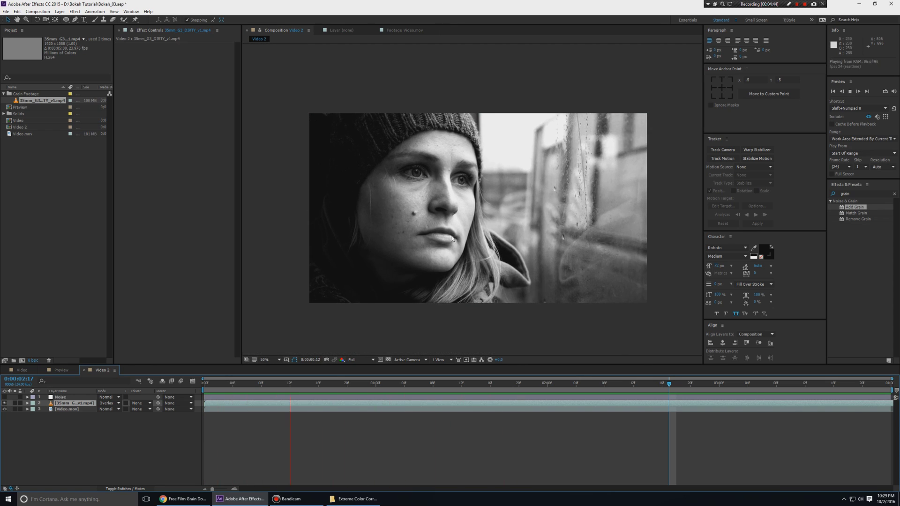
key(space)
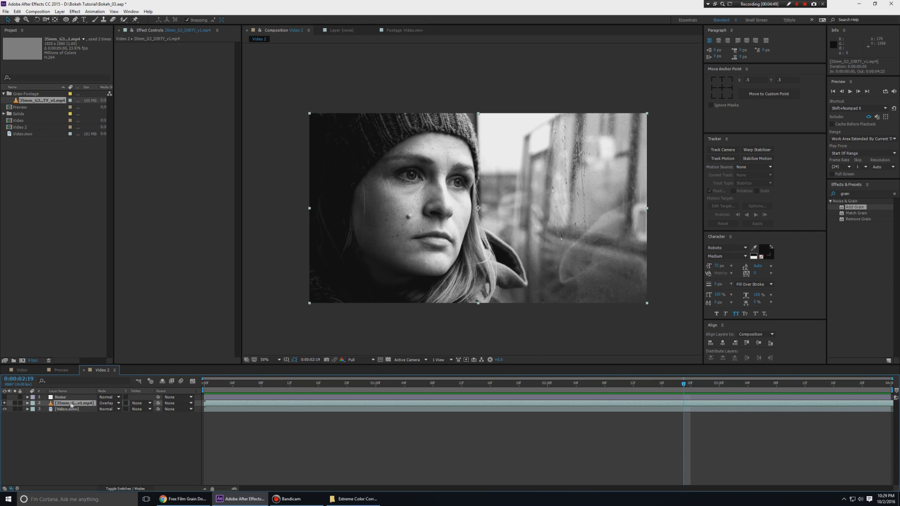
Step: Delete the 35mm grain clip layer from the composition and show the Noise layer again
key(Delete)
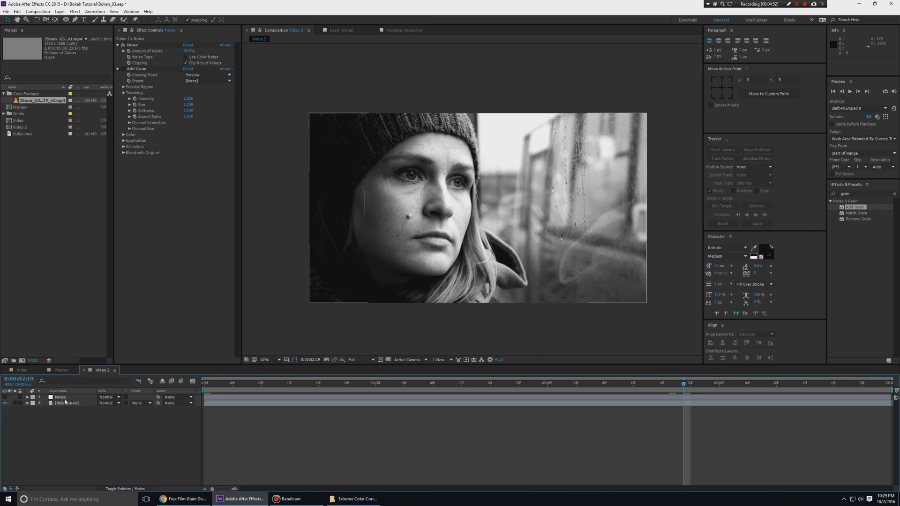
click(4, 397)
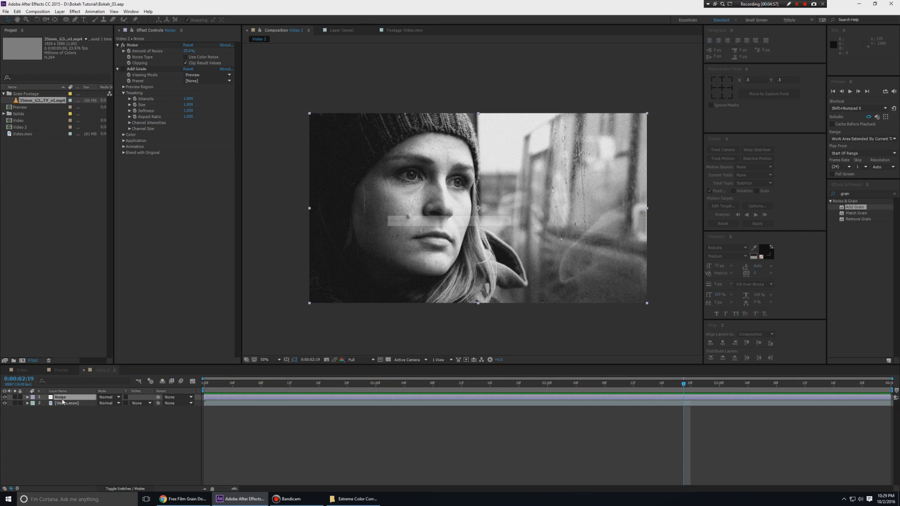
Step: Set the Noise layer's blending mode to Soft Light and check the image in a maximized view
click(102, 400)
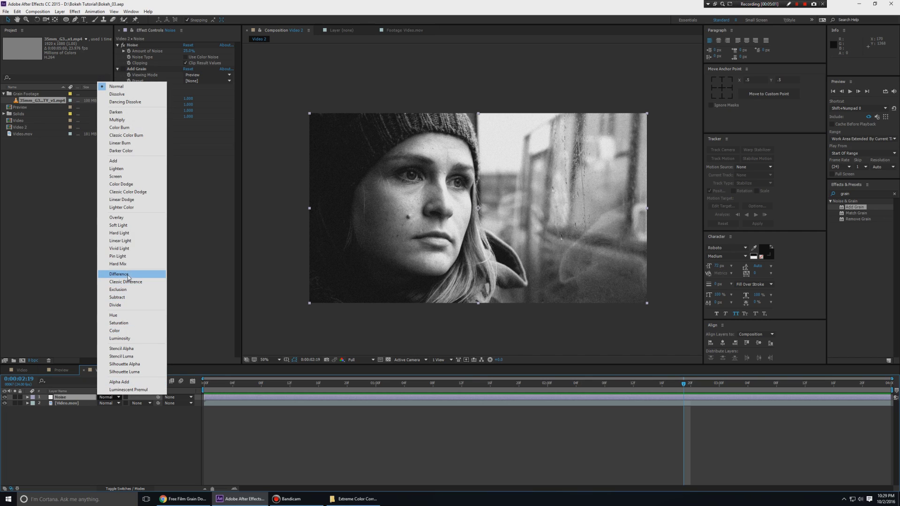
click(117, 227)
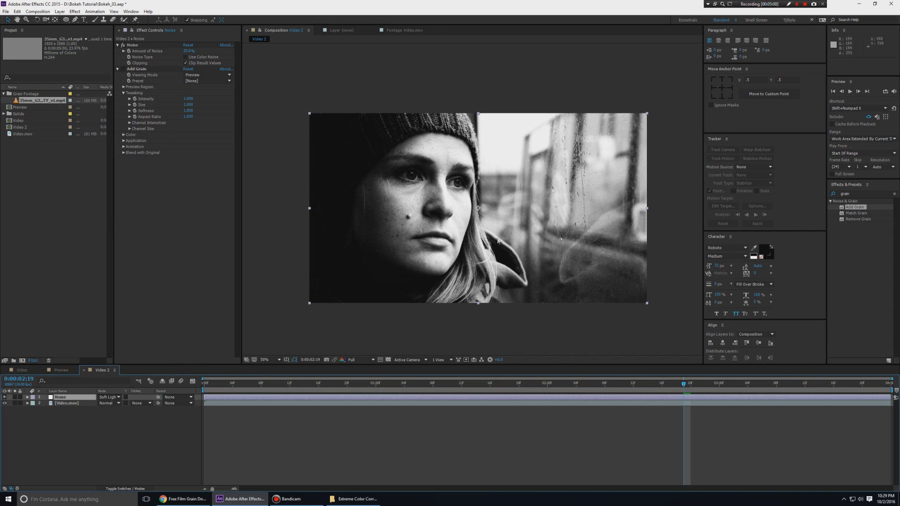
key(grave)
key(comma)
key(comma)
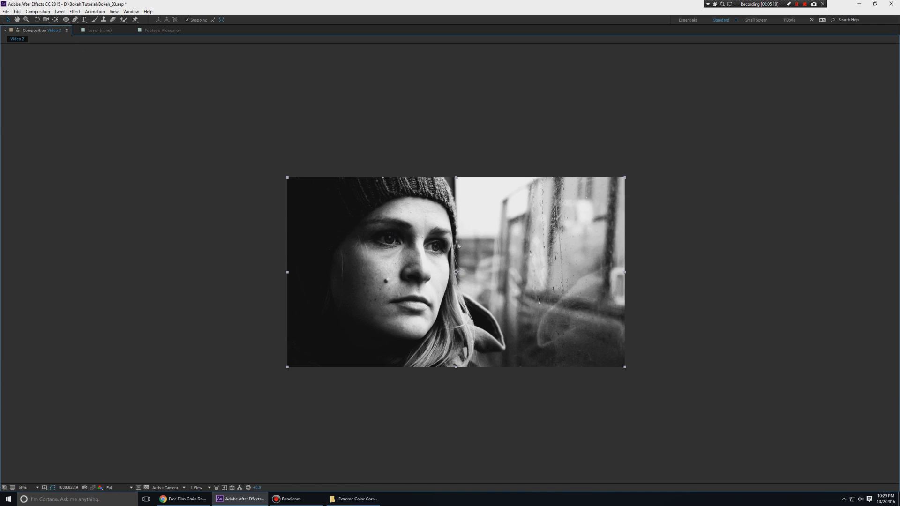
key(grave)
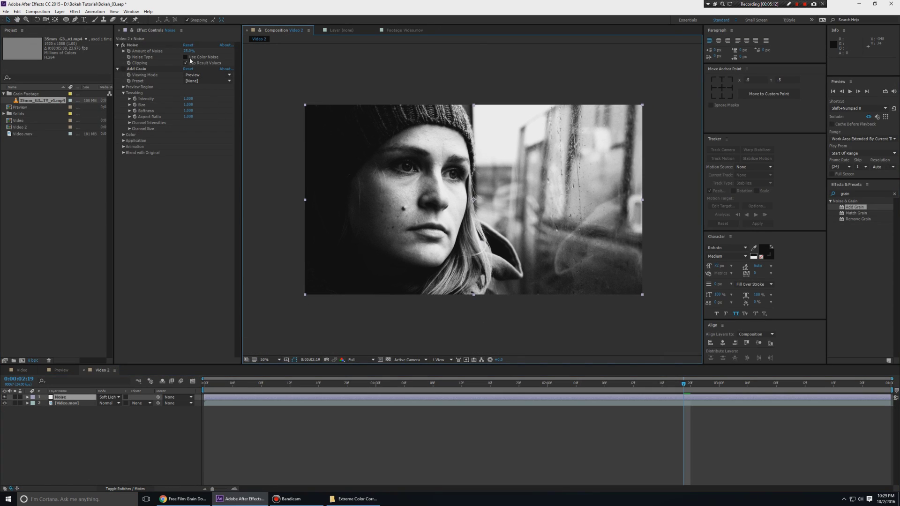
Step: Raise the Noise effect's Amount of Noise to 74% and play back the composition to check the grain
drag(188, 50, 190, 50)
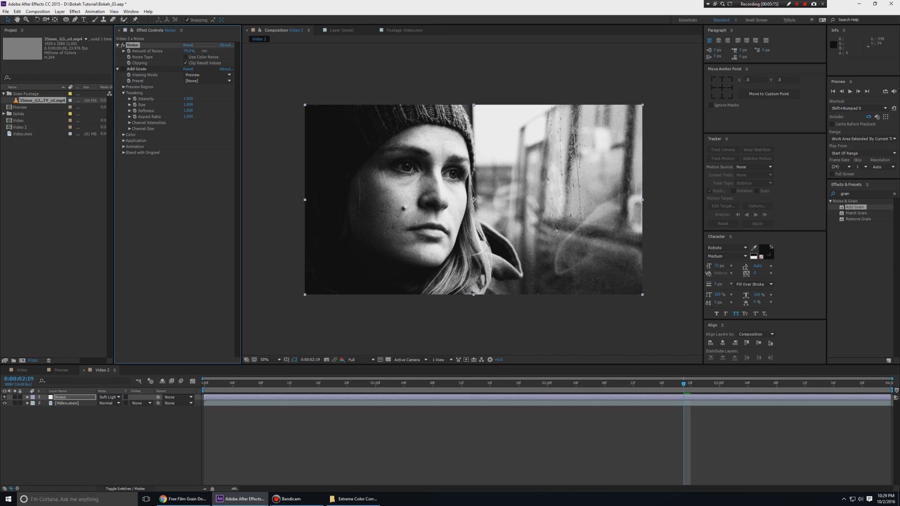
click(274, 102)
key(space)
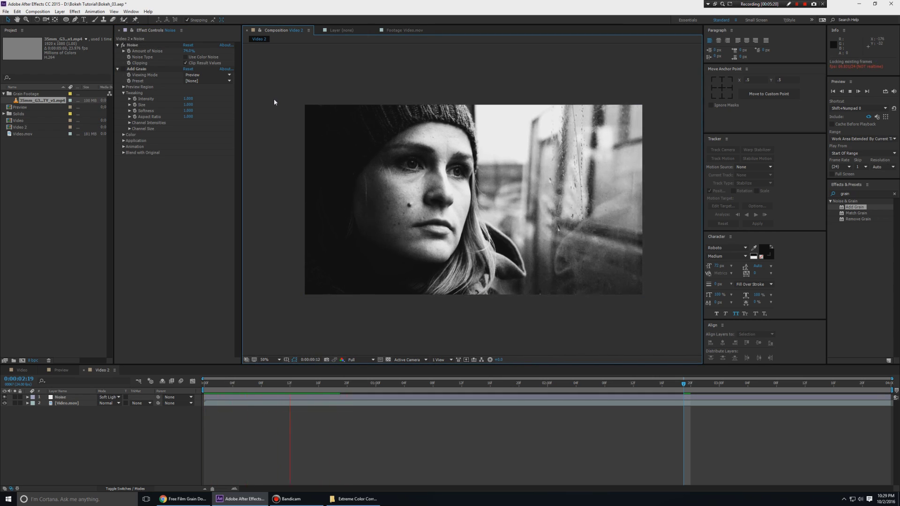
key(space)
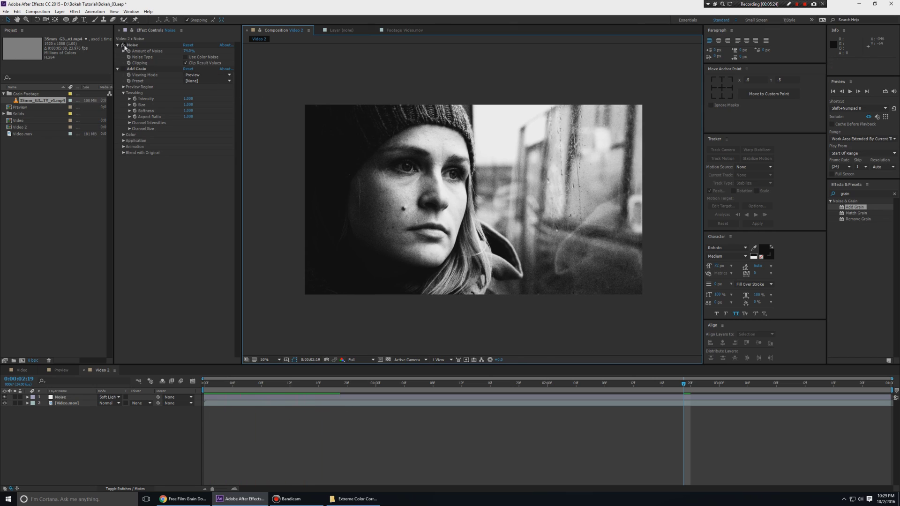
key(space)
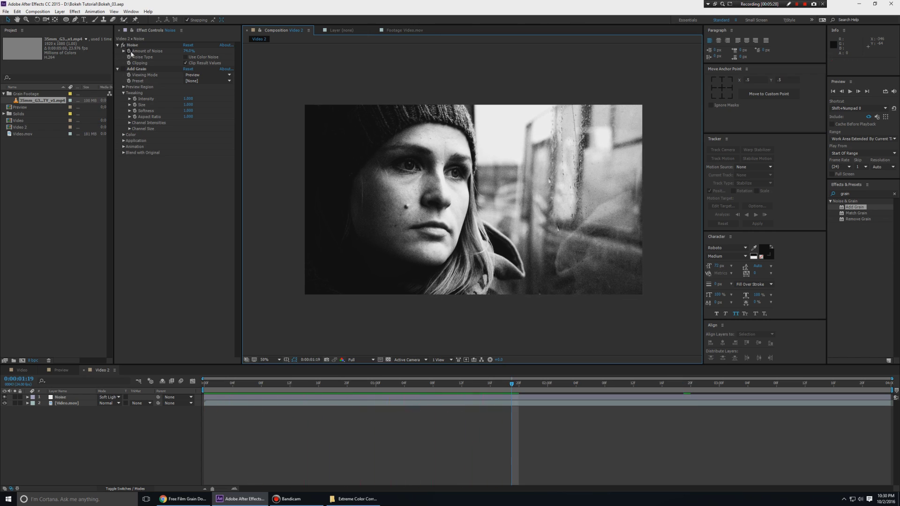
key(space)
Step: Switch off the Noise effect, enable Add Grain on the Noise layer instead, and view the preview region at 100%
click(136, 69)
click(124, 69)
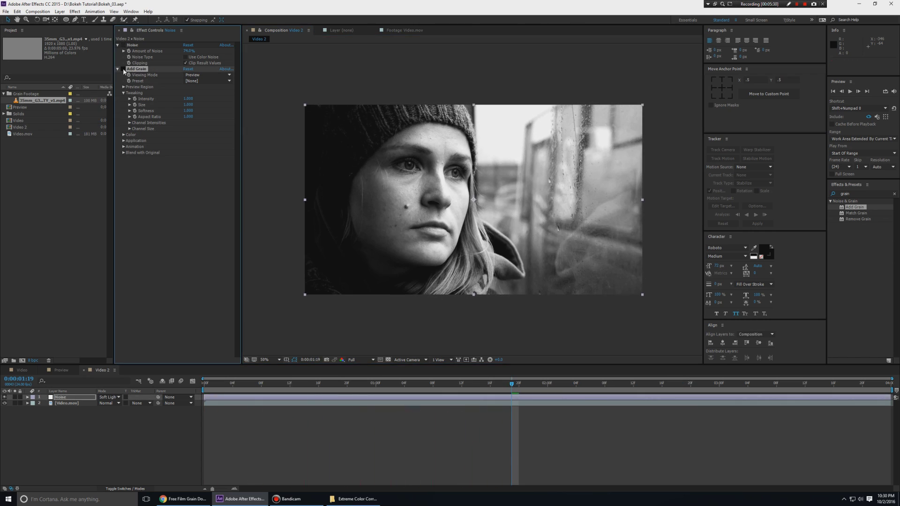
click(123, 70)
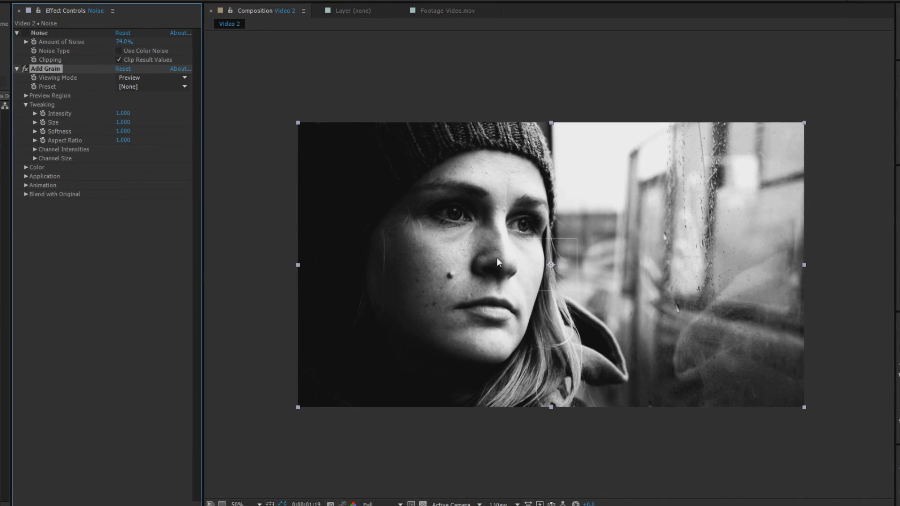
key(period)
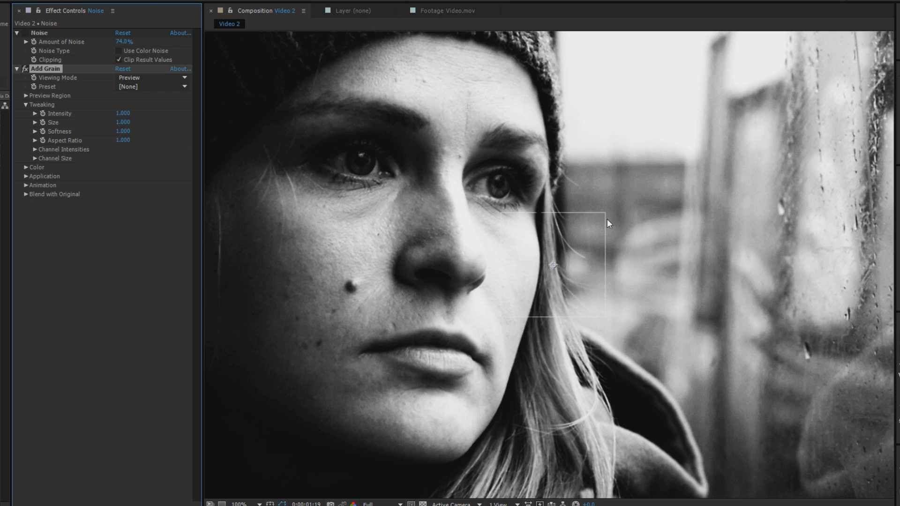
Step: Set the Add Grain effect's Viewing Mode to Final Output so the grain covers the whole frame
click(128, 77)
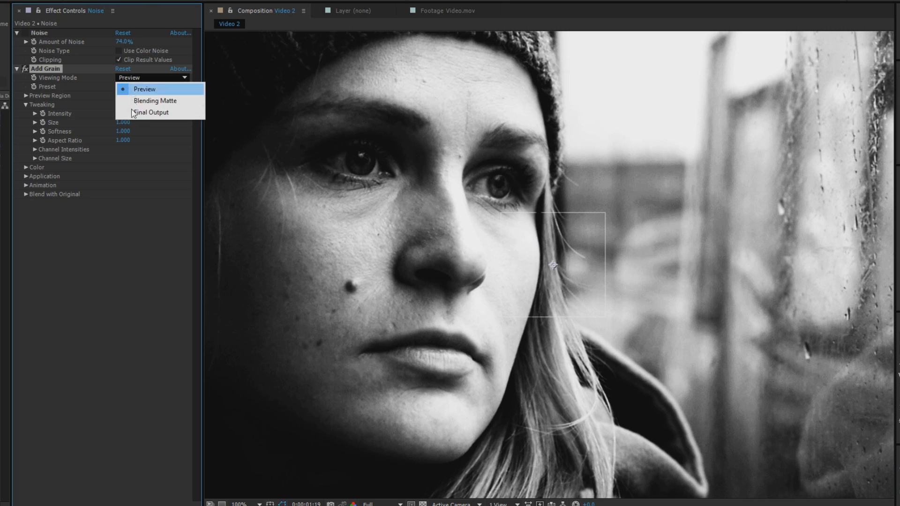
click(131, 114)
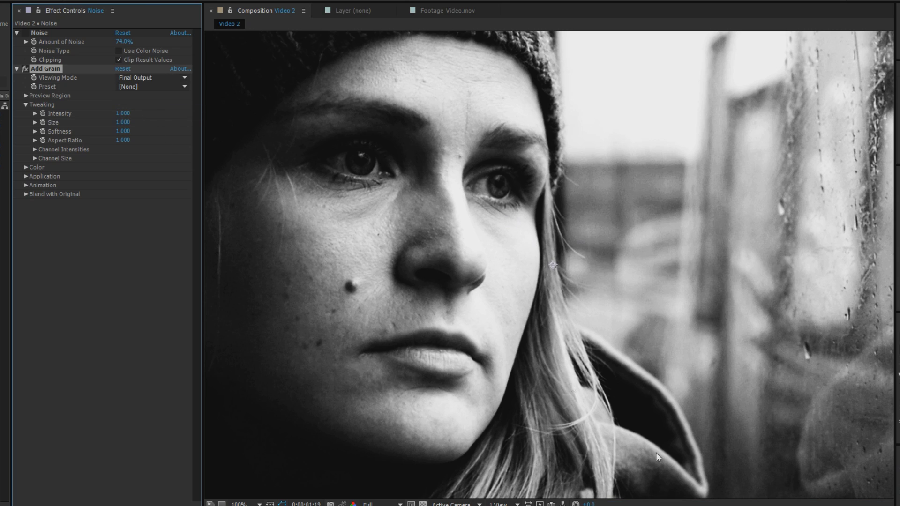
key(comma)
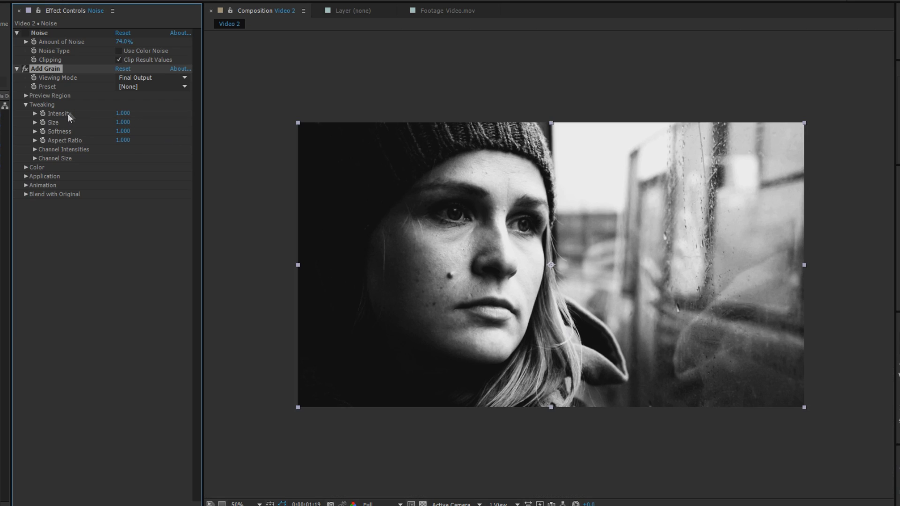
Step: Set Add Grain's tweaking values to an Intensity of 3 and a Size of 0.1
click(122, 113)
text(3)
click(125, 229)
click(122, 123)
text(1)
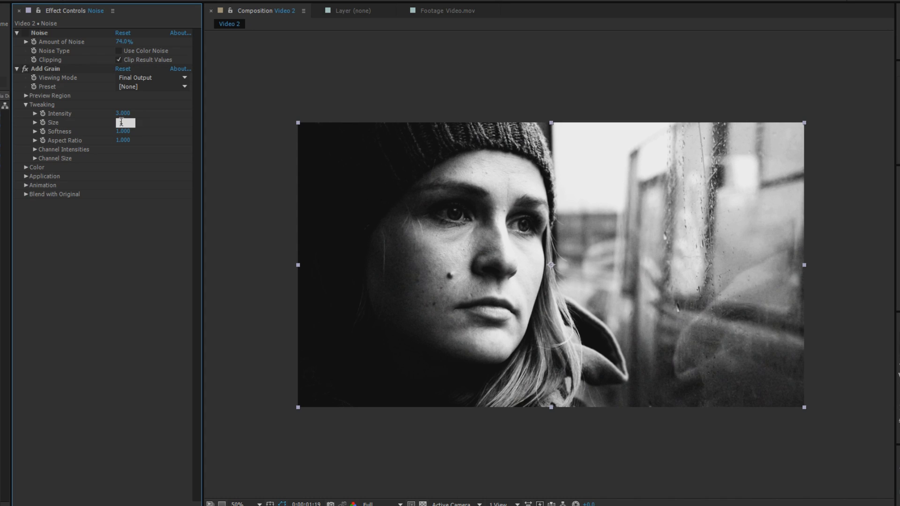
text(0.18)
key(Return)
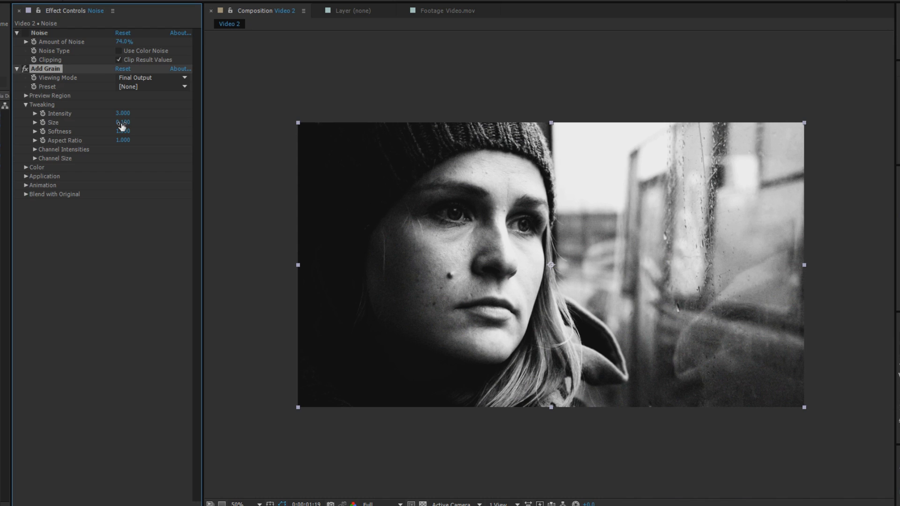
Step: Compare the image at 100% with the Add Grain effect switched off and on
key(period)
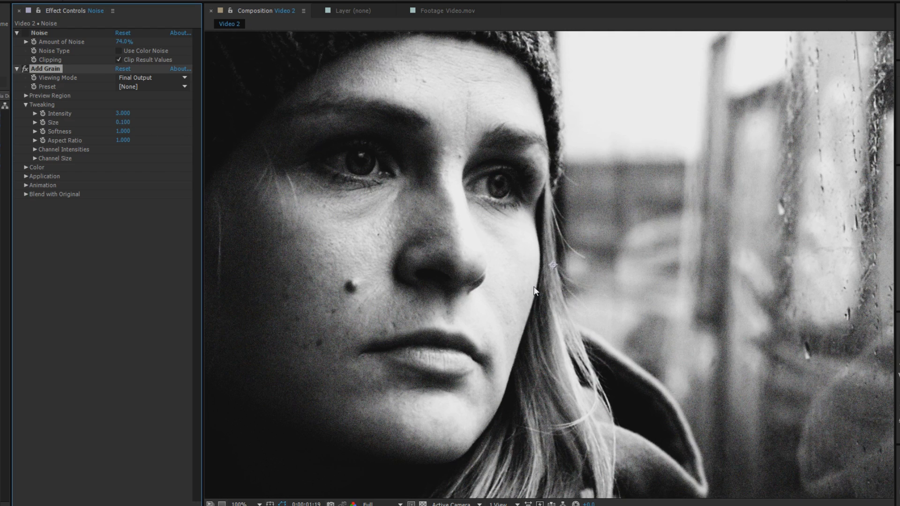
drag(769, 165, 650, 206)
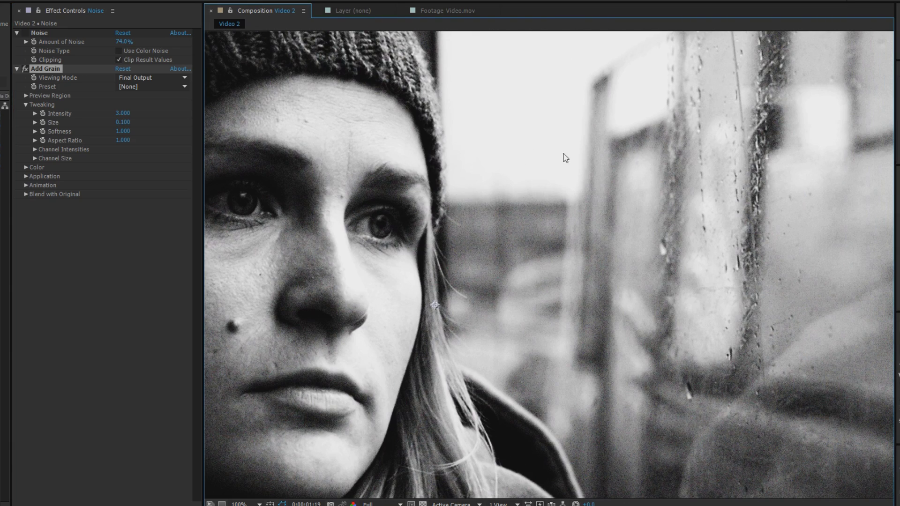
click(24, 70)
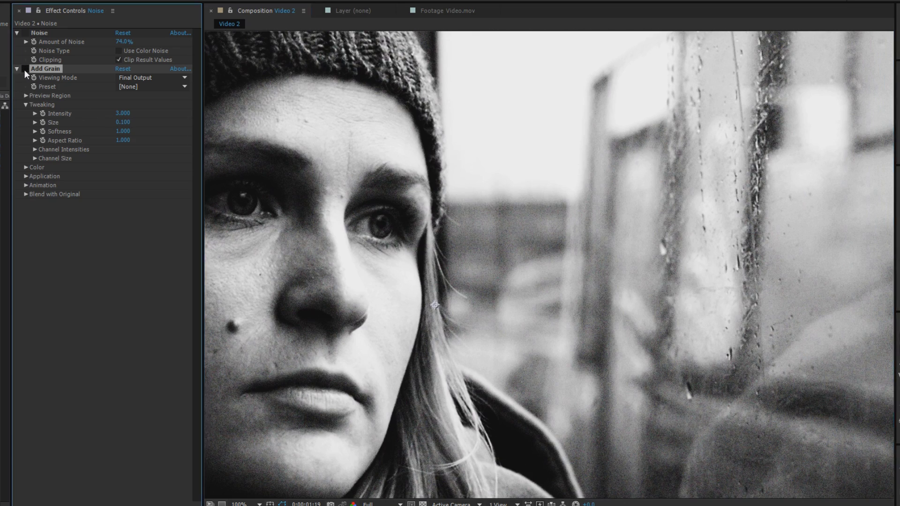
scroll(460, 195, down, 2)
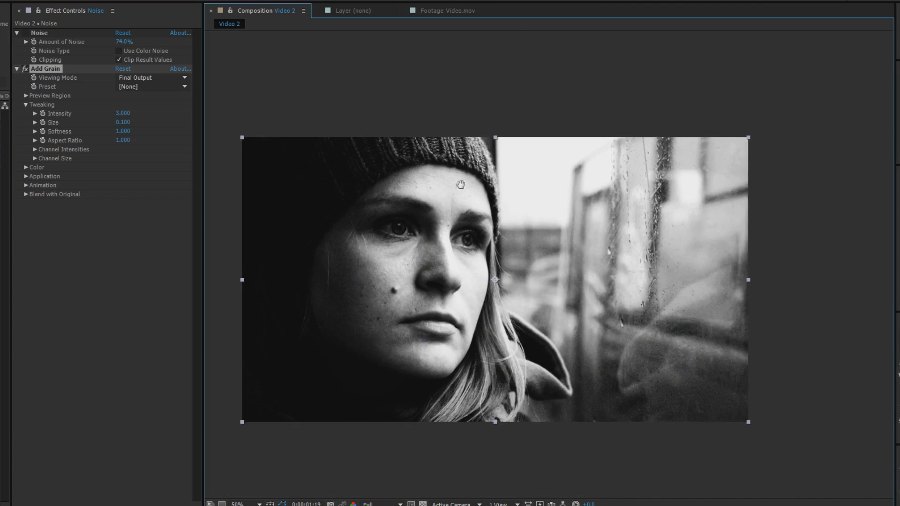
Step: Raise Add Grain's Intensity to 5 and play back the composition to check the grain
click(124, 113)
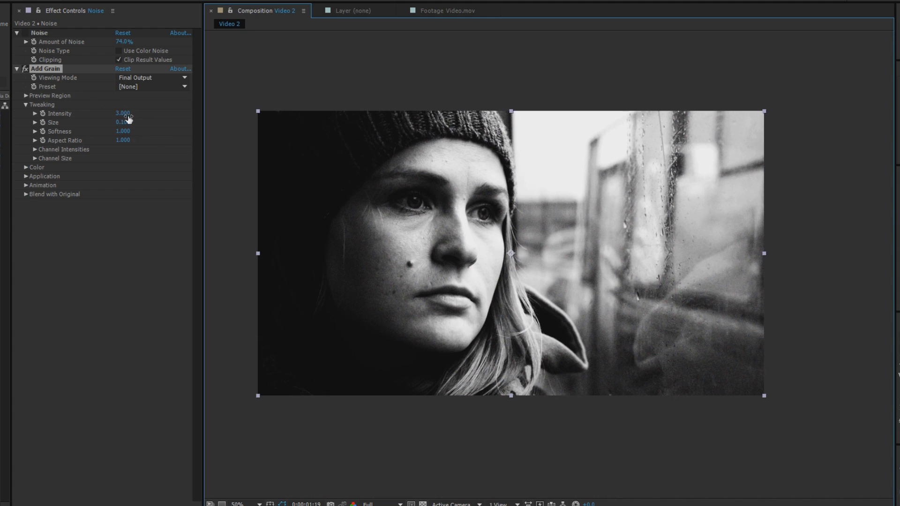
text(5)
click(126, 226)
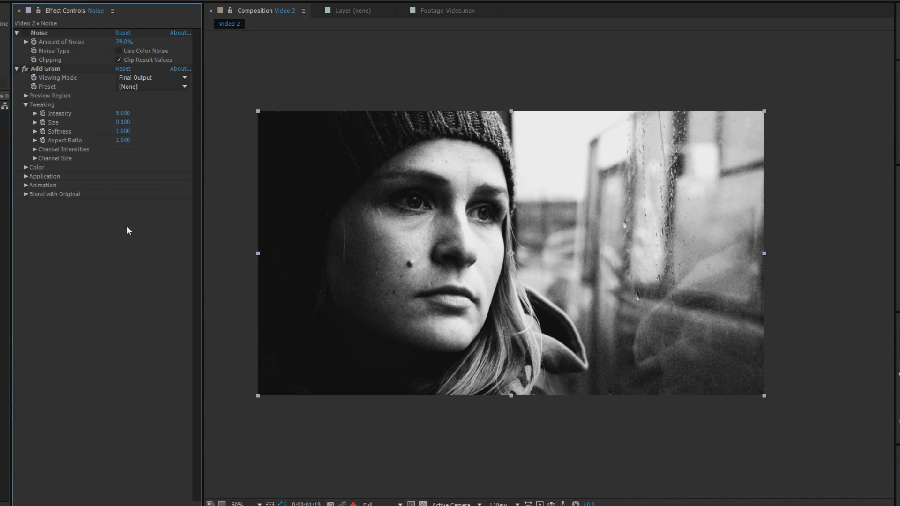
drag(394, 244, 410, 250)
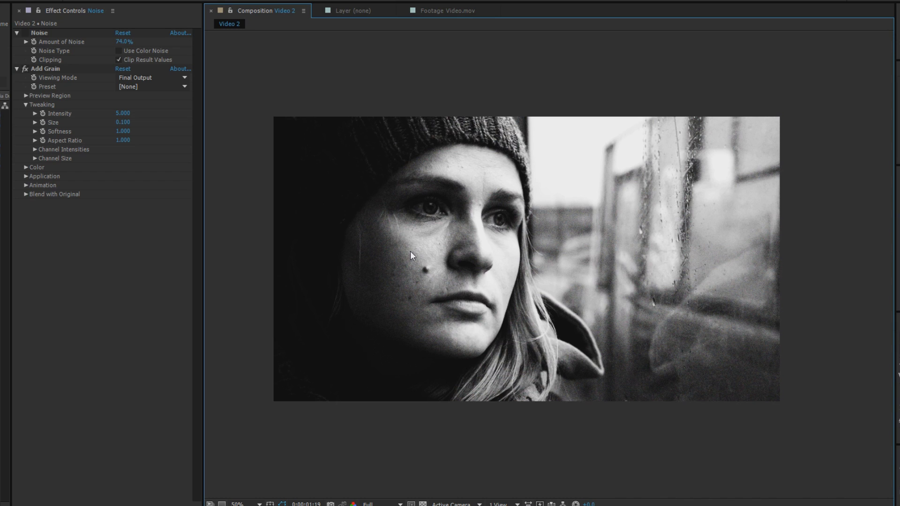
key(space)
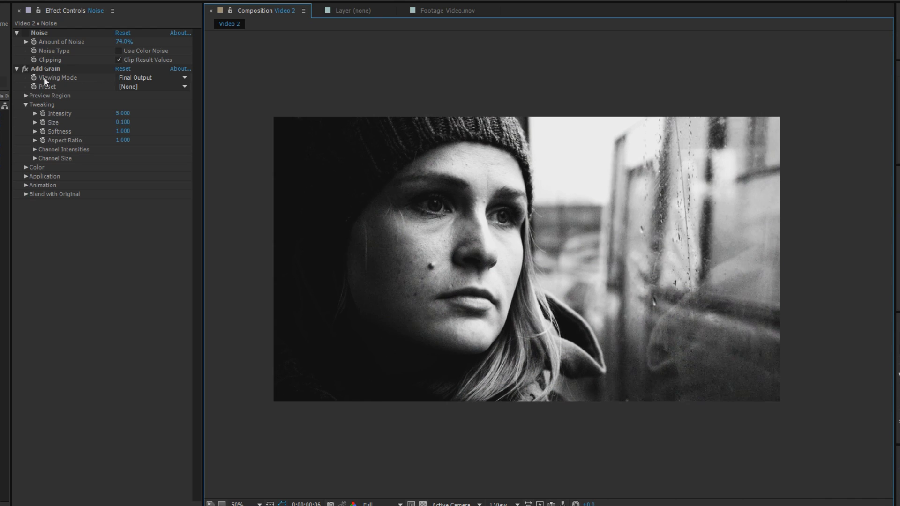
key(space)
key(space)
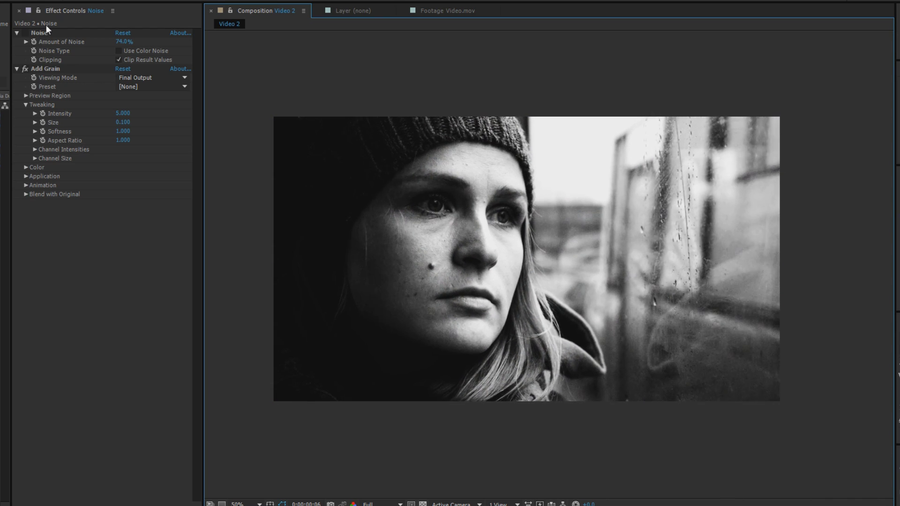
key(space)
Step: Make the added grain monochromatic in Add Grain's Color settings and play back the composition
click(39, 183)
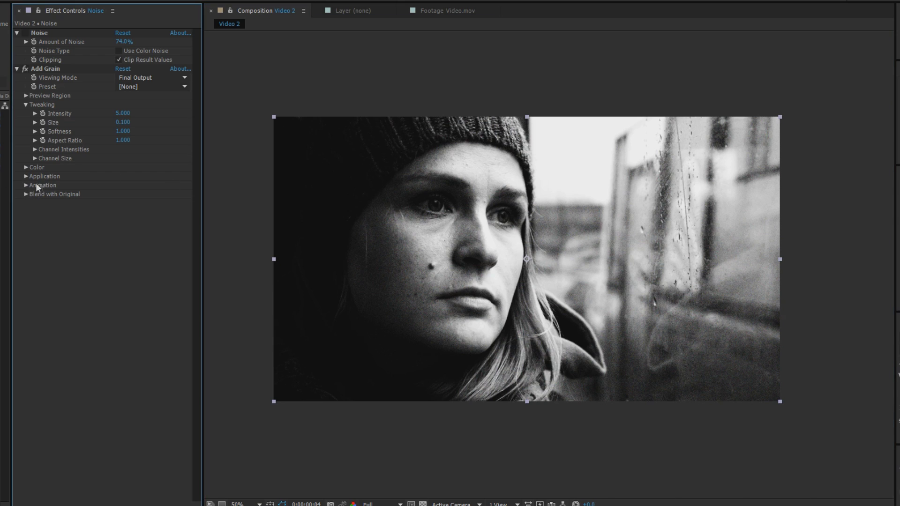
click(27, 168)
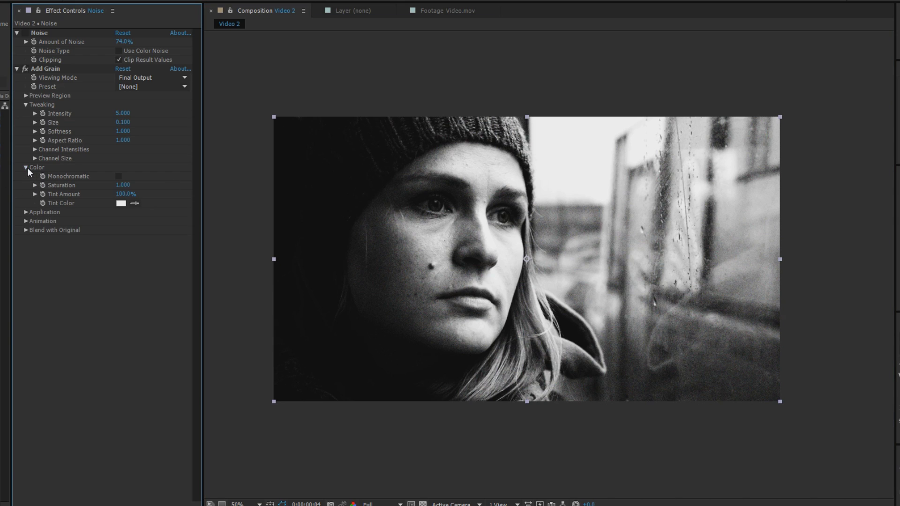
click(118, 177)
key(space)
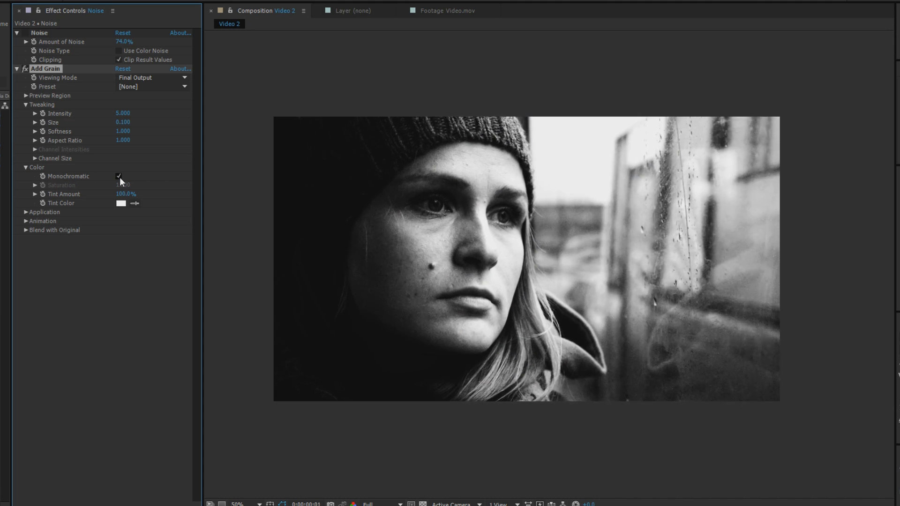
key(space)
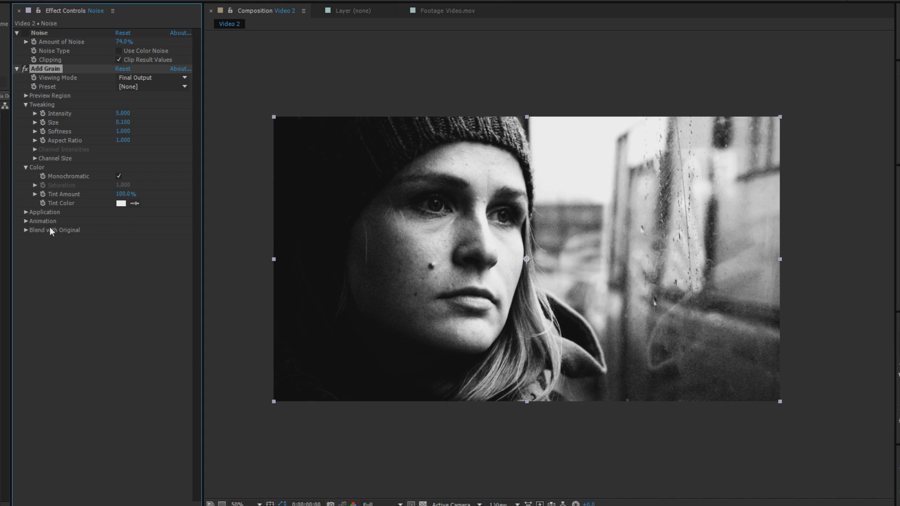
Step: Set the grain's Animation Speed to 0.5, enable Animate Smoothly, and preview the motion
click(25, 220)
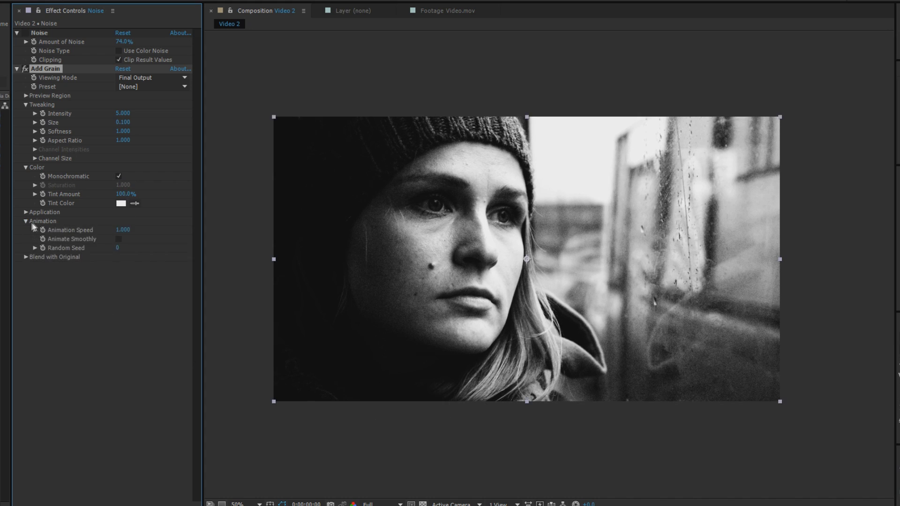
click(123, 230)
text(.)
click(118, 239)
key(space)
key(space)
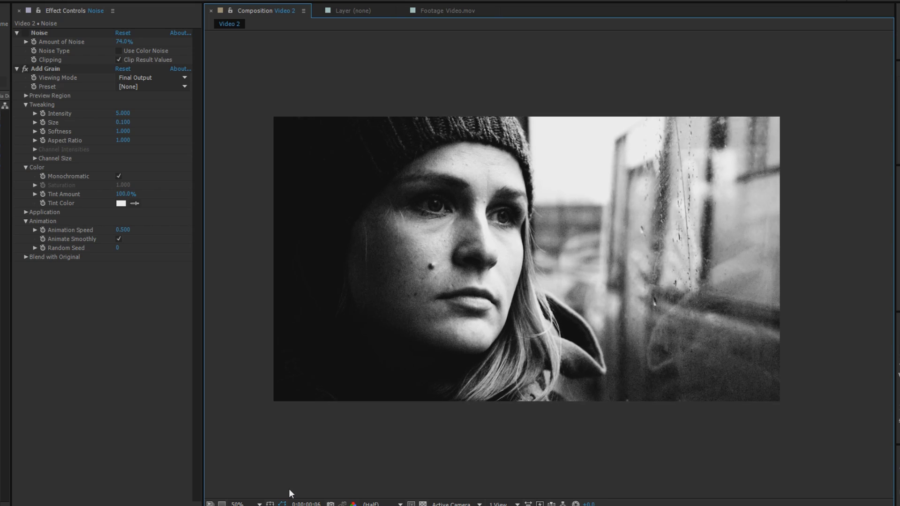
Step: Examine the slowed grain in a maximized composition view and at 100%
key(grave)
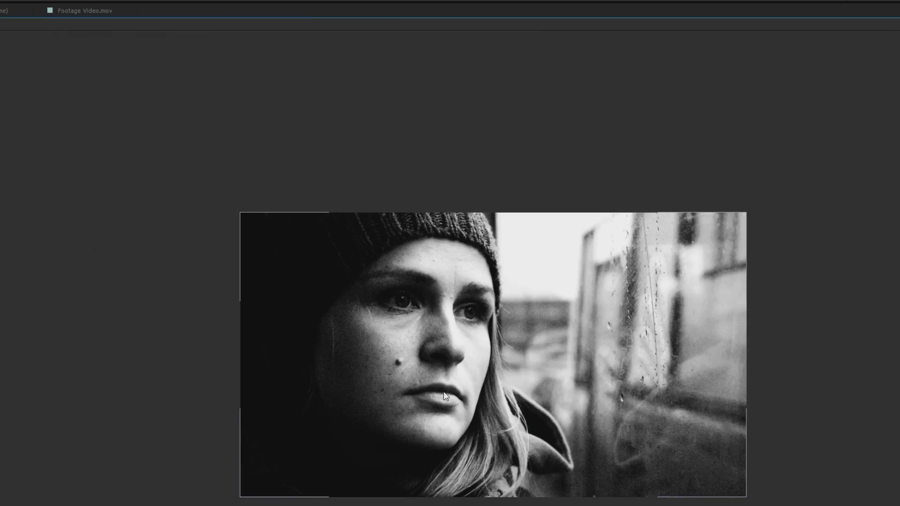
scroll(443, 392, up, 1)
key(grave)
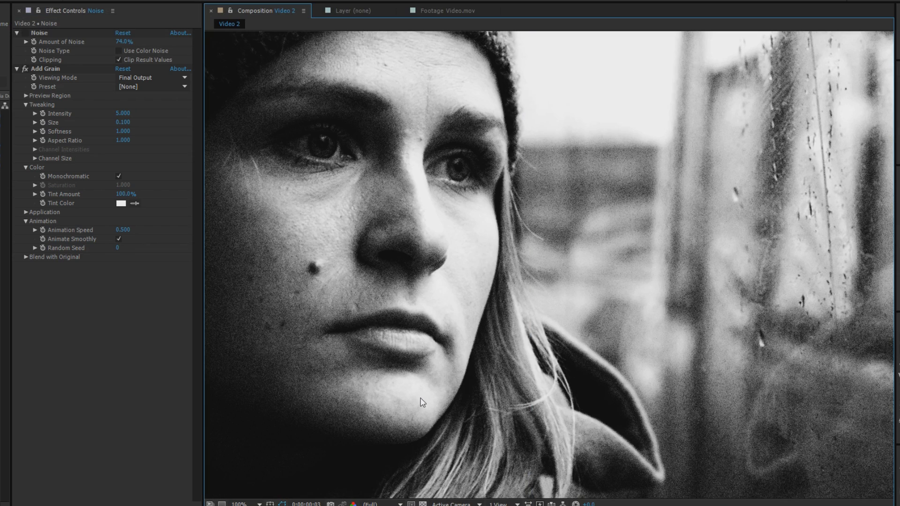
scroll(349, 391, down, 2)
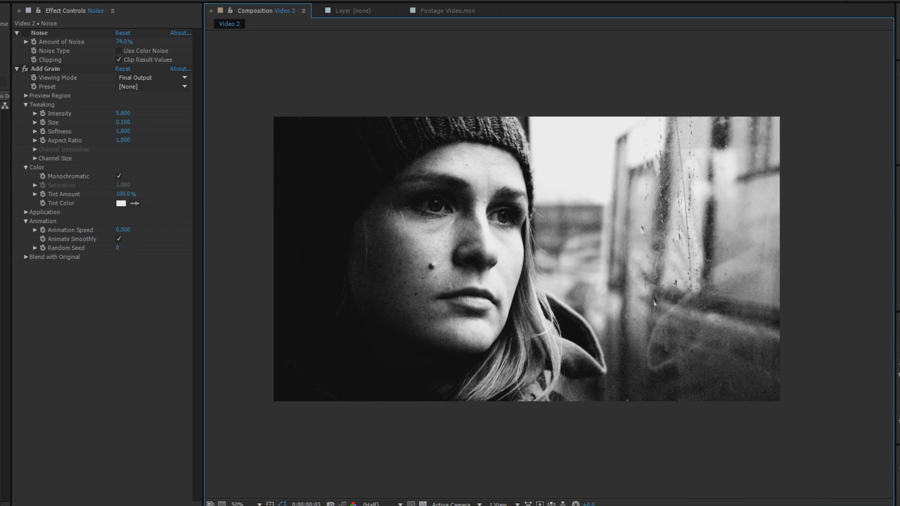
Step: Set the composition preview to full resolution and step through the opening frames to examine how the grain changes
key(ctrl+j)
key(space)
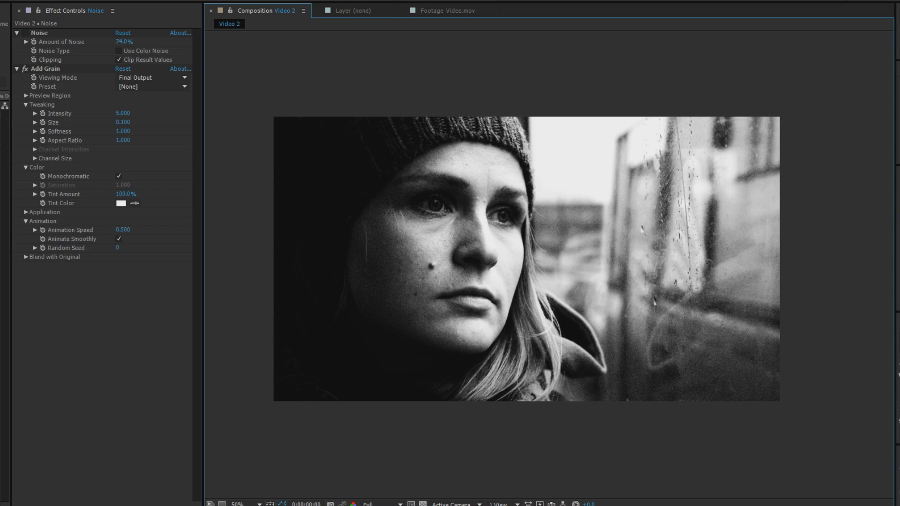
key(Page_Down)
key(Page_Down)
key(Page_Down)
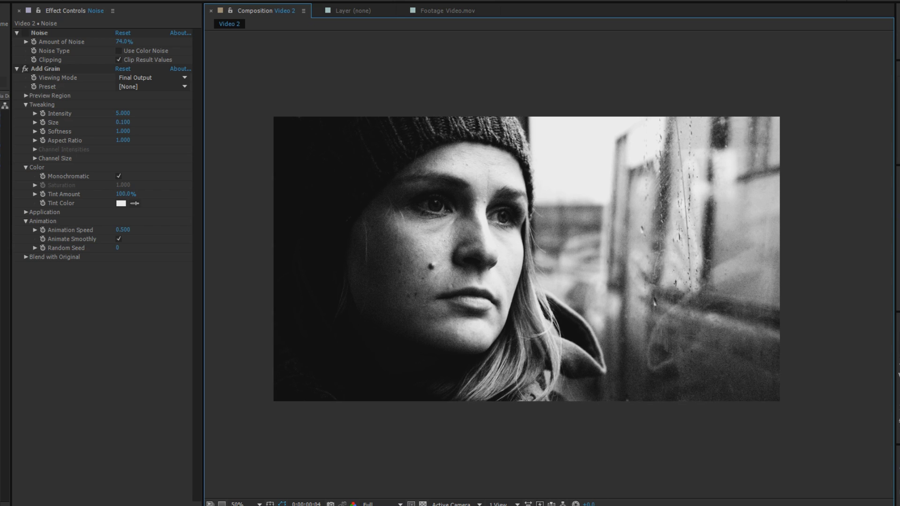
key(Page_Down)
key(Page_Down)
key(Page_Down)
key(Page_Down)
key(Page_Down)
key(Page_Down)
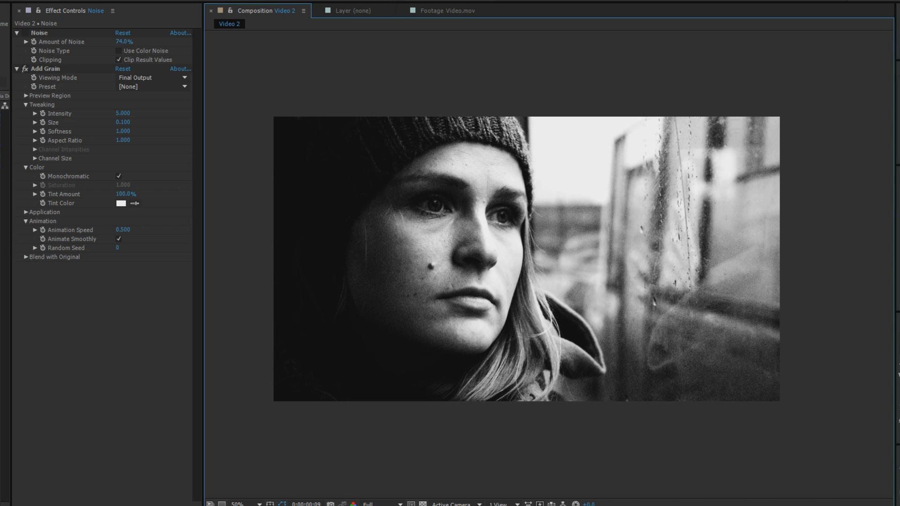
key(Page_Down)
key(Page_Down)
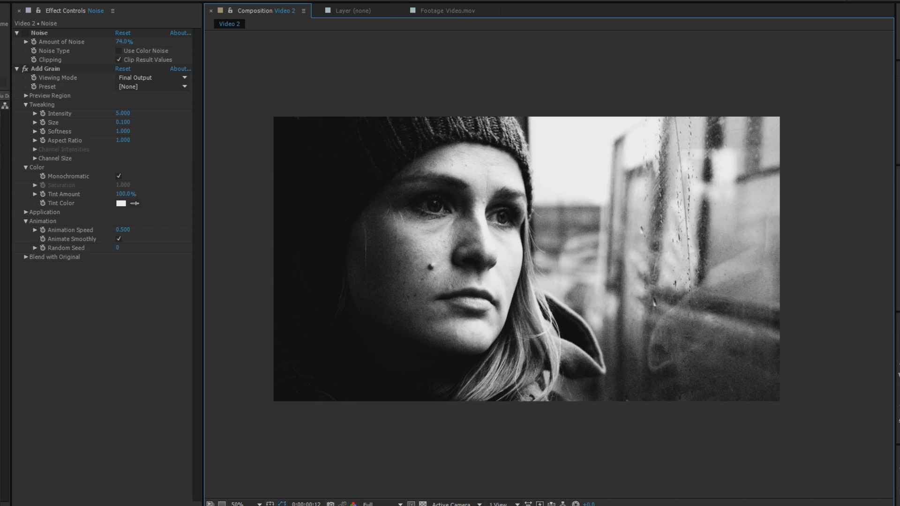
key(Page_Down)
key(Page_Down)
key(Page_Down)
key(Page_Down)
key(Page_Down)
key(Page_Down)
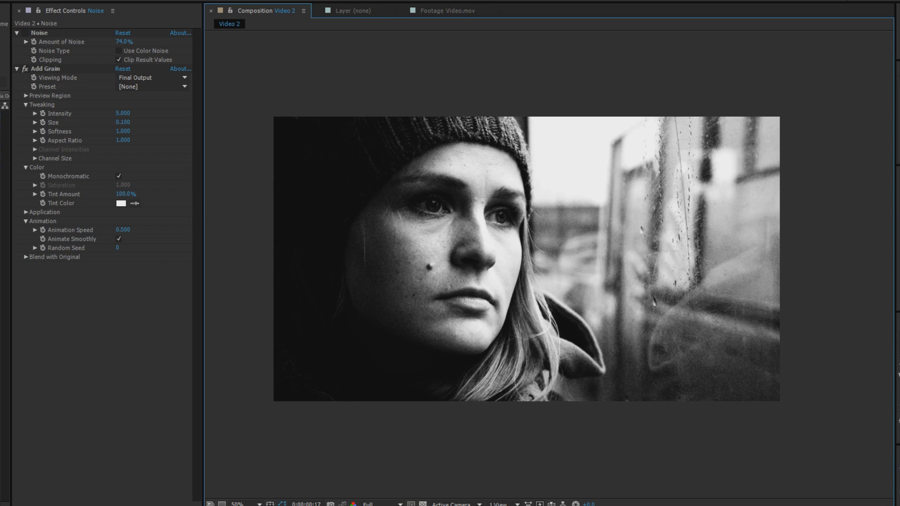
key(Page_Up)
key(Page_Up)
key(Page_Up)
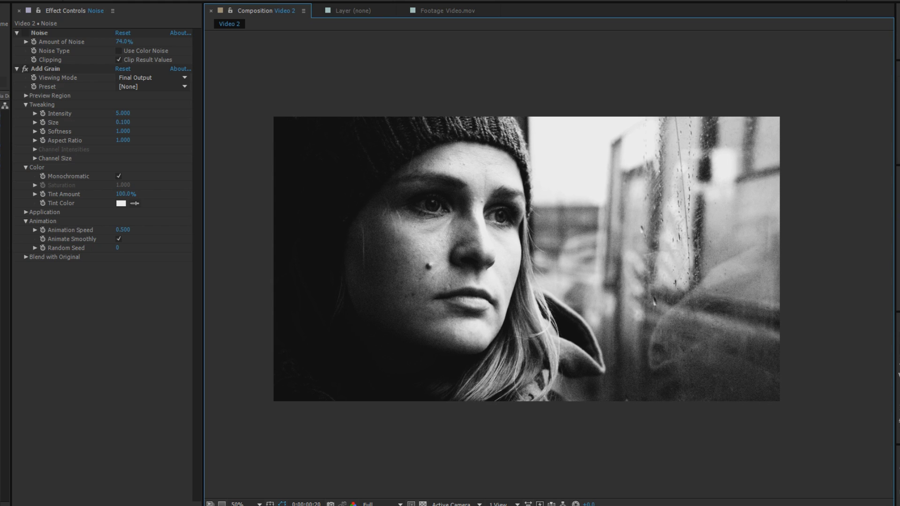
key(Page_Down)
key(Page_Down)
key(Page_Down)
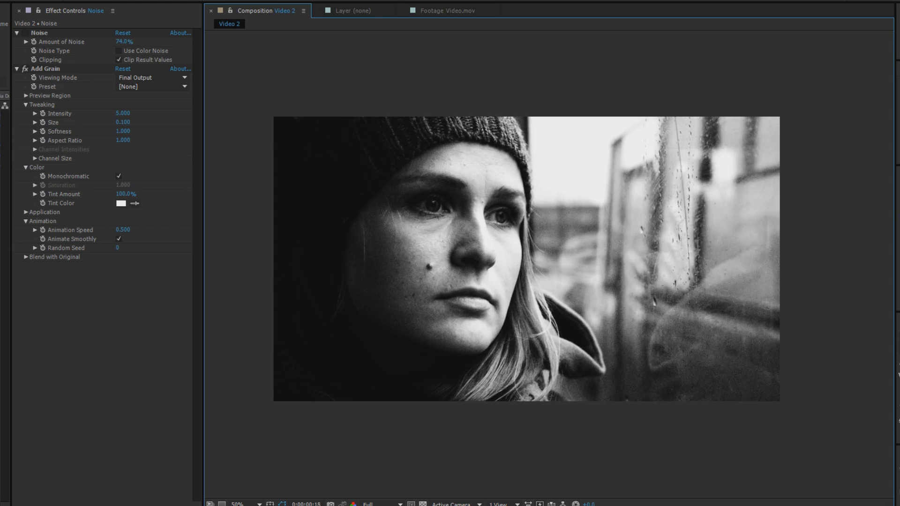
Step: Play back the composition from the start and examine the grain on the face at 200% and 100%
key(Home)
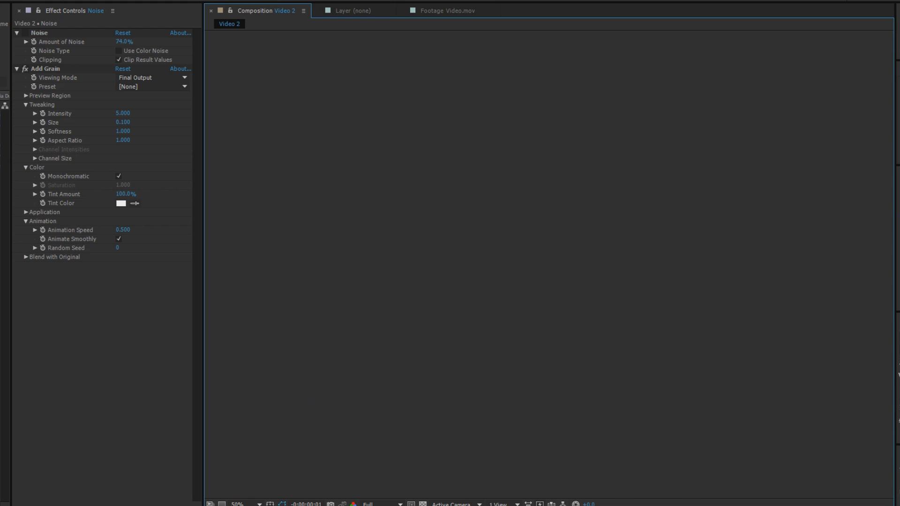
key(space)
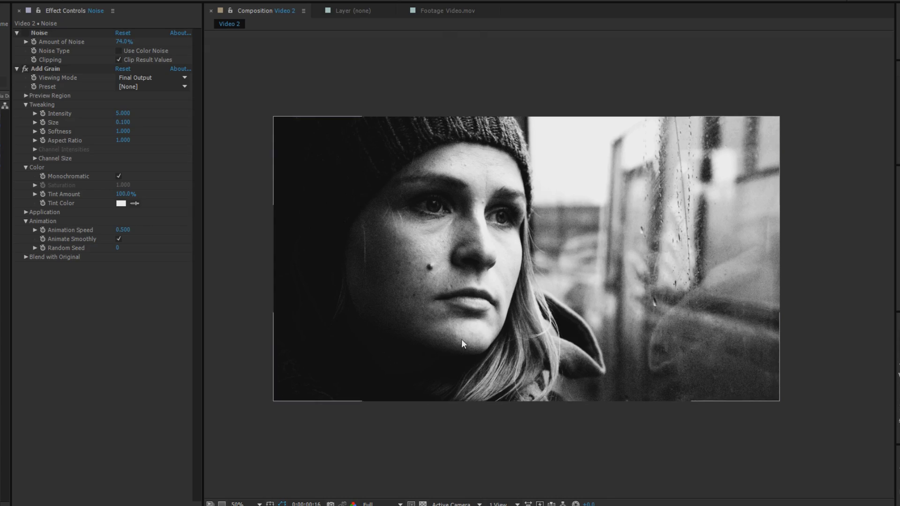
scroll(461, 338, up, 5)
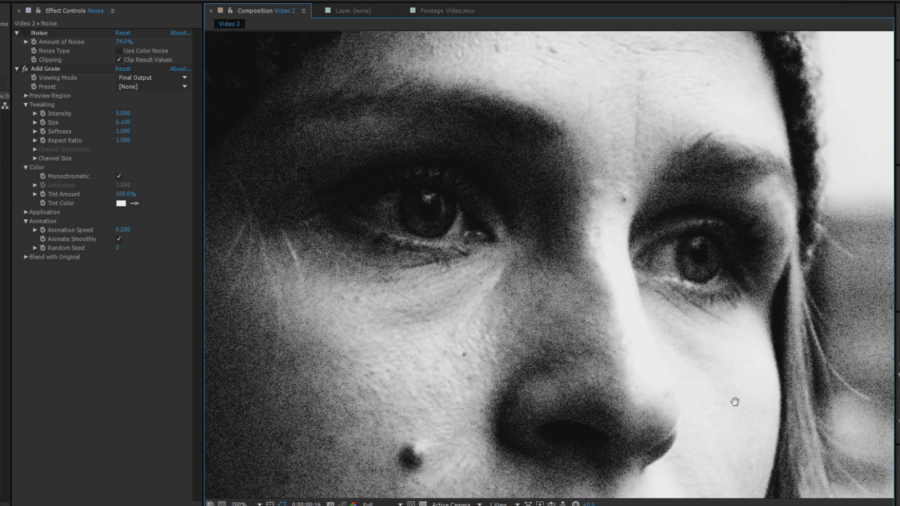
scroll(748, 407, down, 2)
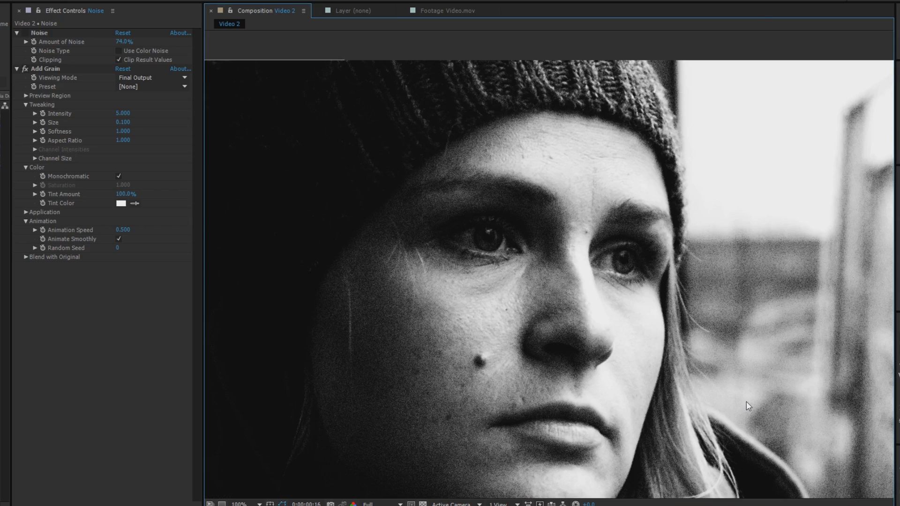
scroll(776, 376, down, 2)
scroll(550, 321, up, 1)
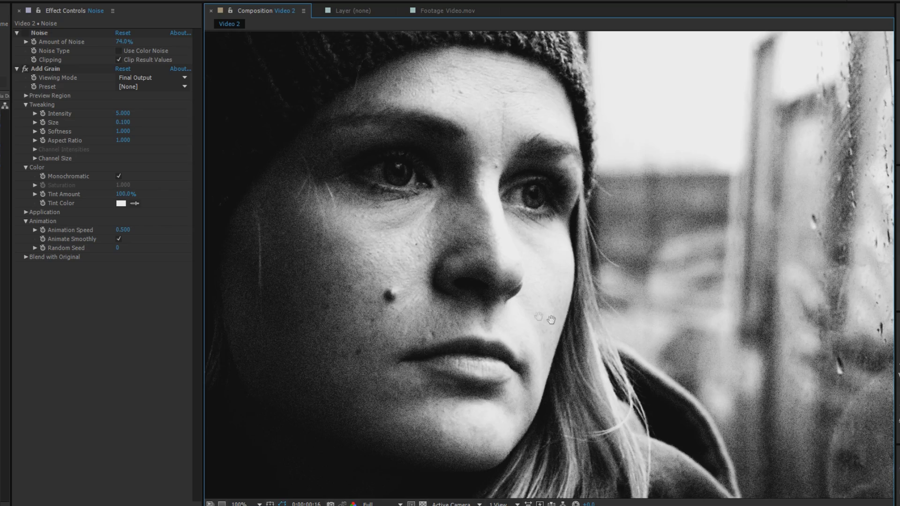
Step: Examine the grain across the face at 100% and then the whole frame at 50%
drag(529, 308, 567, 336)
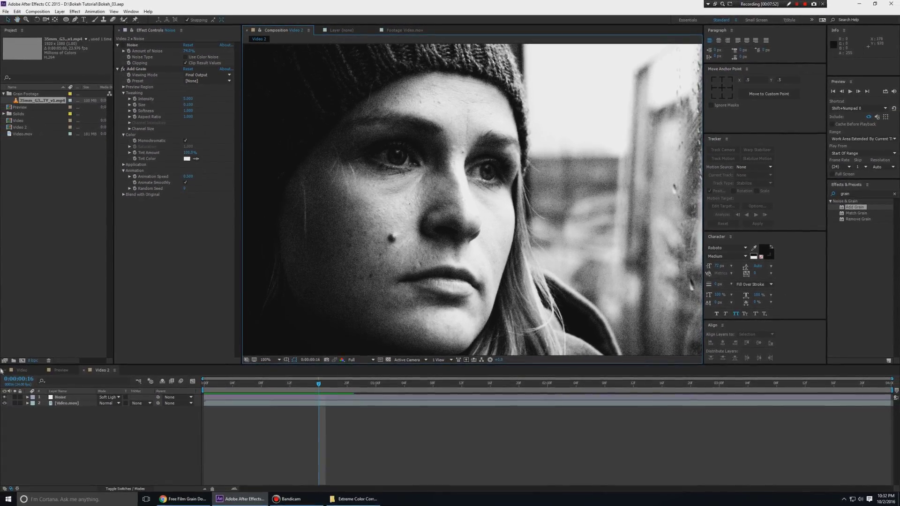
key(h)
drag(450, 244, 486, 251)
scroll(486, 251, down, 1)
drag(547, 263, 533, 250)
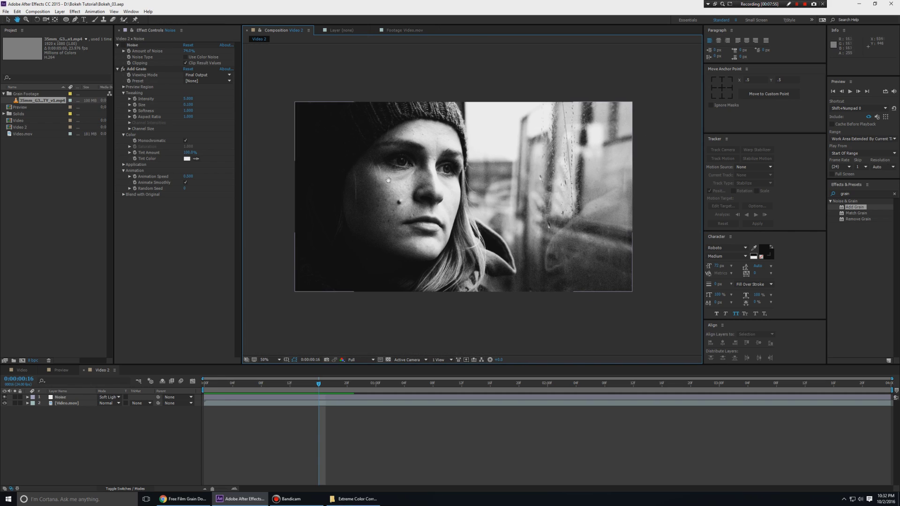
key(v)
Step: Duplicate the Video.mov layer under the name Eye Left, and hide the Noise layer
click(69, 405)
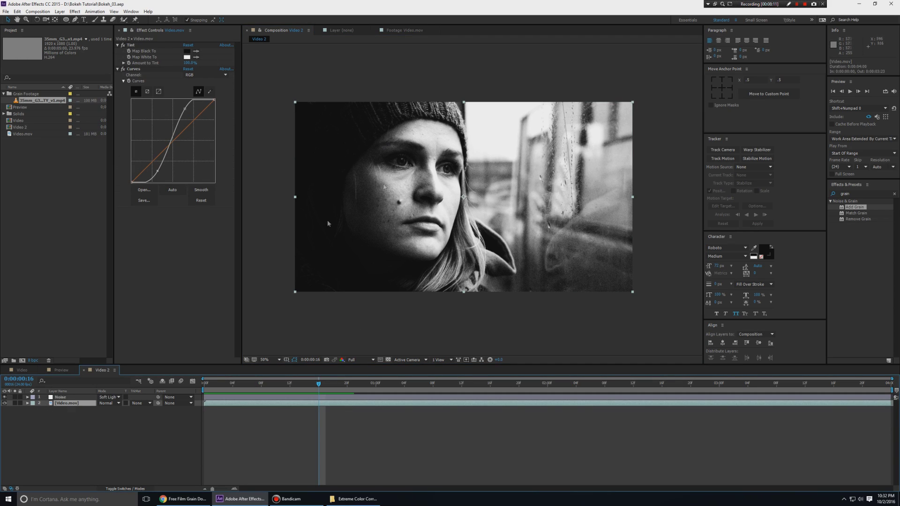
key(ctrl+d)
right_click(68, 405)
click(80, 399)
text(Eye Le)
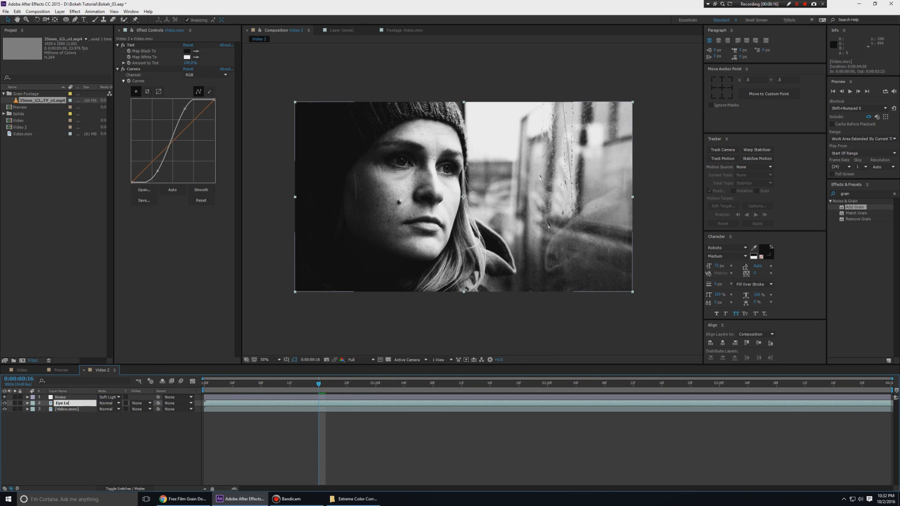
text(ft)
key(Return)
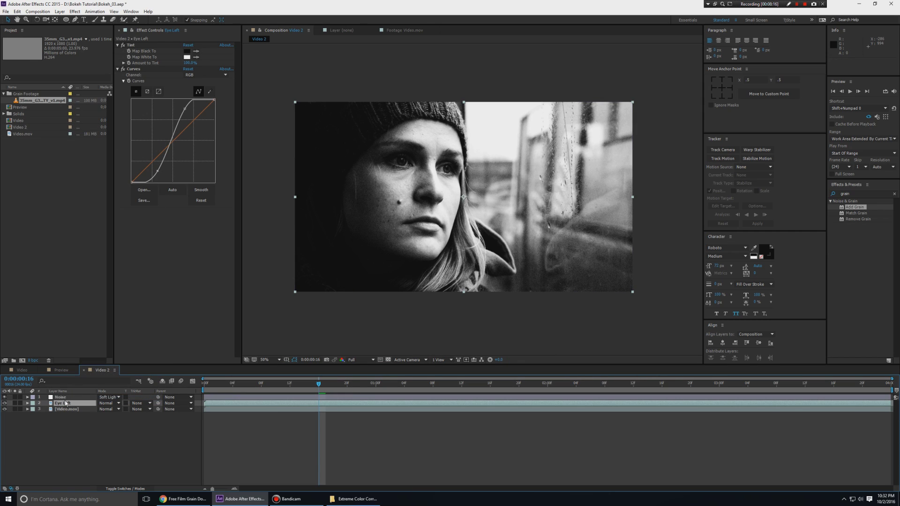
click(5, 397)
Step: Duplicate the Eye Left layer and rename the copy Eye Right
click(68, 409)
click(68, 404)
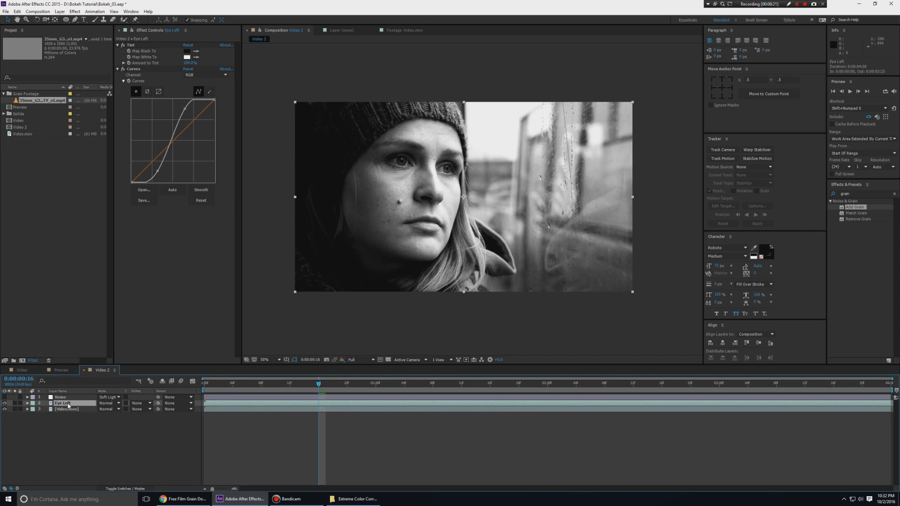
key(ctrl+d)
right_click(68, 404)
click(85, 400)
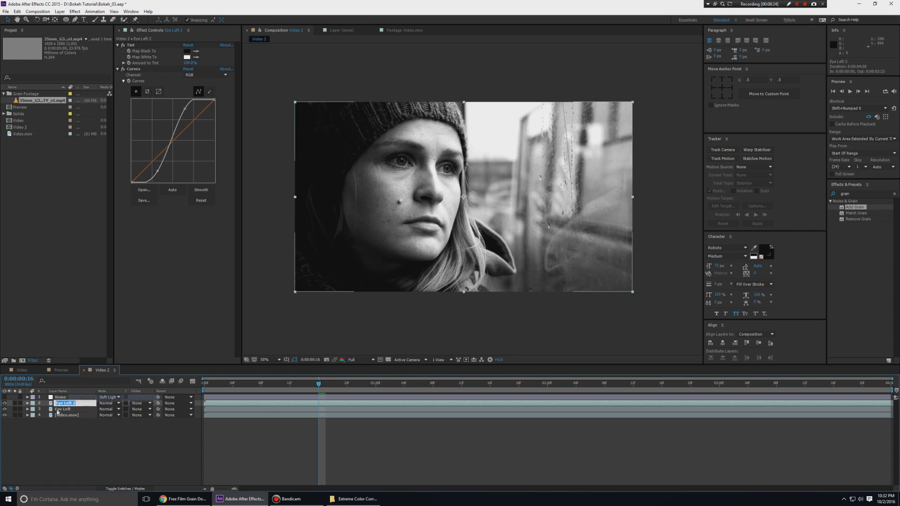
drag(63, 403, 138, 406)
text(Rig)
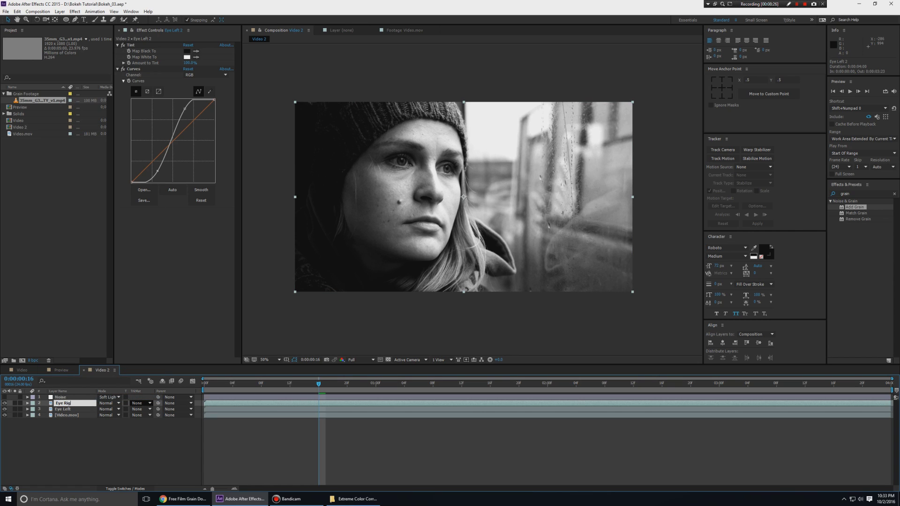
text(ht)
key(Return)
Step: Hide the Eye Right and Video.mov layers, leaving only Eye Left shown
click(67, 409)
click(69, 405)
ctrl+click(69, 408)
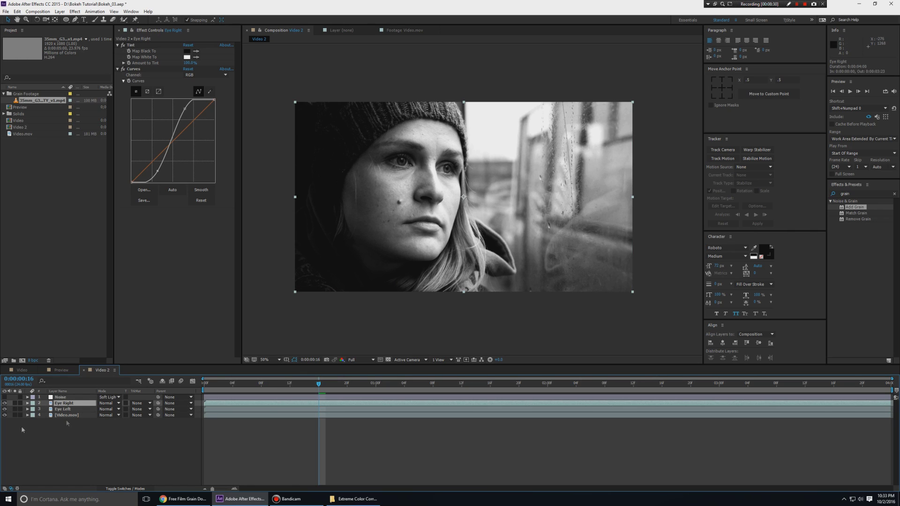
click(5, 404)
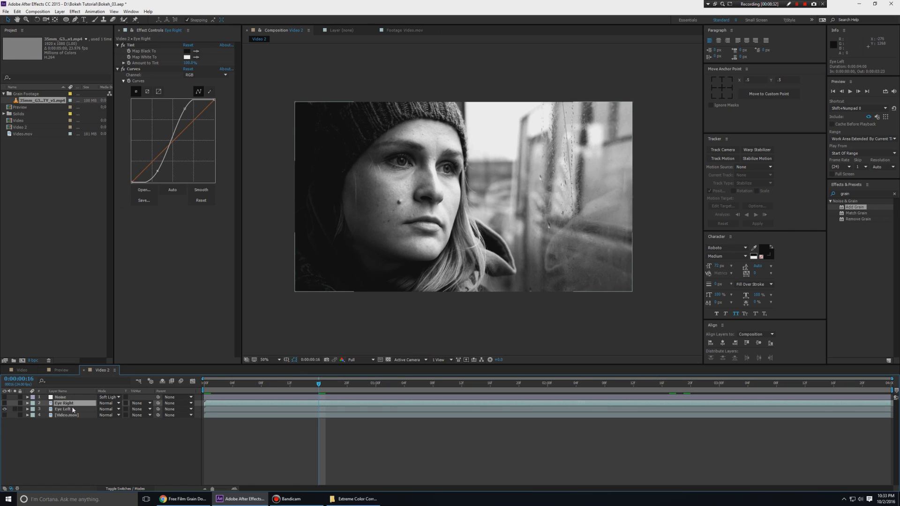
Step: Draw a circular mask around the left iris on the Eye Left layer and set its mask mode to None
click(71, 409)
key(space)
drag(406, 191, 486, 218)
scroll(487, 218, up, 3)
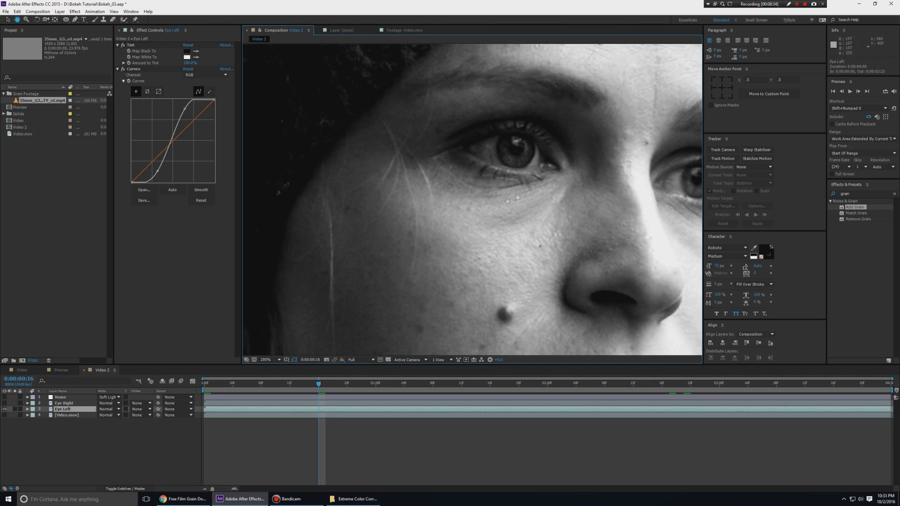
drag(66, 19, 93, 36)
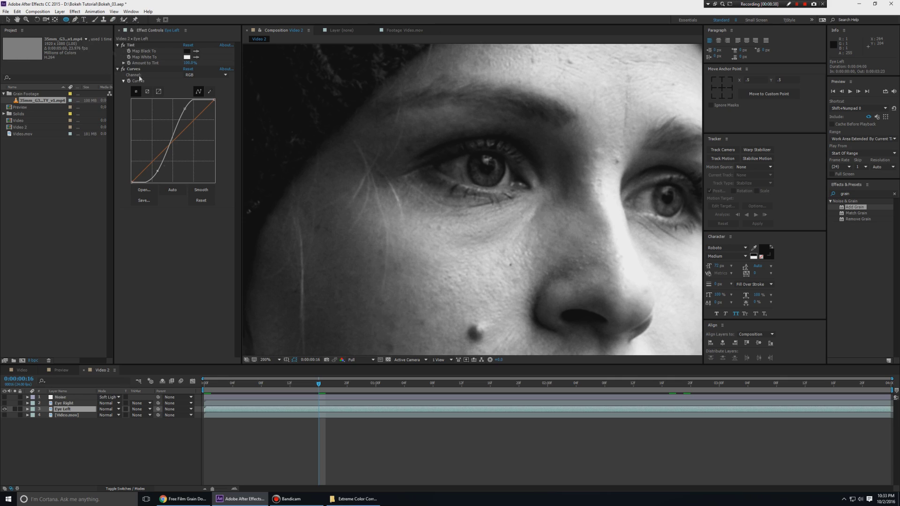
drag(472, 151, 501, 184)
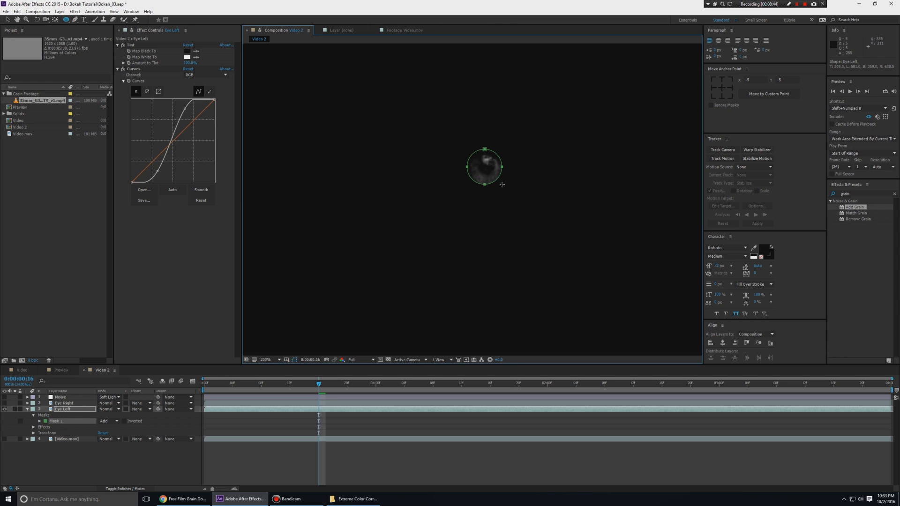
click(106, 421)
click(106, 428)
key(v)
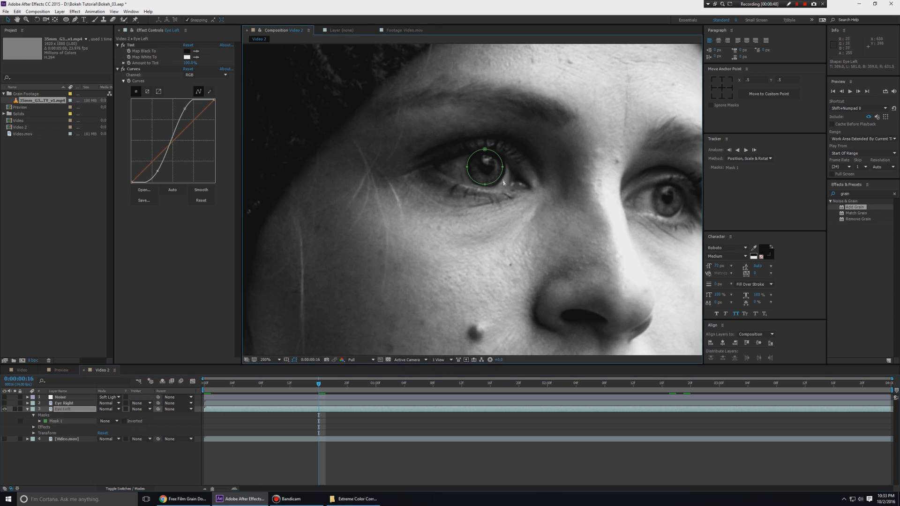
Step: Refine the points and curve handles of the Eye Left mask to fit the iris outline
key(period)
drag(533, 135, 541, 135)
drag(498, 169, 500, 174)
drag(462, 134, 462, 159)
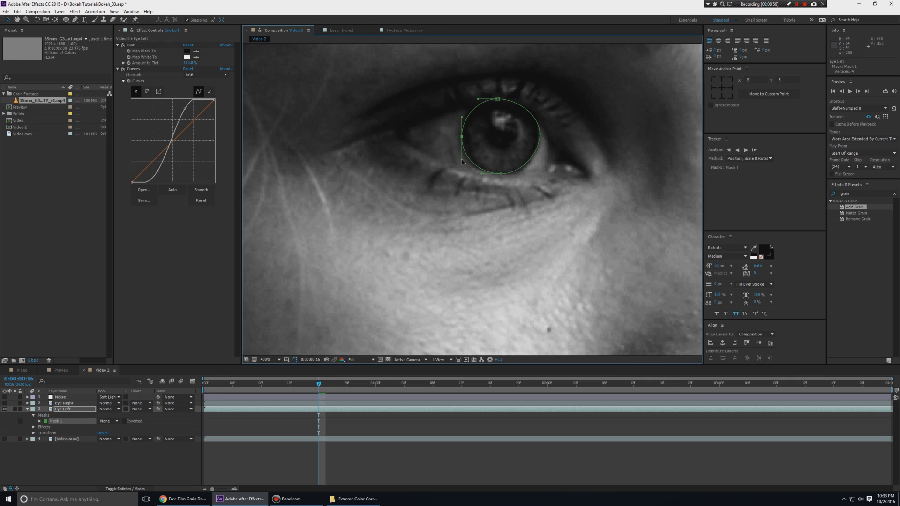
drag(462, 117, 462, 113)
click(498, 99)
drag(517, 99, 524, 98)
scroll(579, 135, down, 2)
click(567, 198)
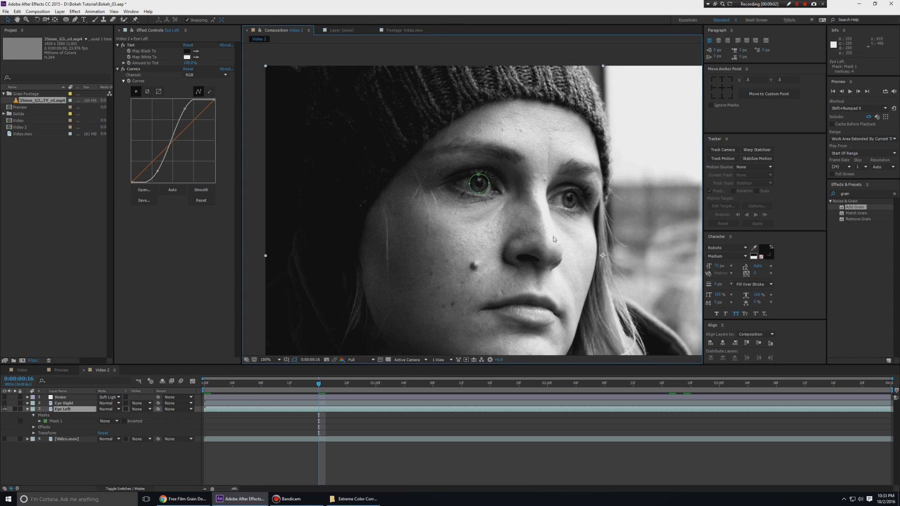
Step: With Eye Left's Mask 1 selected, look up the Tracker among the available panels and scrub the opening frames to examine the eye's movement
drag(530, 270, 497, 226)
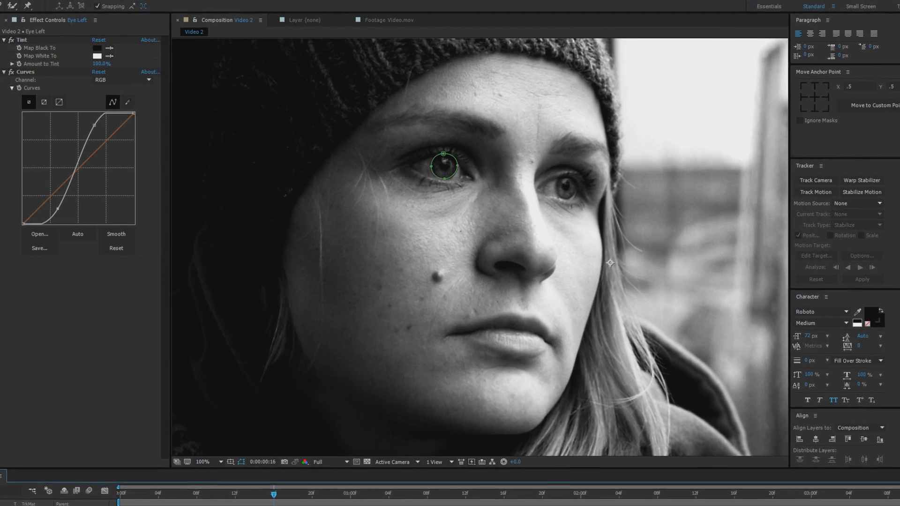
click(57, 421)
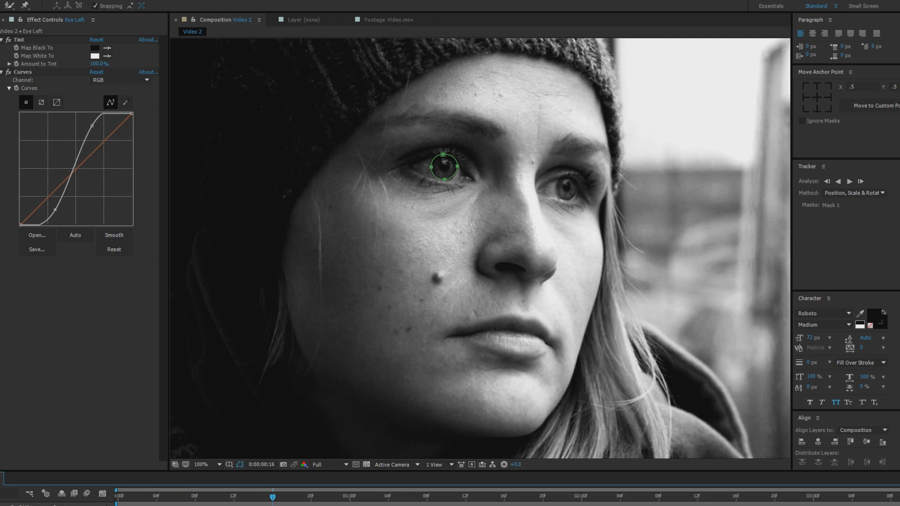
click(26, 2)
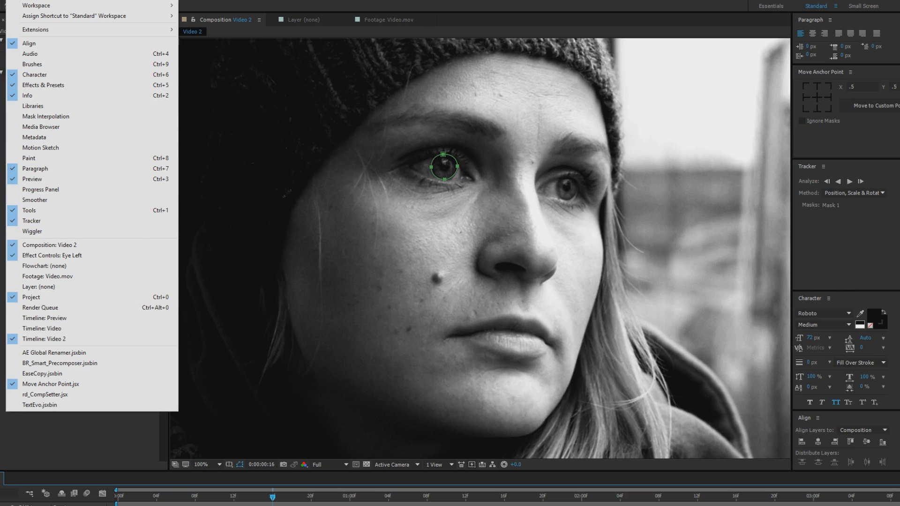
key(Escape)
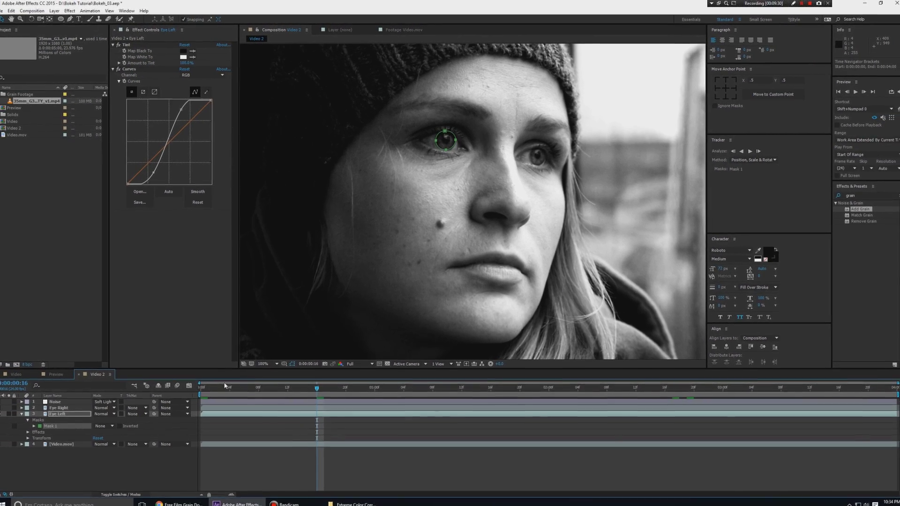
click(190, 401)
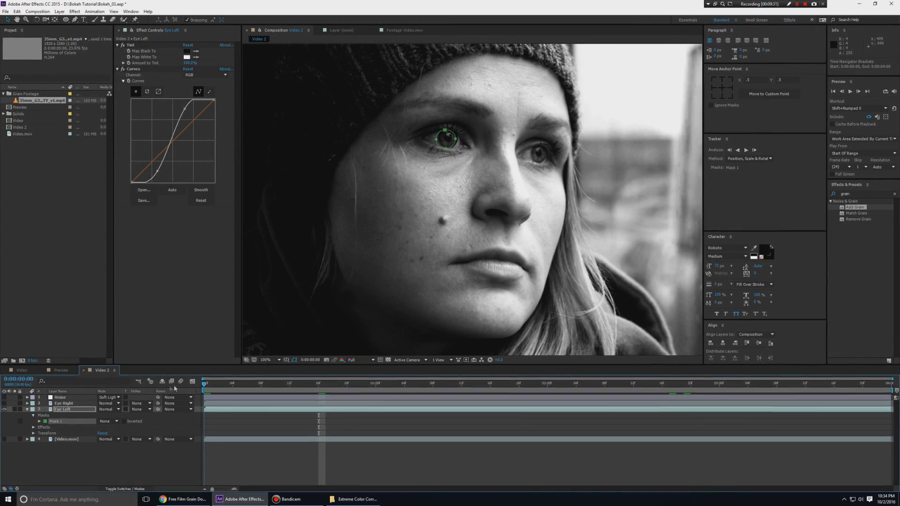
drag(310, 385, 319, 385)
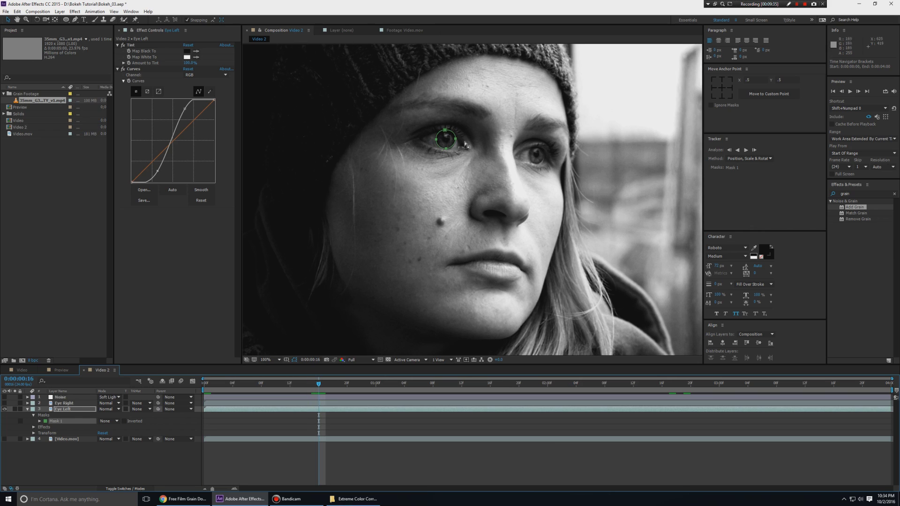
key(period)
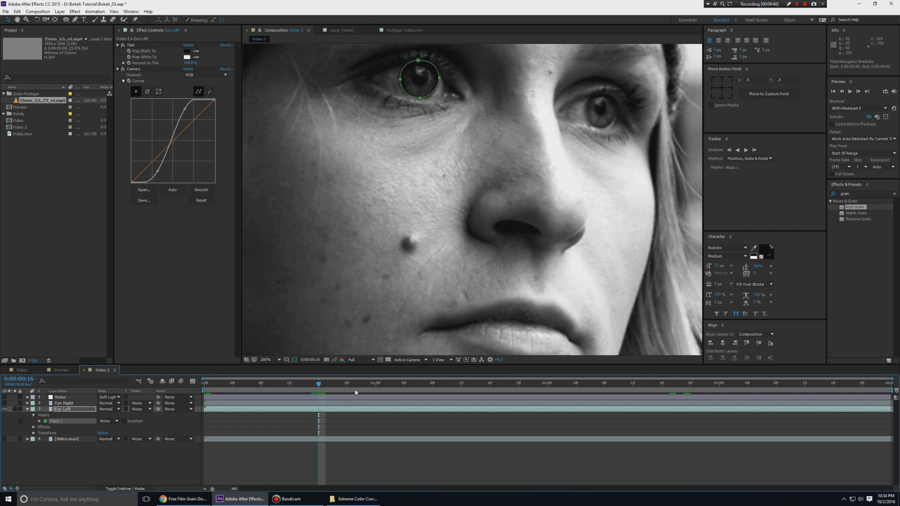
key(space)
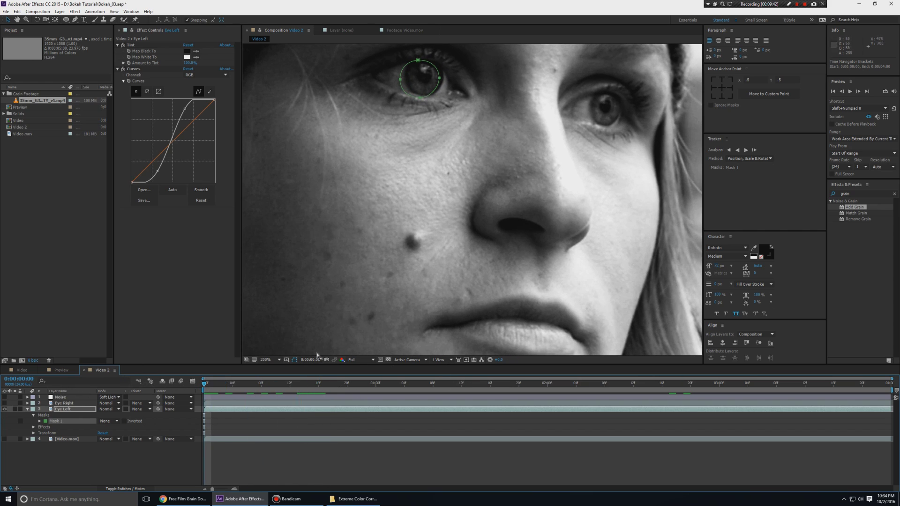
key(space)
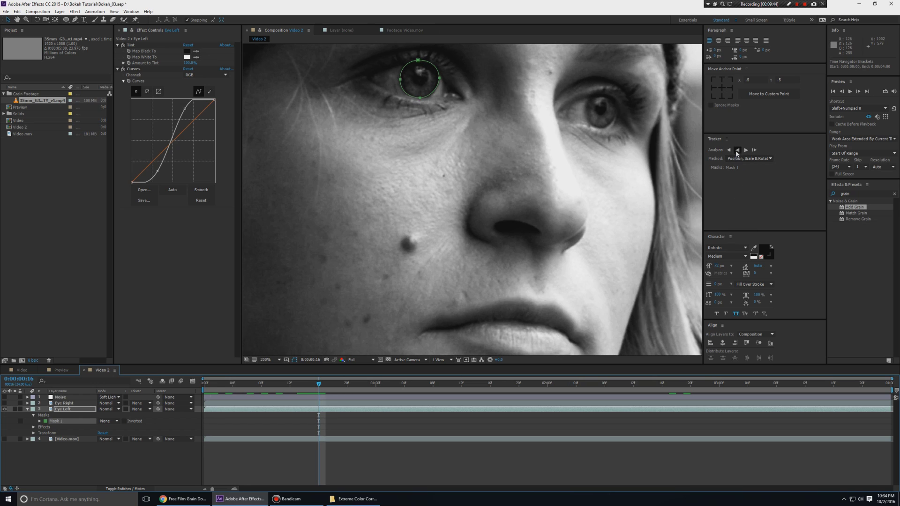
Step: Track the Eye Left mask forward and backward from 0:00:00:16 using Position, Scale & Rotation, and scrub the timeline to check it
click(745, 150)
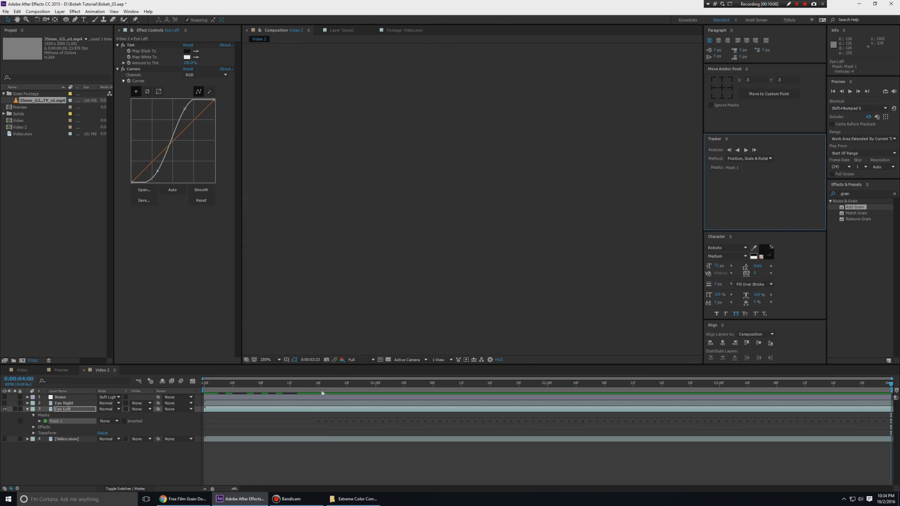
click(320, 390)
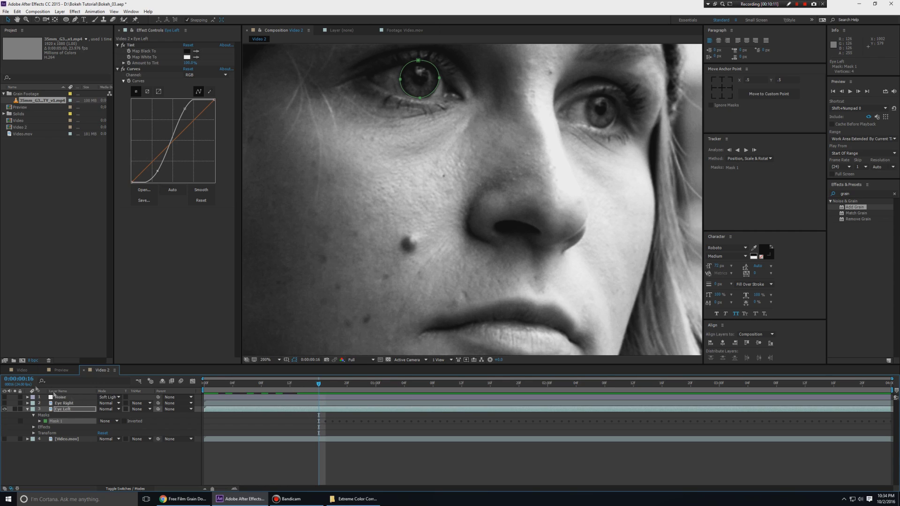
drag(312, 419, 170, 433)
click(238, 410)
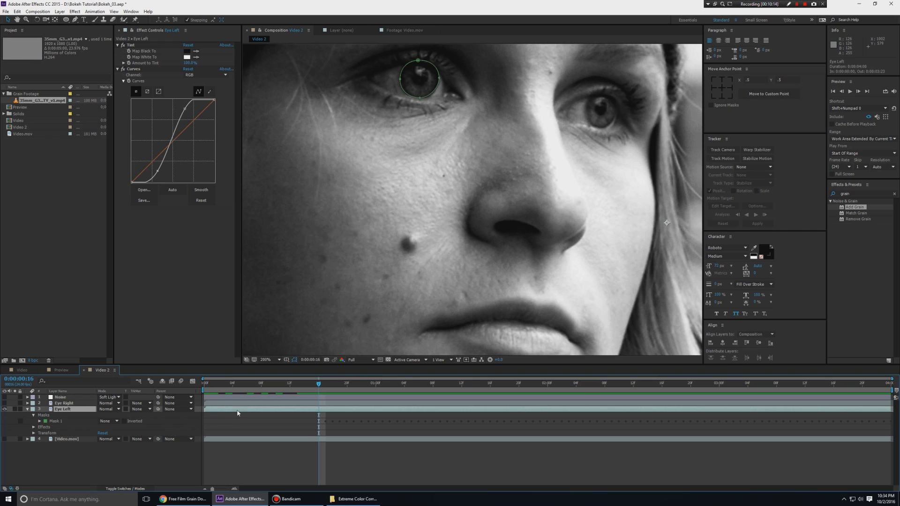
click(60, 421)
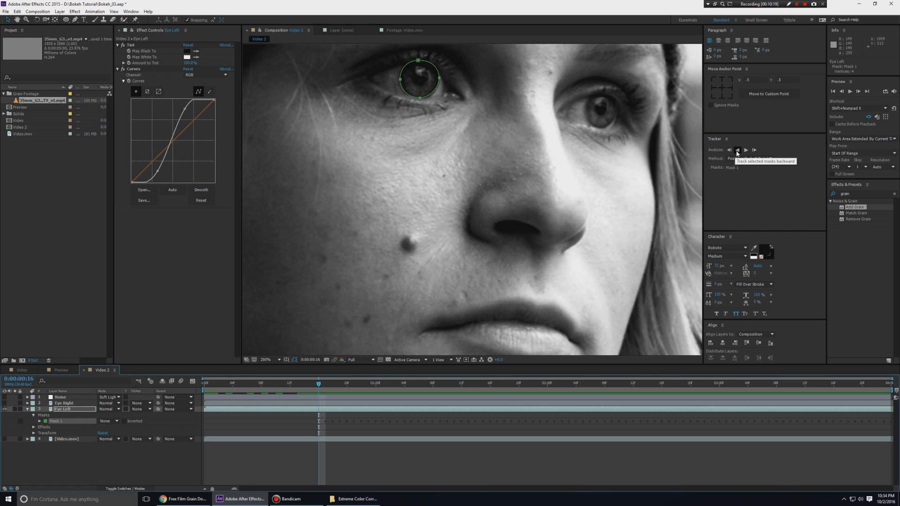
click(737, 151)
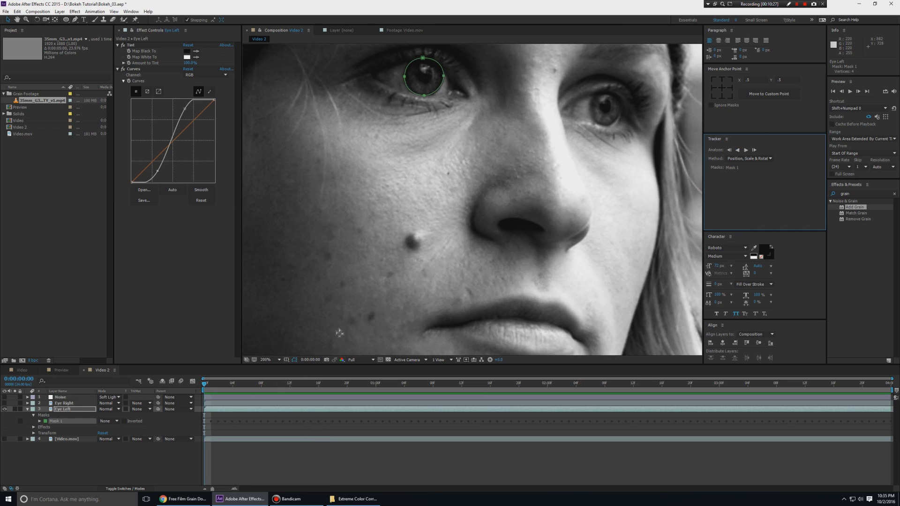
drag(208, 386, 884, 392)
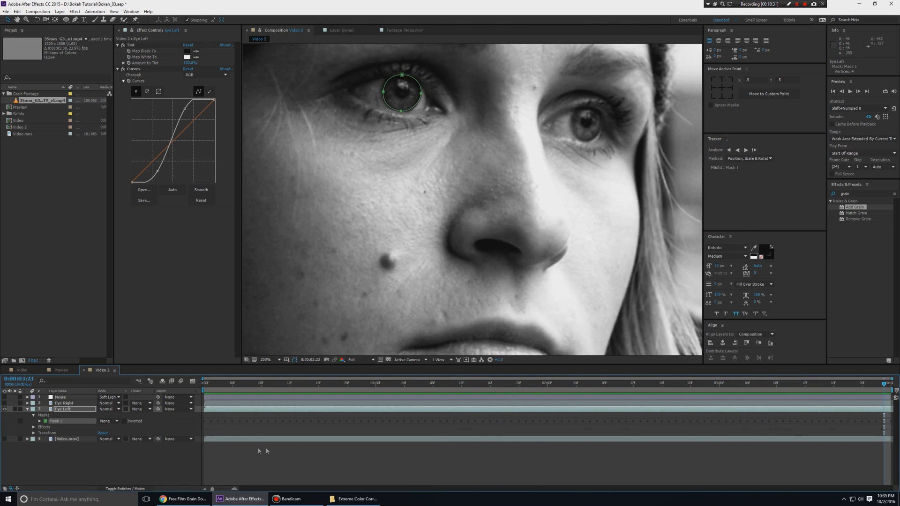
Step: Show Eye Right instead of Eye Left and draw an elliptical mask around the right iris at the first frame
click(61, 403)
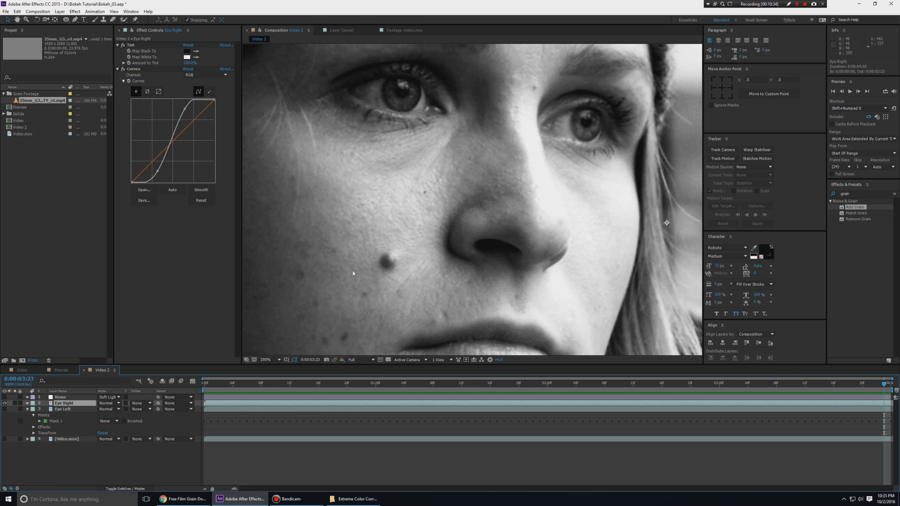
drag(596, 117, 472, 188)
scroll(489, 158, up, 1)
key(q)
mouse_move(439, 137)
mouse_down()
mouse_move(476, 185)
mouse_move(502, 199)
mouse_up()
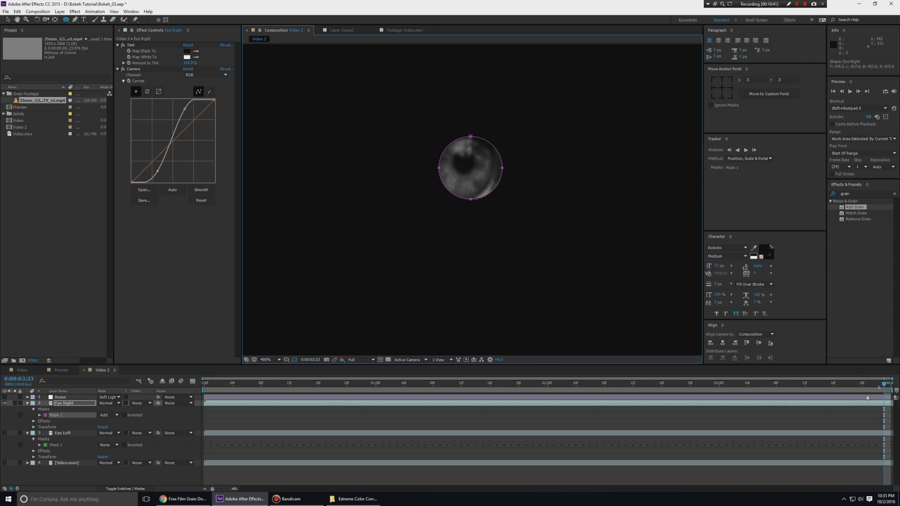
key(ctrl+z)
drag(885, 385, 204, 389)
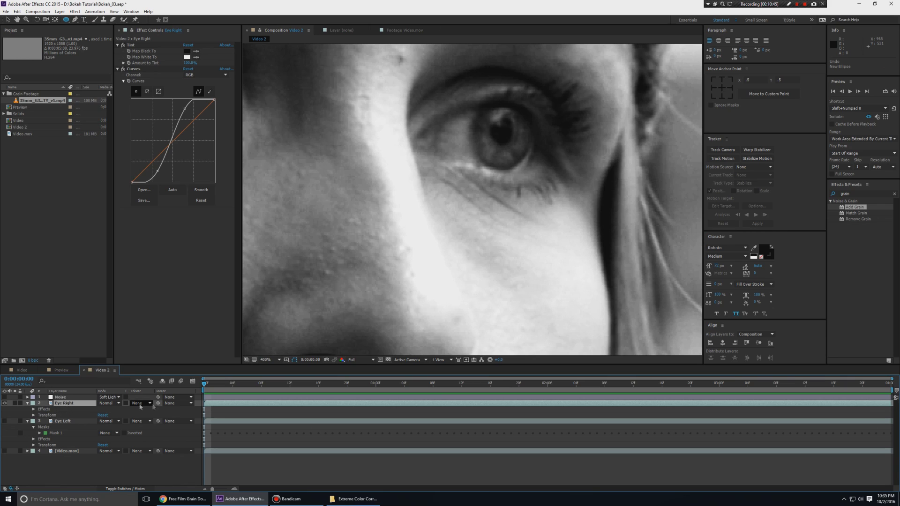
drag(471, 103, 531, 168)
key(v)
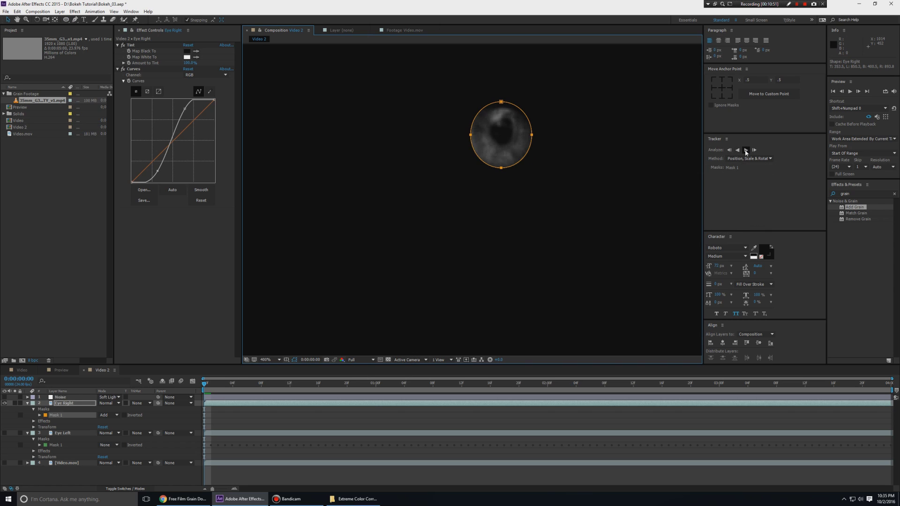
Step: Set the Eye Right mask's mode to None and track it forward from the first frame using Position, Scale & Rotation
click(107, 415)
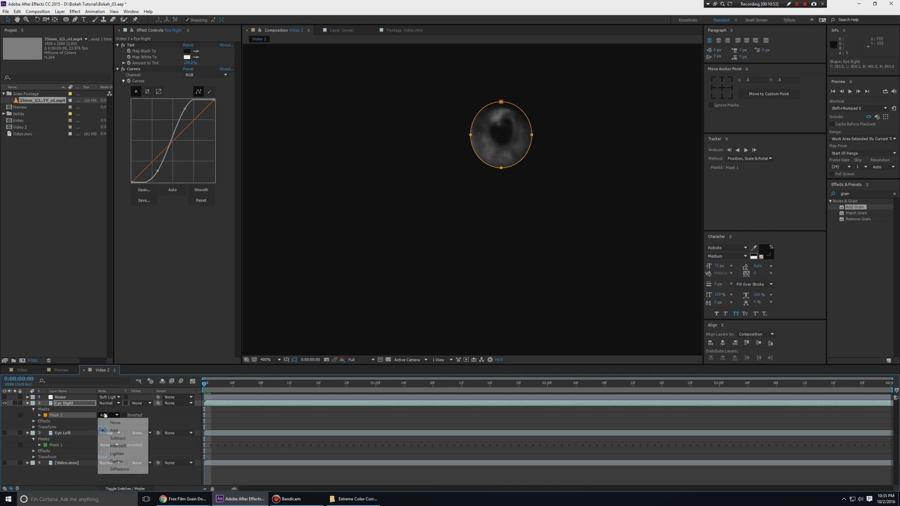
click(110, 423)
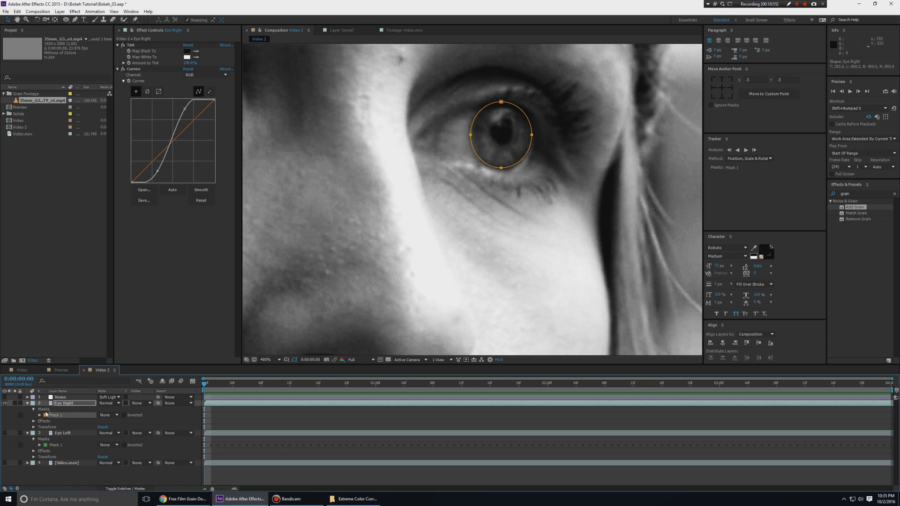
click(12, 415)
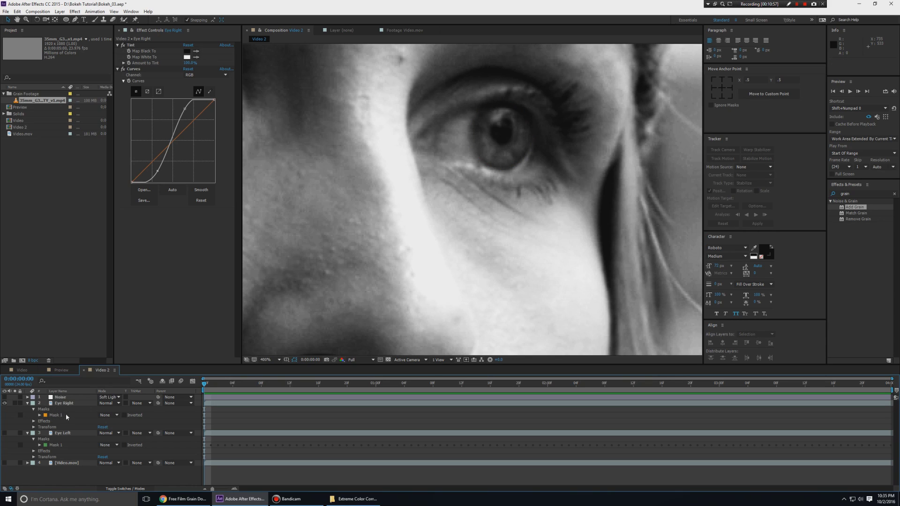
click(57, 416)
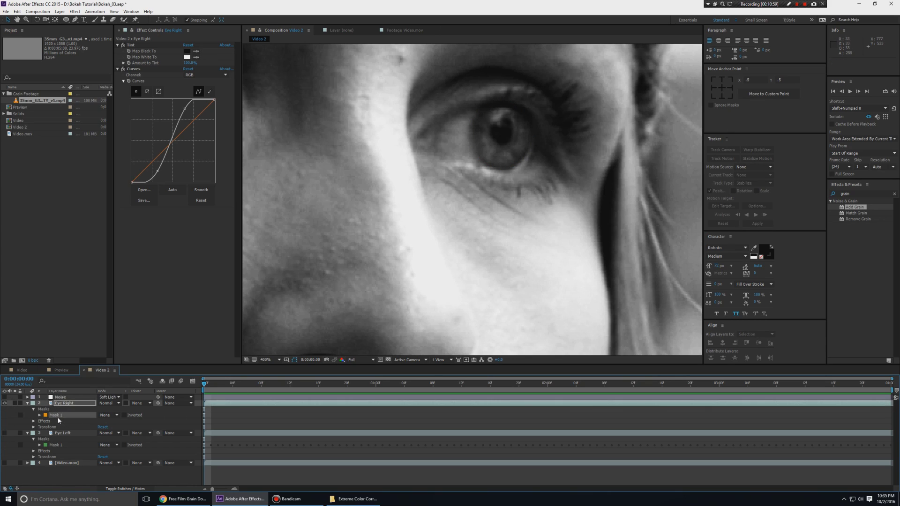
click(746, 150)
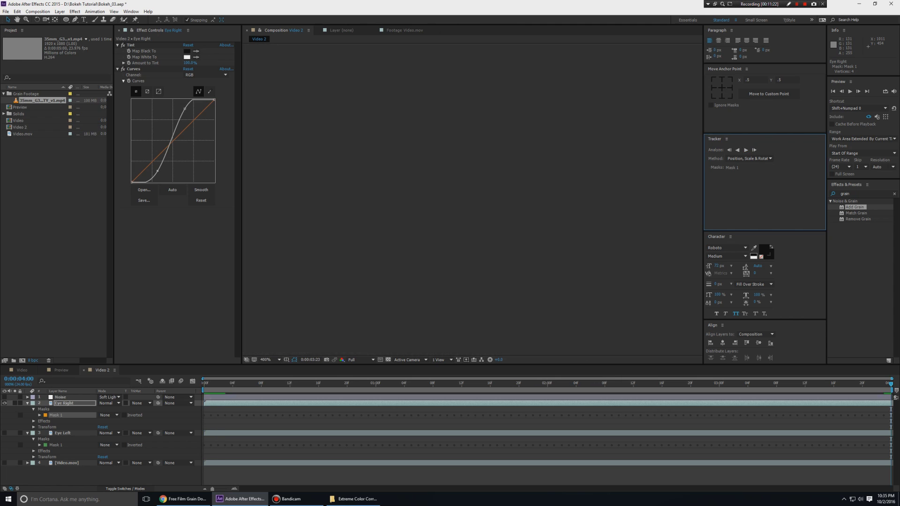
drag(262, 383, 203, 384)
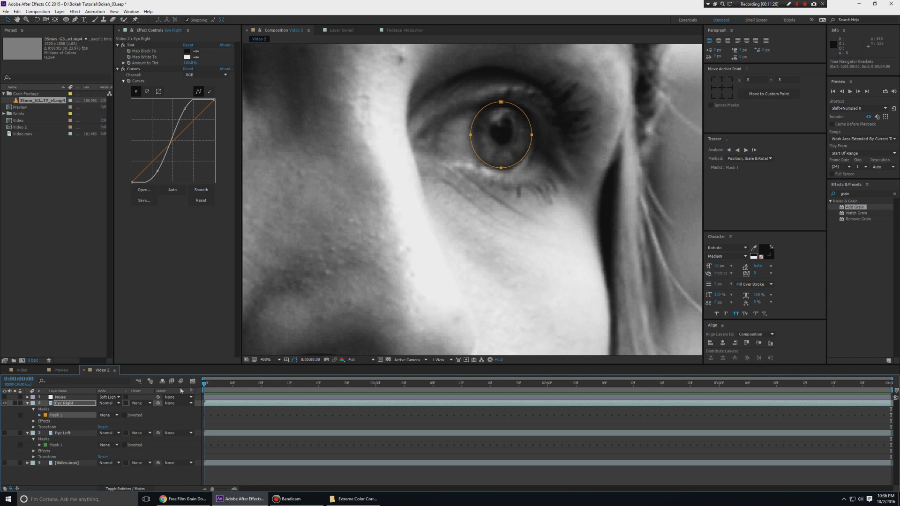
Step: Collapse the layers' properties in the timeline and turn on the visibility of Eye Left
scroll(539, 229, down, 2)
key(h)
drag(540, 230, 563, 218)
key(v)
click(13, 414)
key(u)
key(u)
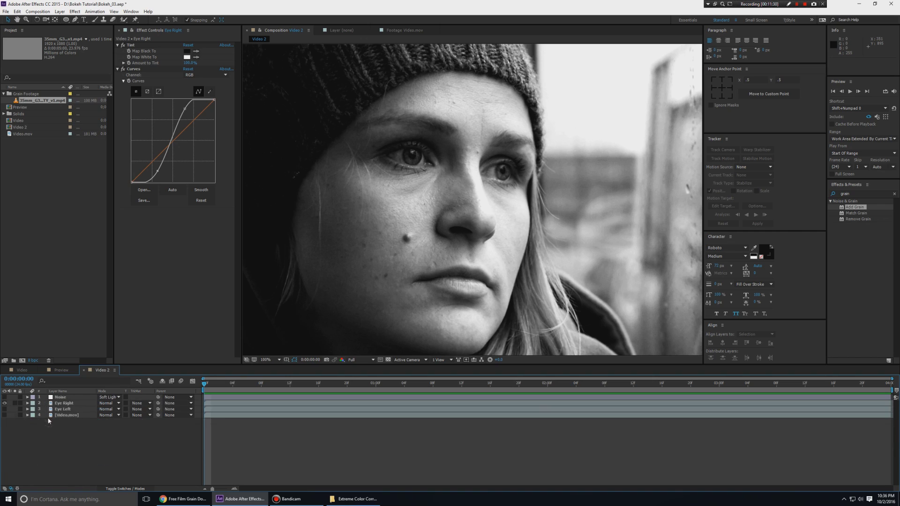
click(64, 406)
click(4, 410)
Step: Reveal the keyframed masks of Eye Right and Eye Left and set both mask modes to Add
click(66, 404)
shift+click(65, 410)
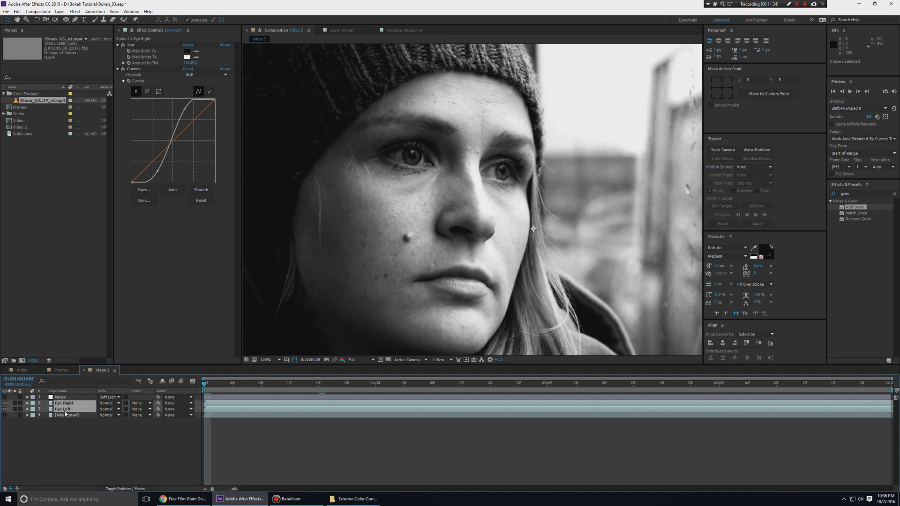
key(u)
click(71, 416)
click(108, 409)
click(106, 420)
click(106, 427)
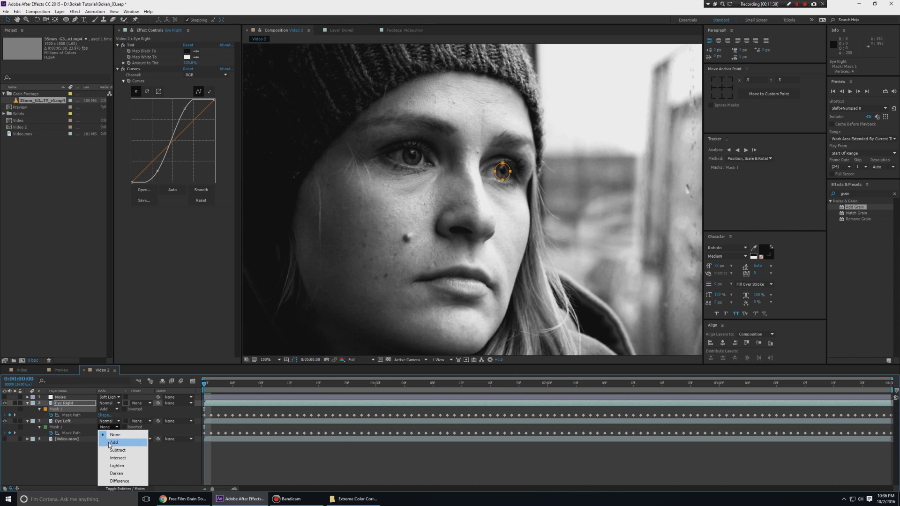
click(106, 439)
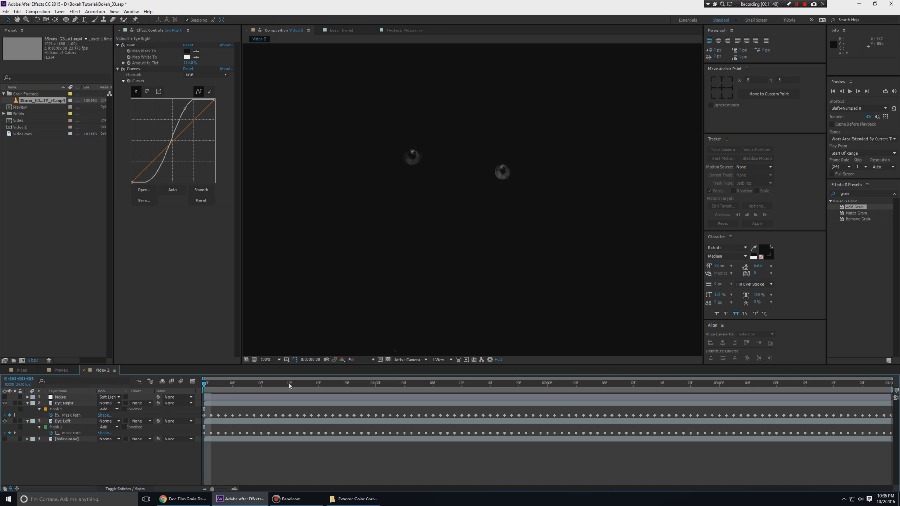
Step: Collapse the eye layers' properties and turn the Video.mov and Noise layers' visibility back on
key(u)
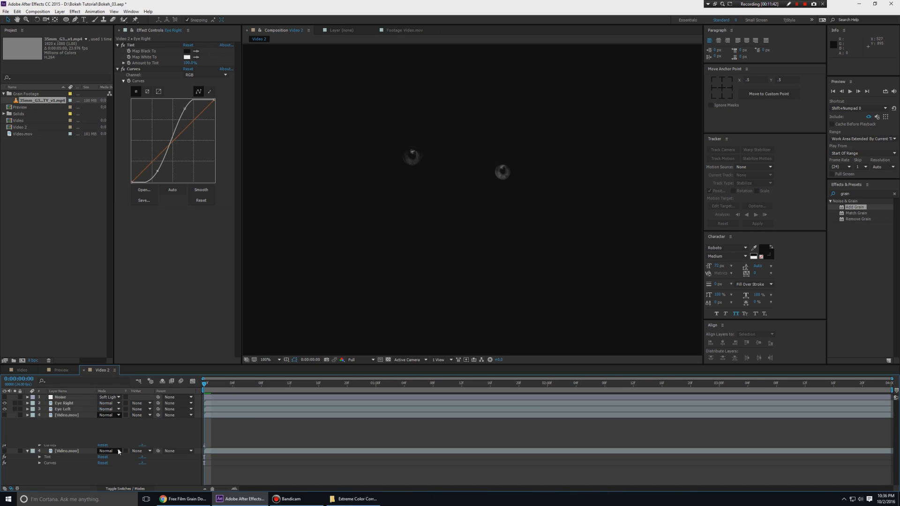
click(68, 416)
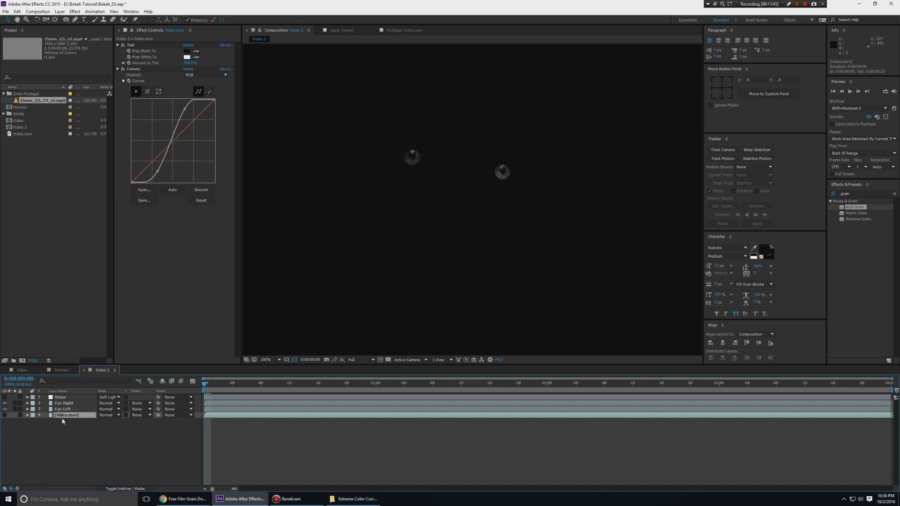
click(4, 415)
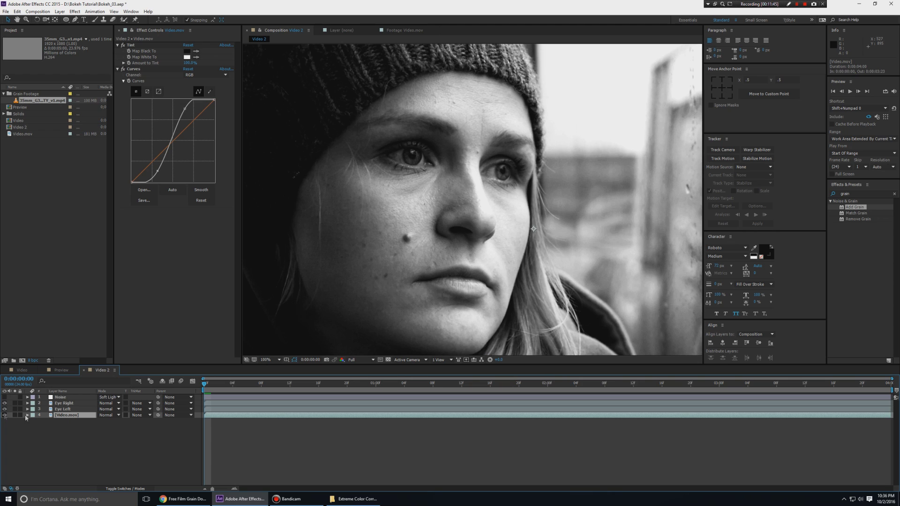
click(5, 397)
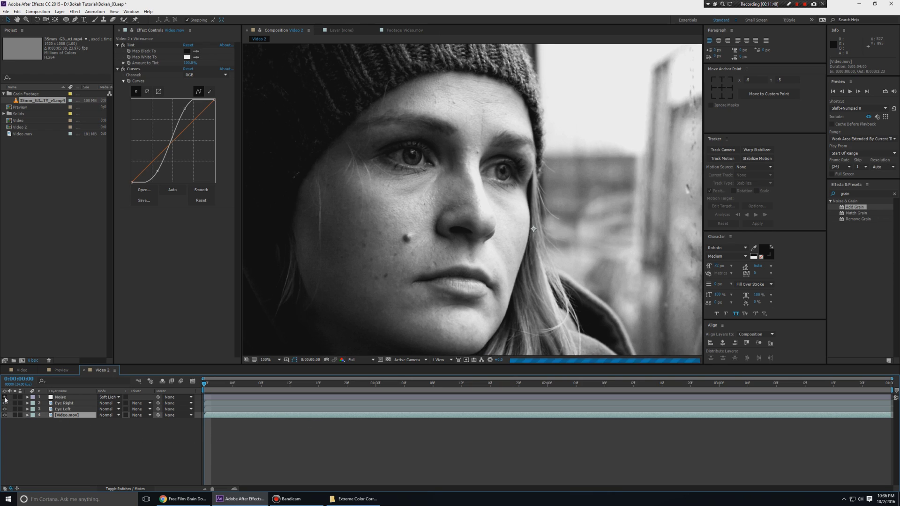
scroll(490, 220, down, 1)
scroll(555, 250, up, 1)
scroll(555, 250, down, 1)
click(319, 195)
drag(645, 276, 629, 273)
click(858, 192)
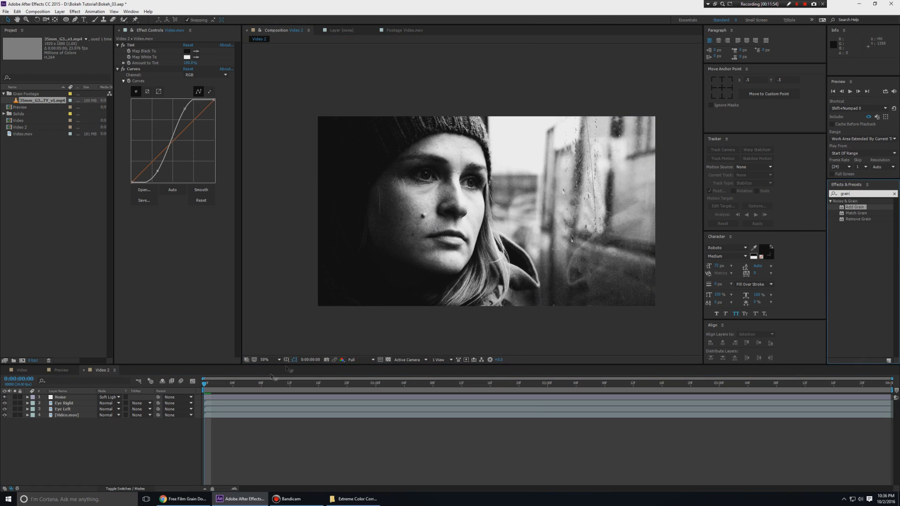
Step: Reset the Curves effect on both the Eye Left and Eye Right layers
click(63, 409)
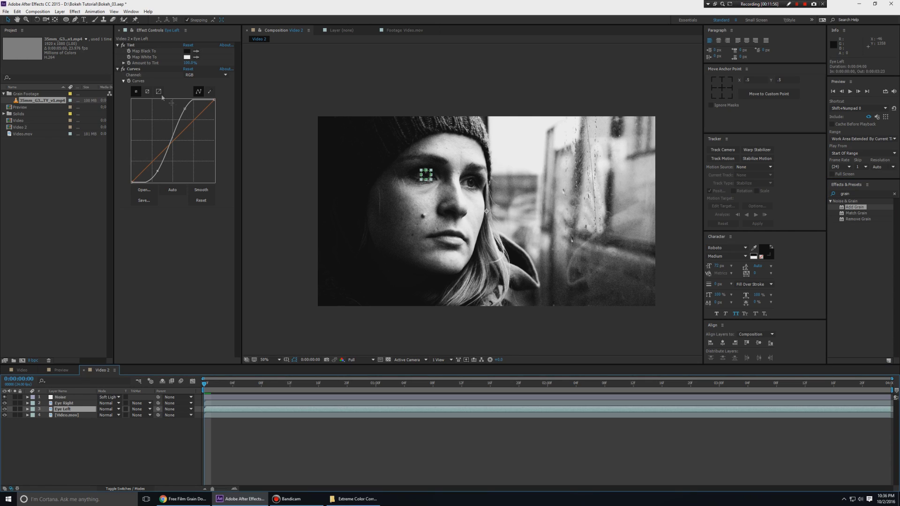
click(188, 68)
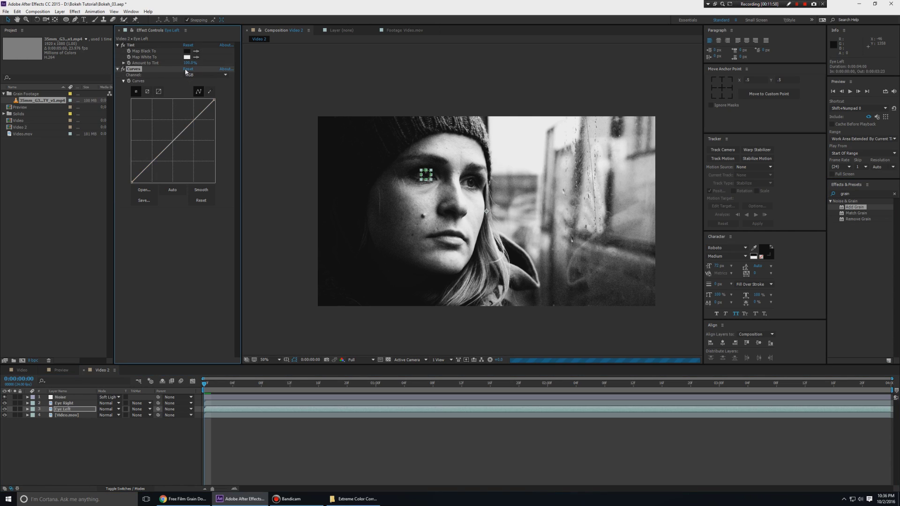
click(63, 403)
click(188, 69)
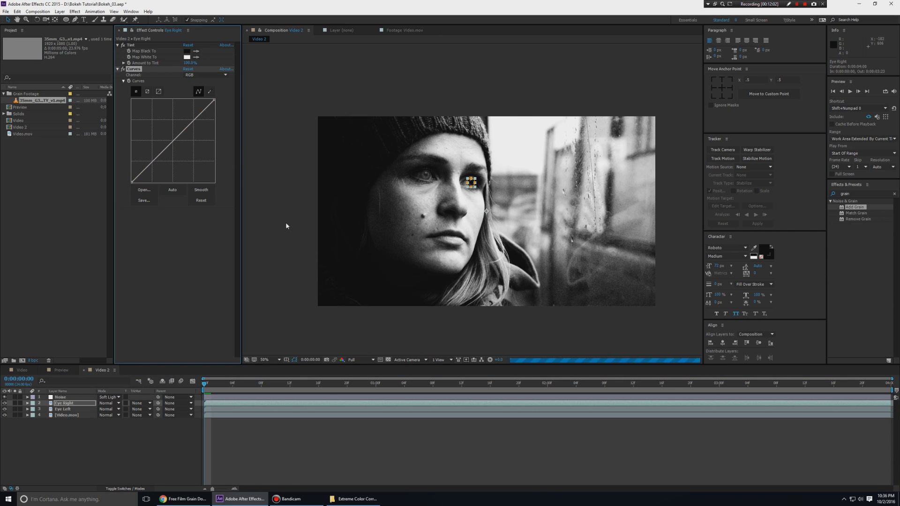
click(314, 261)
key(.)
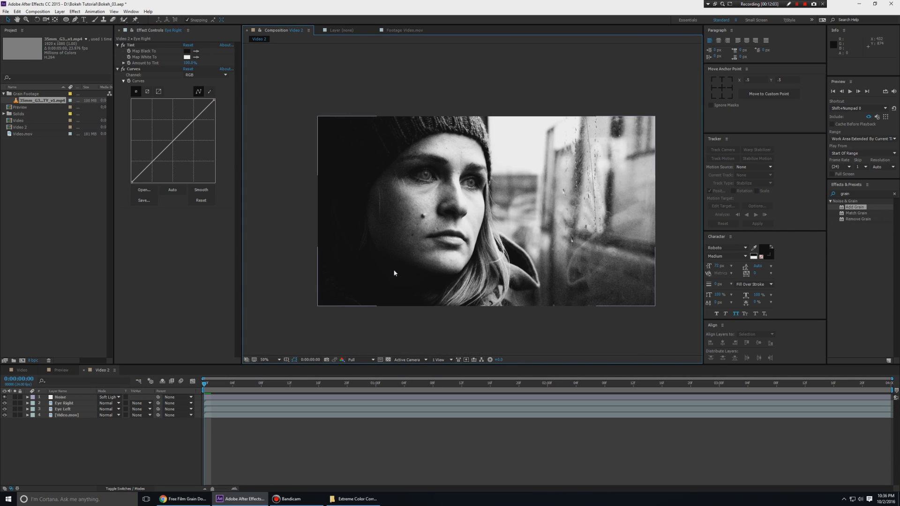
Step: Set the Mask Feather of both the Eye Right and Eye Left masks to 50 pixels
click(67, 408)
ctrl+click(67, 403)
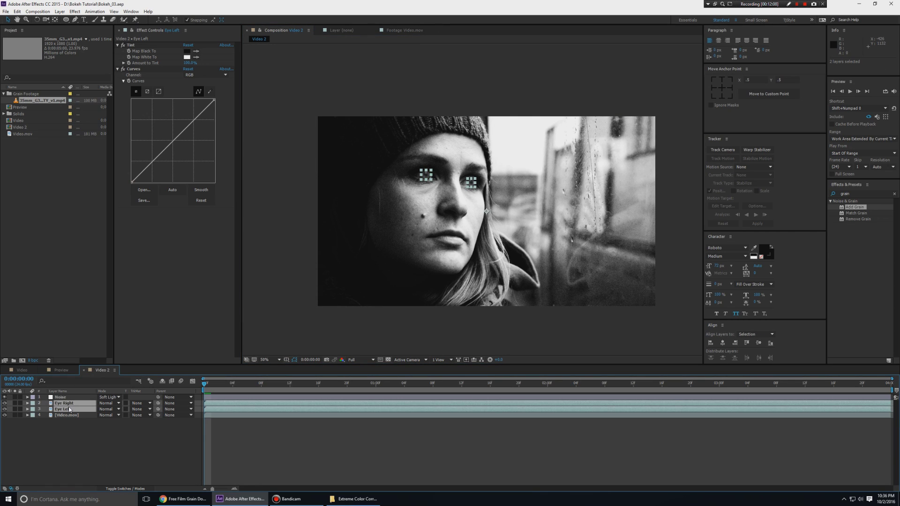
key(f)
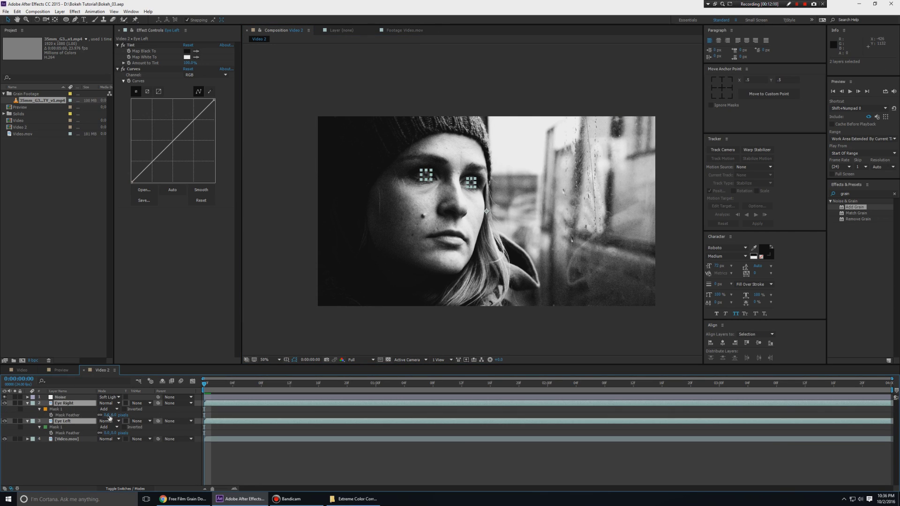
drag(109, 415, 125, 442)
click(121, 451)
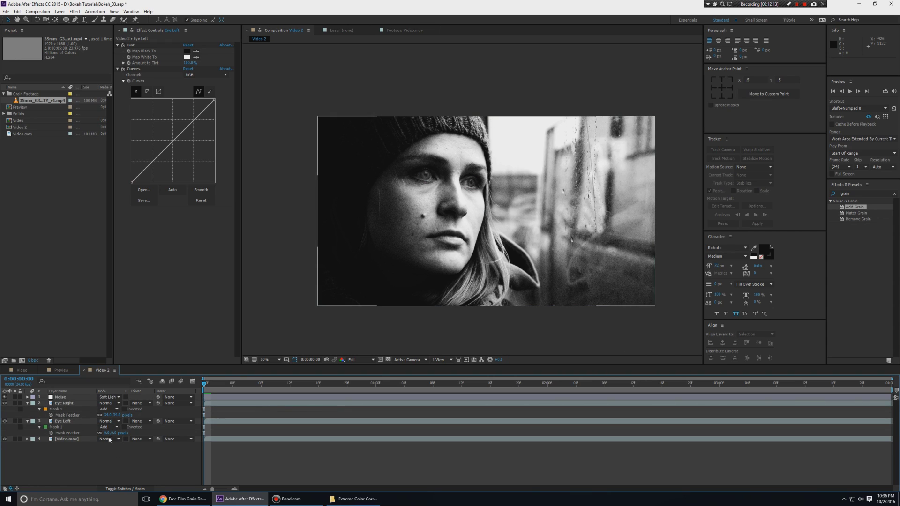
click(108, 433)
key(shift+Tab)
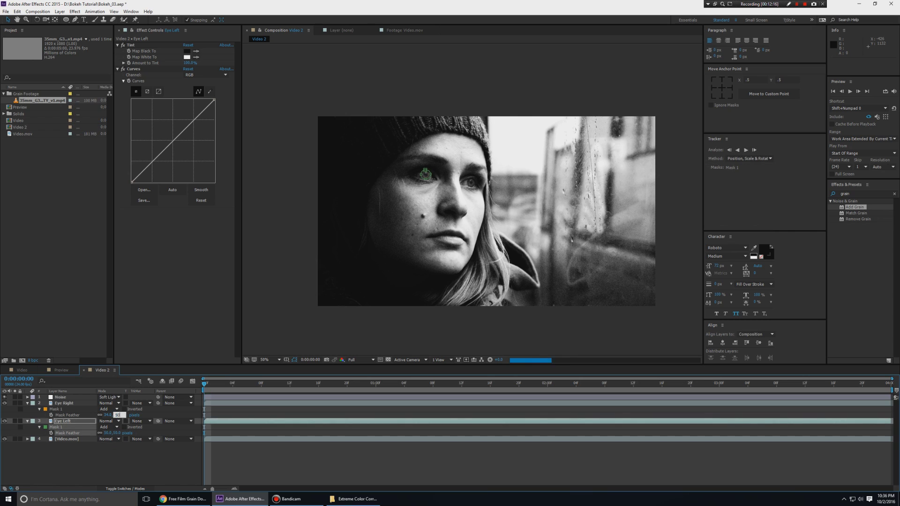
text(50)
key(Return)
click(170, 450)
key(slash)
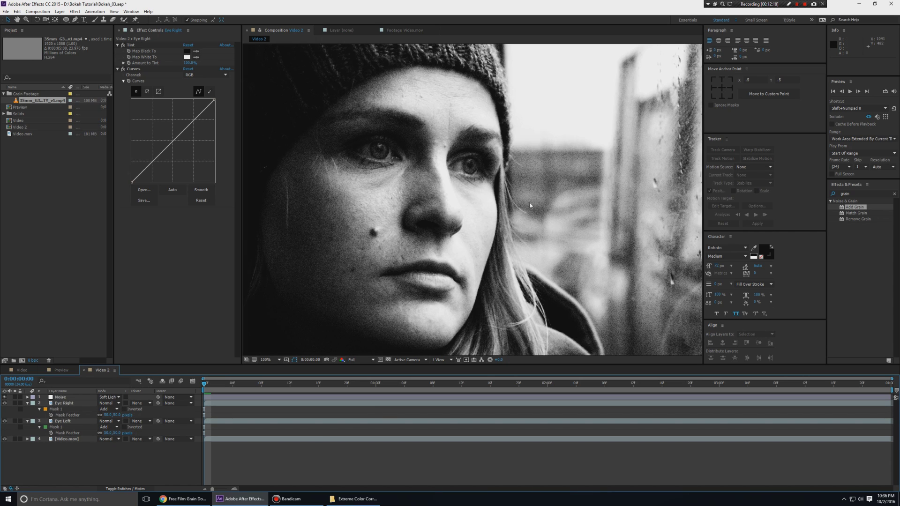
Step: Set the blending mode of the Eye Right and Eye Left layers to Add
click(64, 403)
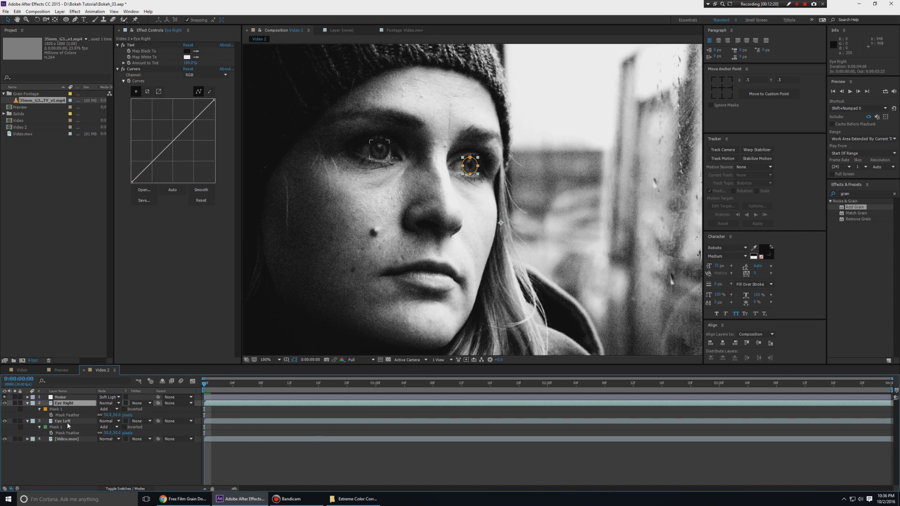
ctrl+click(65, 421)
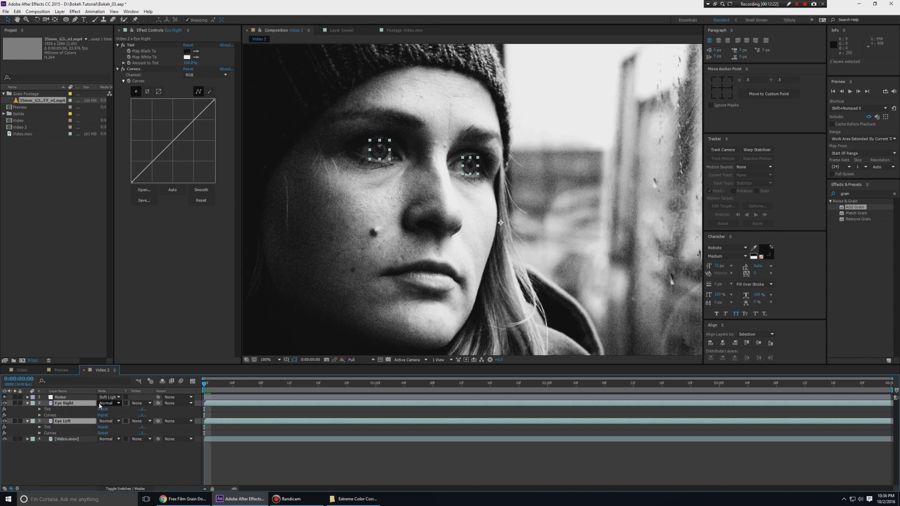
key(f)
click(106, 403)
click(114, 166)
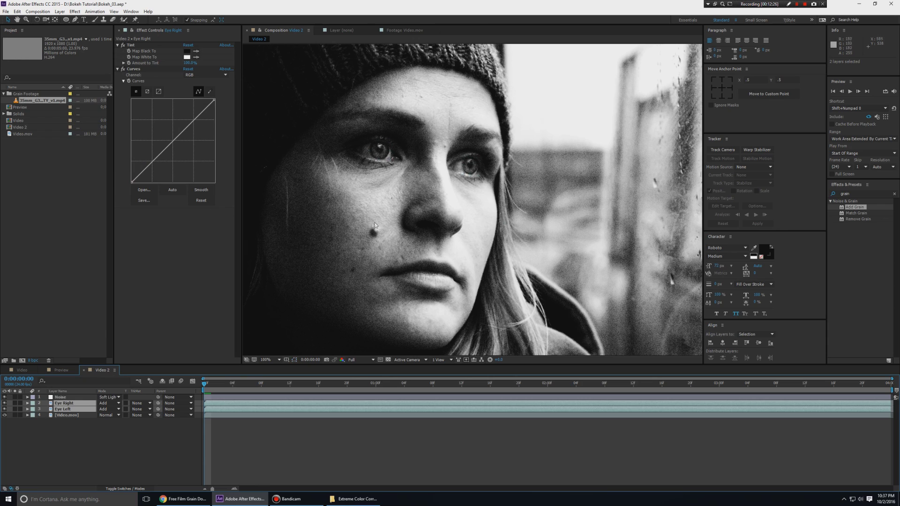
Step: Toggle the visibility of both eye layers several times to compare the eyes with and without the Add blend
key(comma)
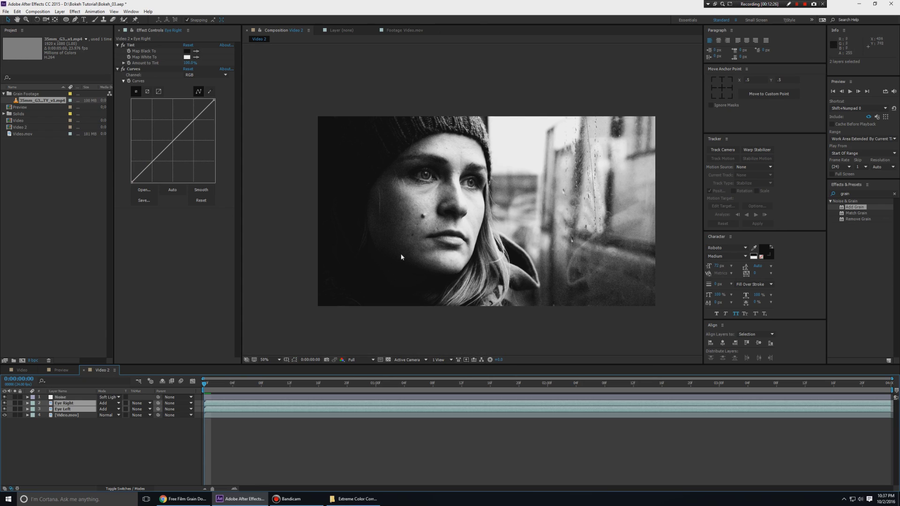
click(14, 415)
click(4, 403)
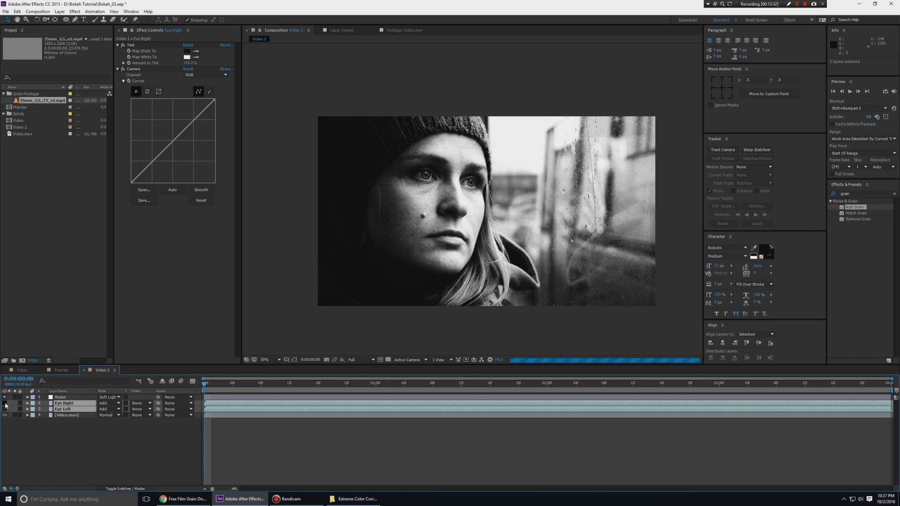
click(4, 403)
click(5, 403)
click(4, 403)
click(4, 403)
click(5, 403)
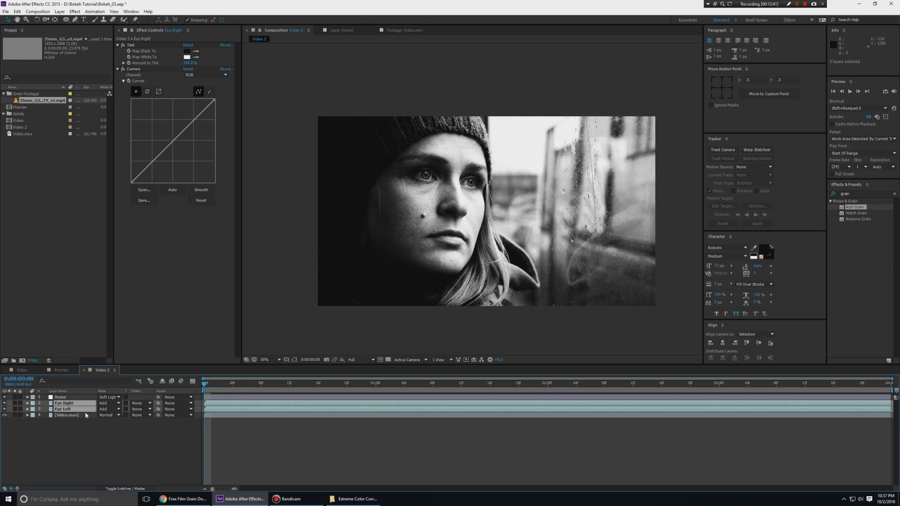
Step: Brighten Eye Right by raising its RGB curve slightly in both the highlights and the shadows
click(83, 427)
click(69, 404)
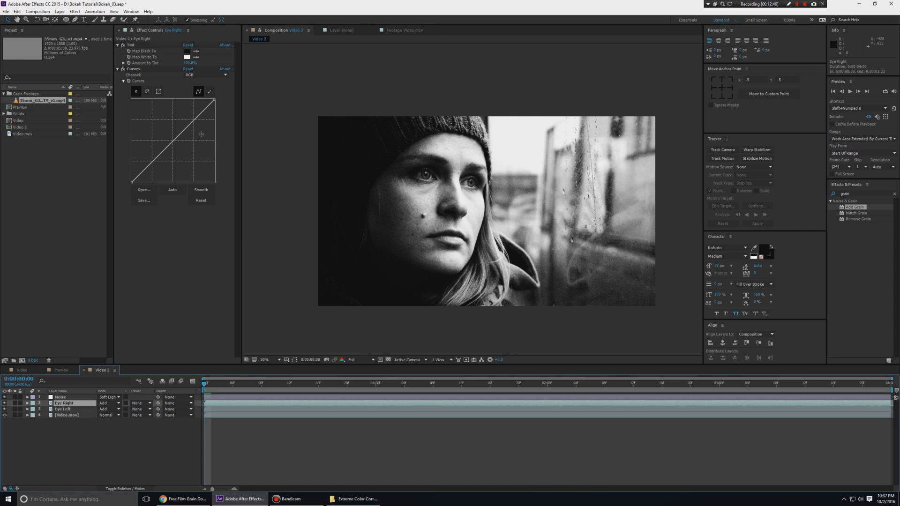
drag(193, 122, 190, 117)
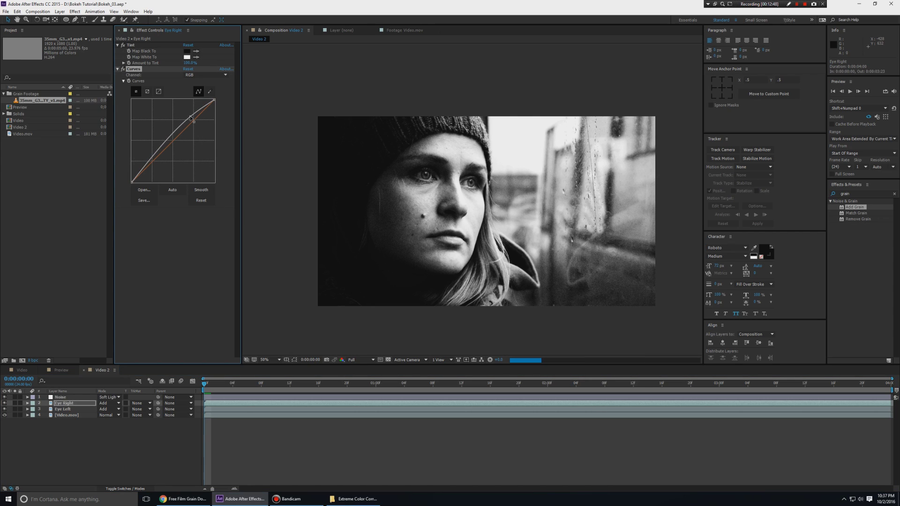
drag(151, 161, 148, 158)
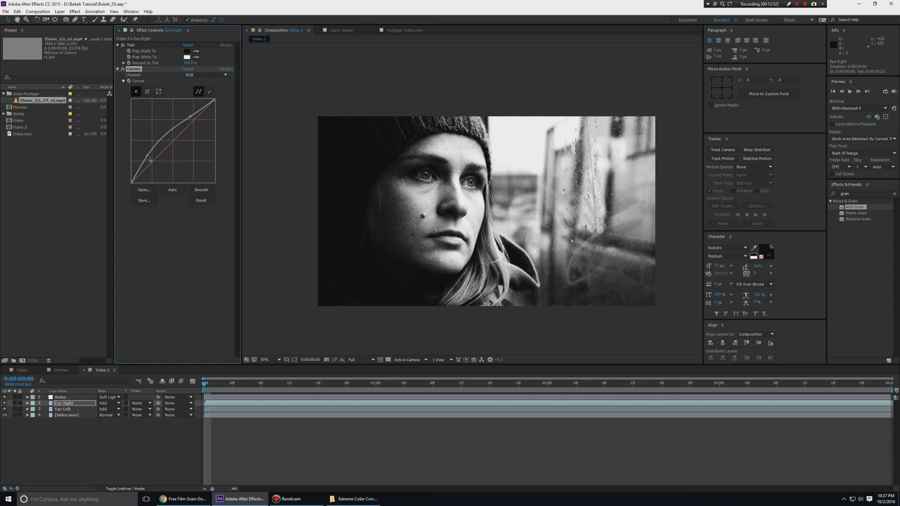
Step: Brighten Eye Left by raising the upper part of its RGB curve slightly
click(73, 411)
drag(191, 122, 189, 114)
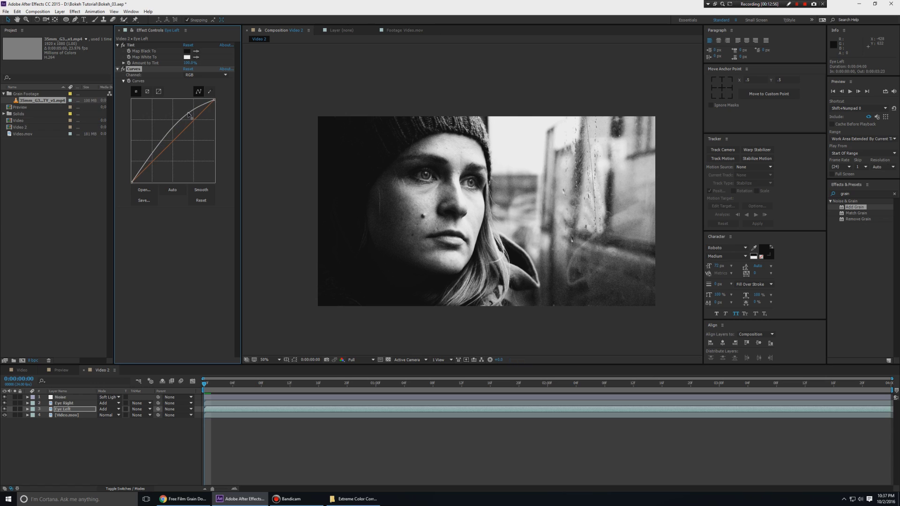
scroll(335, 144, up, 1)
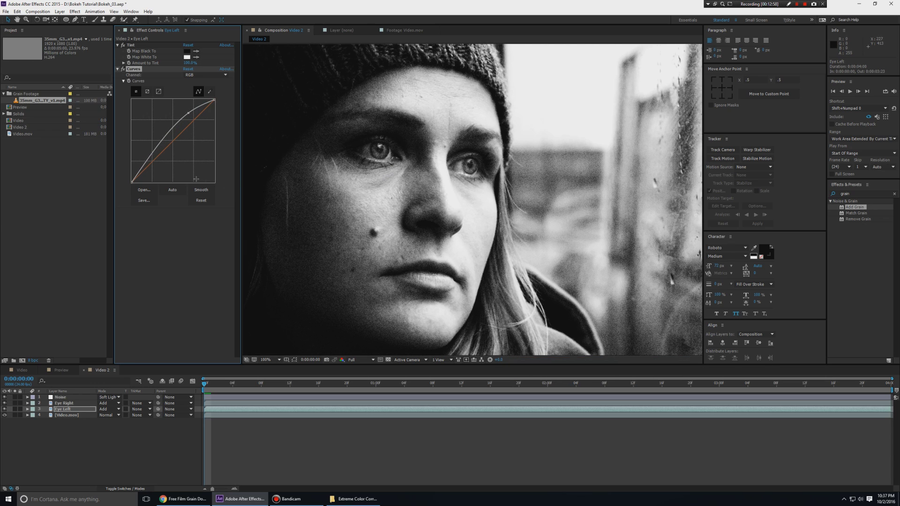
Step: Raise the lower part of Eye Left's RGB curve and toggle both eye layers to compare the brightened eyes
drag(144, 161, 145, 154)
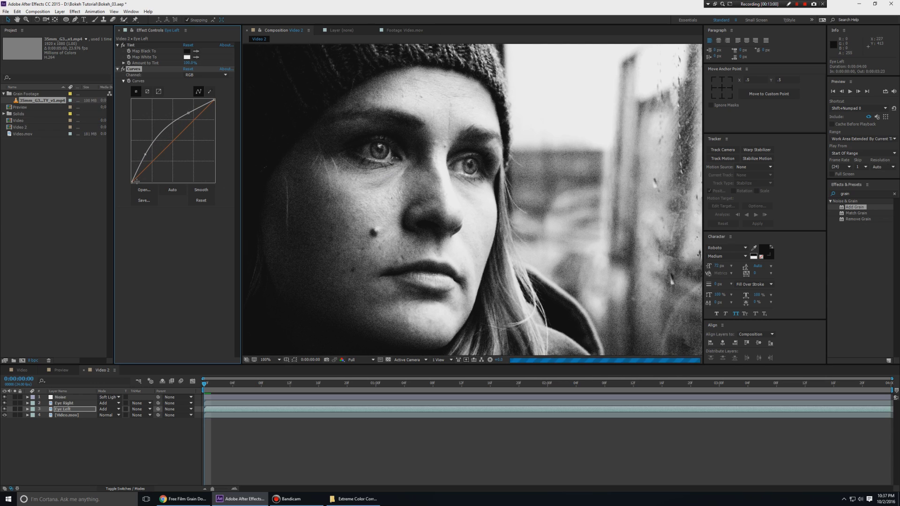
click(36, 444)
click(5, 410)
click(5, 404)
drag(4, 403, 5, 410)
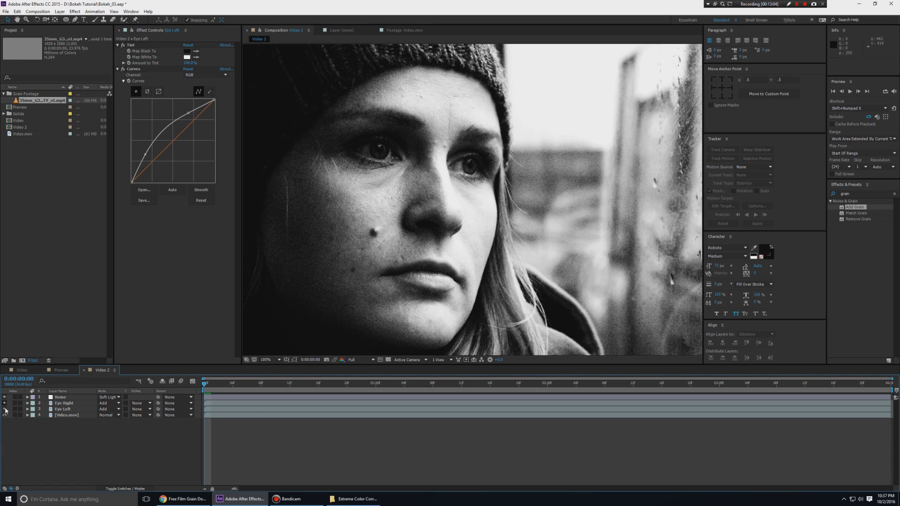
key(comma)
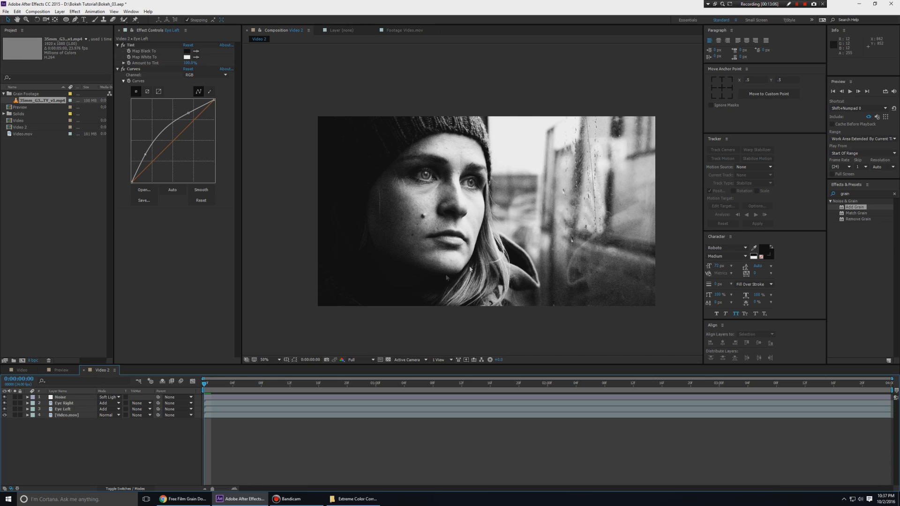
Step: Undo the visibility changes and the RGB curve adjustments on the Eye Left and Eye Right layers
key(ctrl+z)
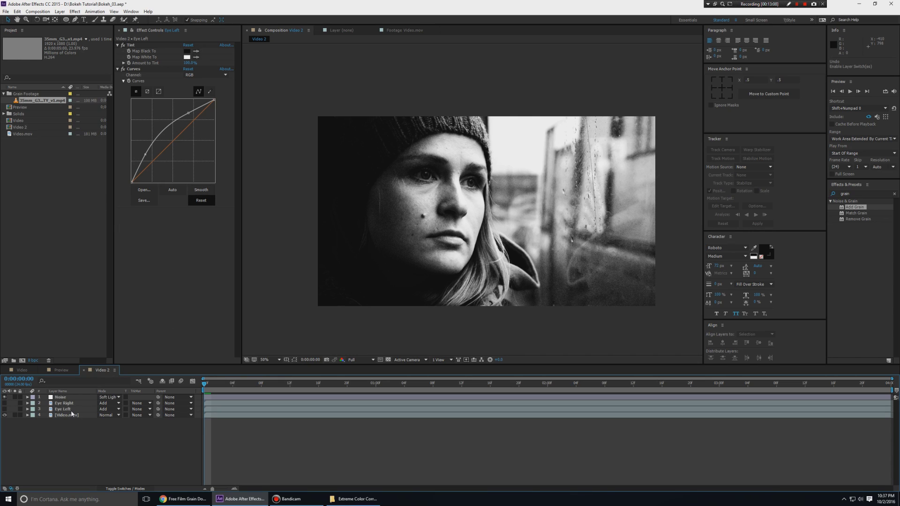
key(ctrl+z)
key(ctrl+shift+z)
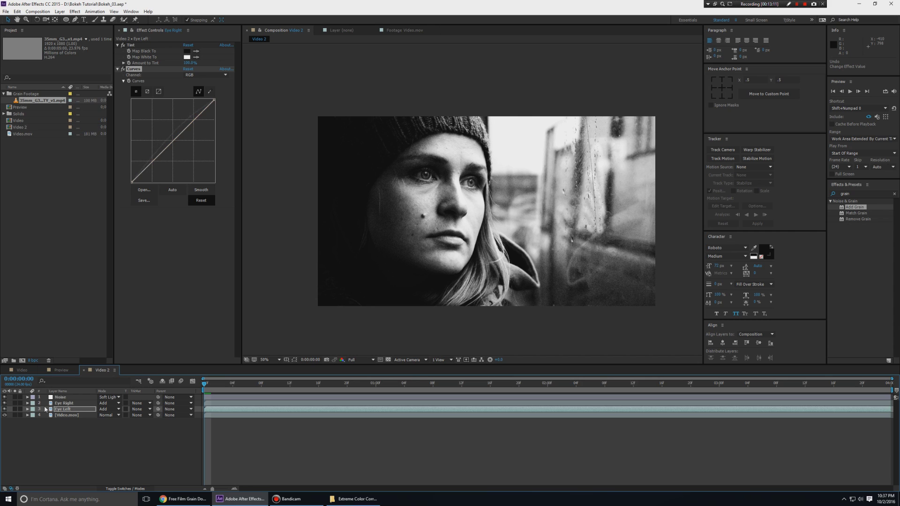
key(ctrl+z)
key(ctrl+z)
scroll(481, 238, up, 1)
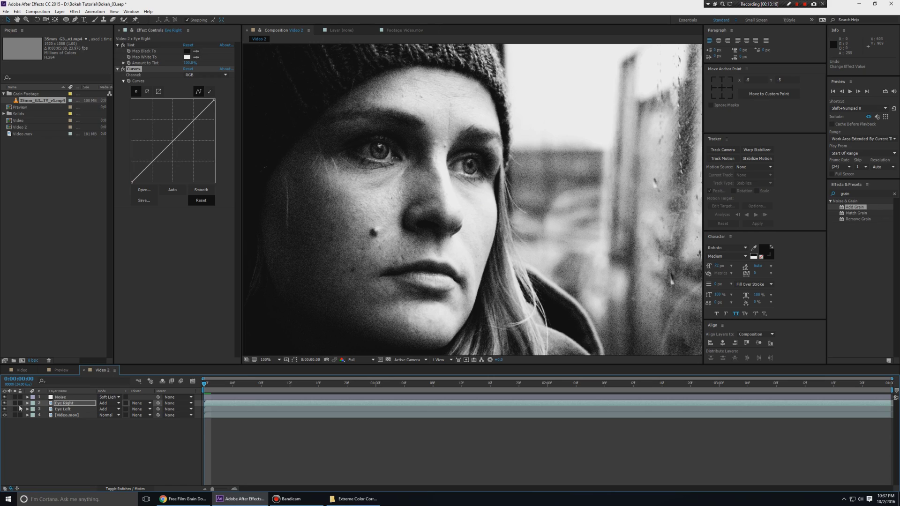
Step: Toggle the visibility of both eye layers to compare the eyes with the Add blend alone, up close and in the full frame
drag(4, 403, 4, 410)
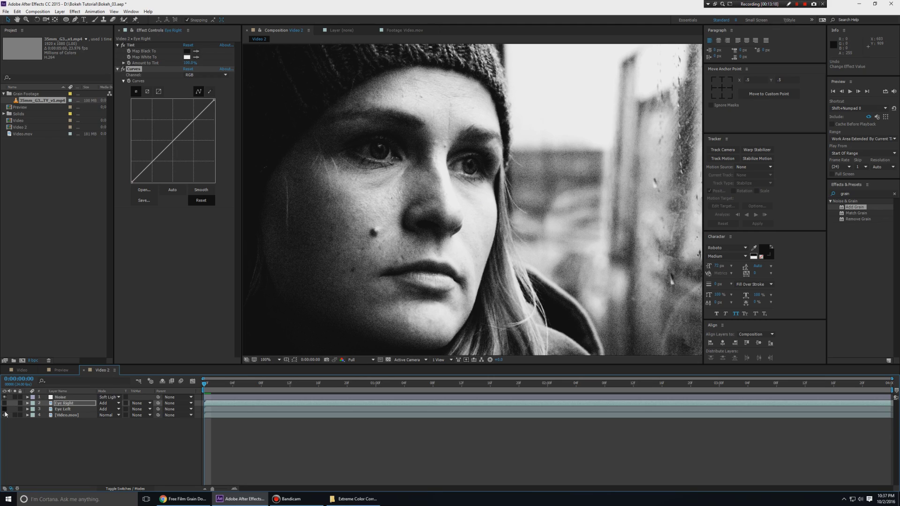
drag(5, 410, 5, 410)
key(comma)
drag(4, 409, 4, 403)
Step: Try an Amount to Tint of 75% on the Video.mov layer, inspect the partly coloured image, and return the amount to 100%
click(73, 416)
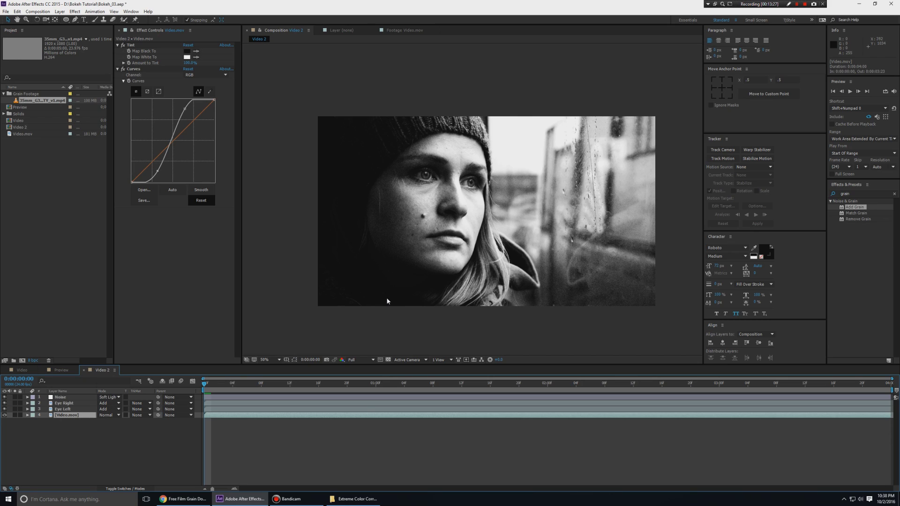
click(189, 63)
text(75)
key(Return)
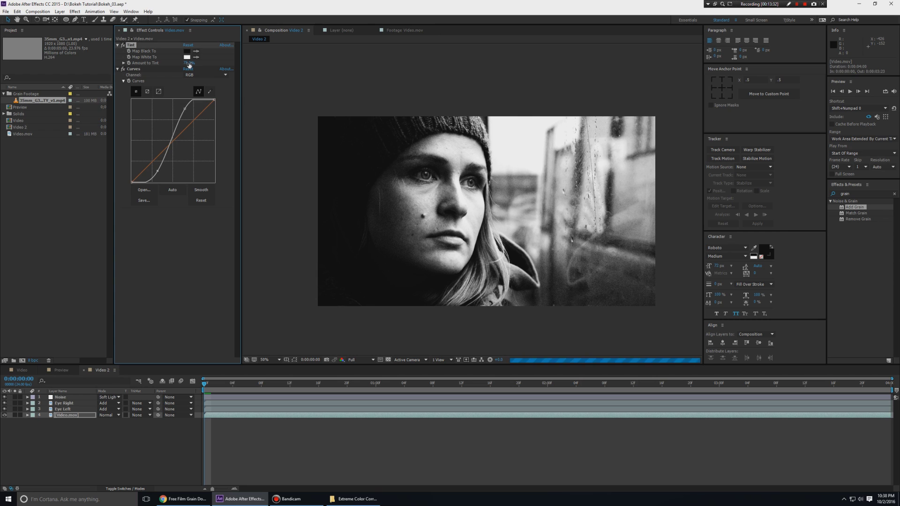
drag(527, 249, 484, 228)
scroll(515, 244, up, 1)
scroll(485, 228, down, 2)
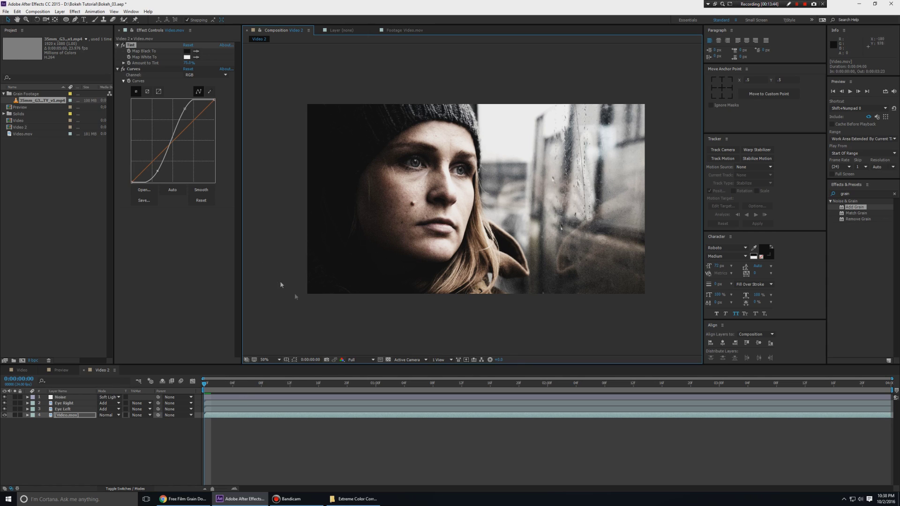
drag(189, 63, 293, 57)
click(289, 64)
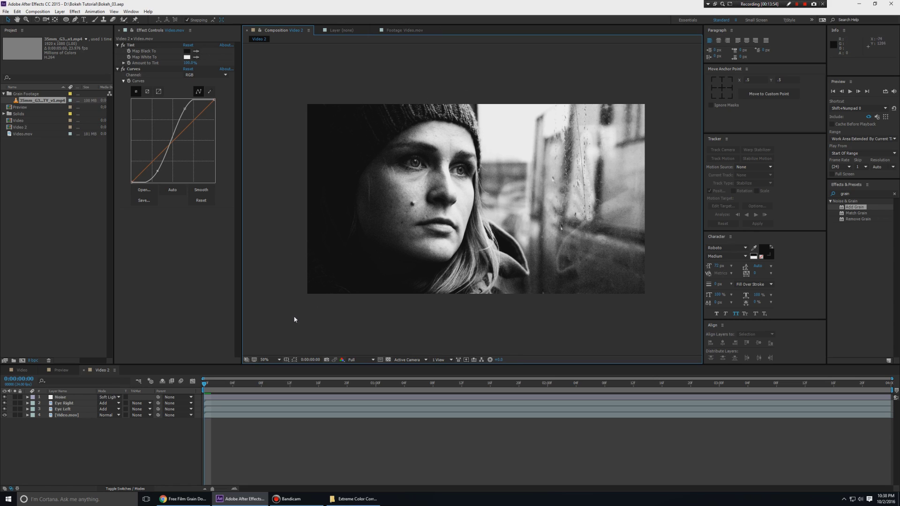
Step: Create a new solid layer named Boxing at the top of the composition
right_click(72, 446)
mouse_move(114, 380)
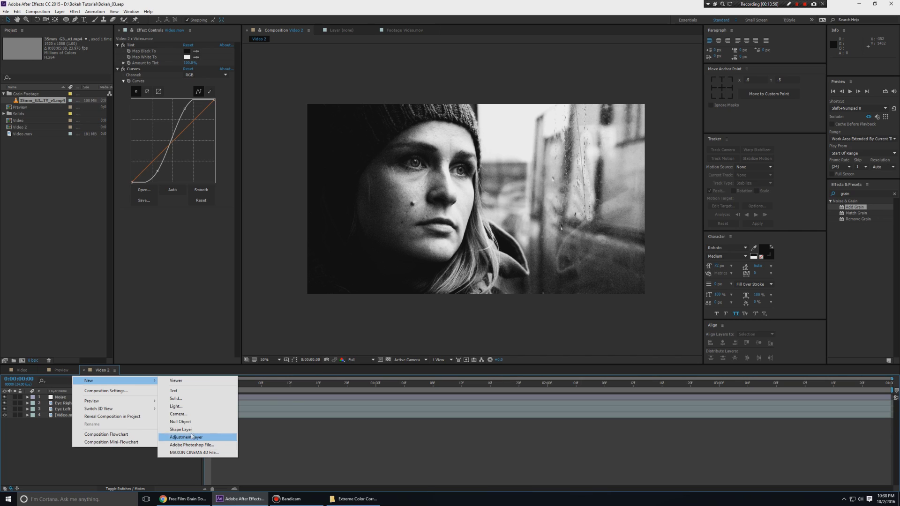
click(177, 399)
text(Boxing)
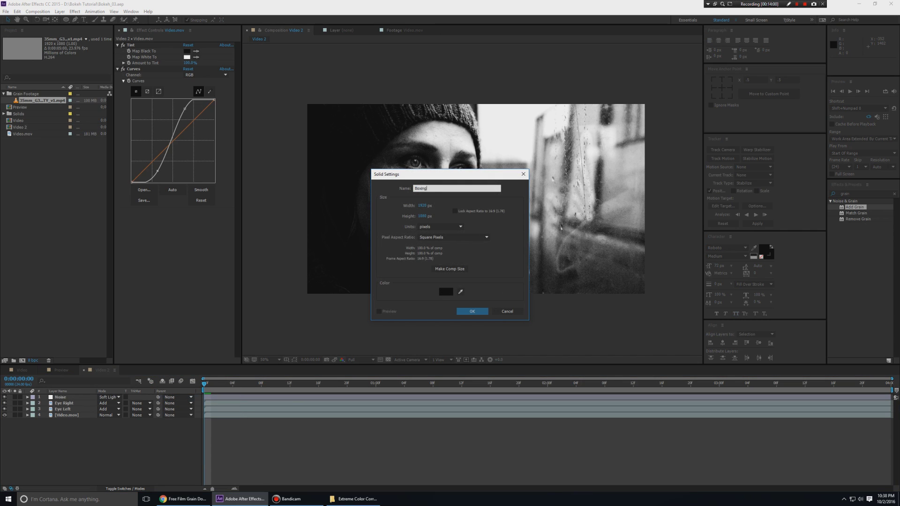
key(Return)
Step: Scale the Boxing solid vertically to 80% and set its blending mode to Stencil Alpha to letterbox the footage
key(s)
click(120, 403)
text(87)
key(Return)
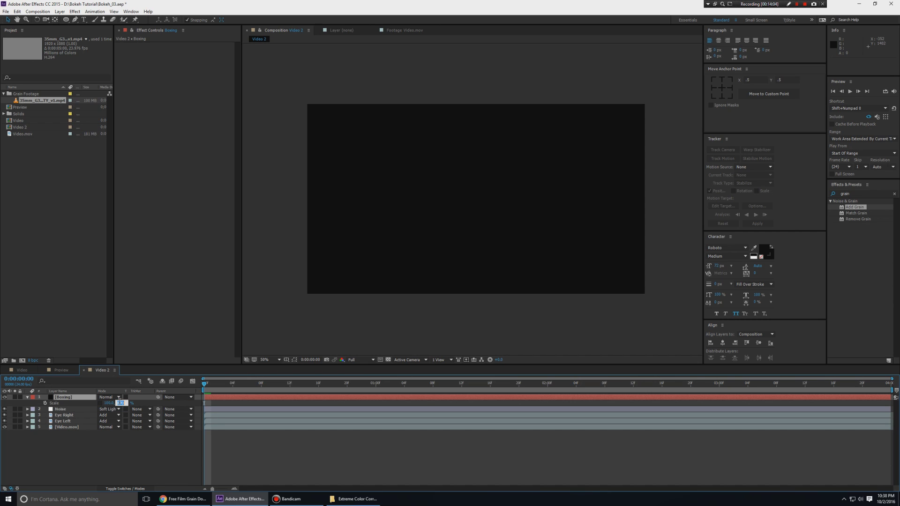
click(109, 397)
click(126, 348)
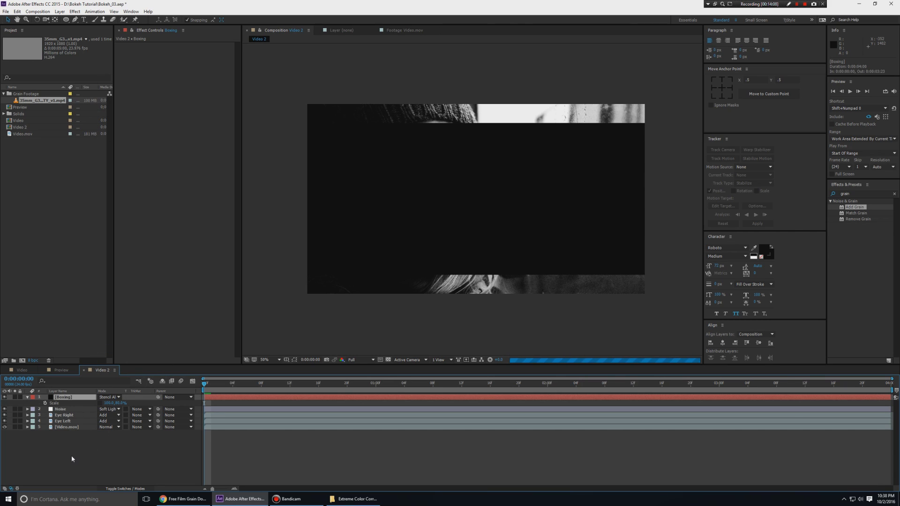
key(s)
click(72, 456)
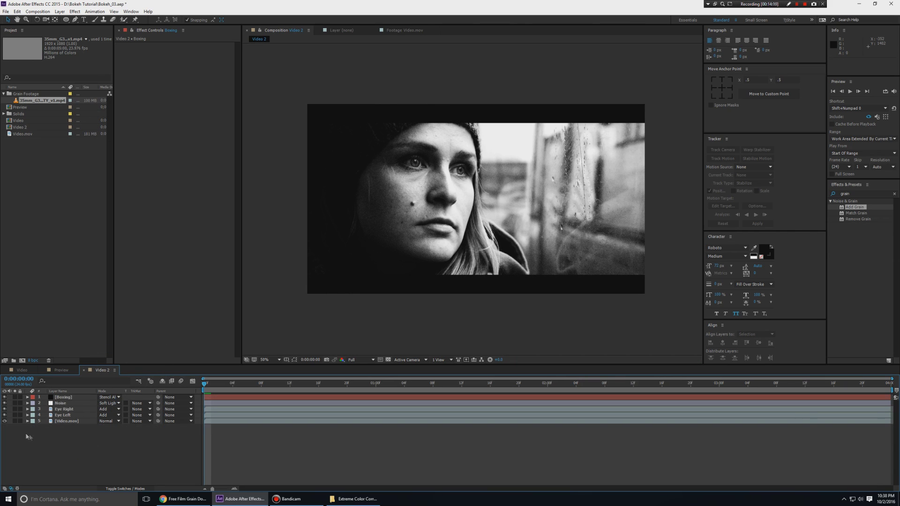
Step: Duplicate the Video.mov layer, move the copy to the top of the layer stack and rename it Original
click(62, 421)
key(ctrl+d)
drag(66, 421, 65, 397)
right_click(68, 398)
click(79, 393)
text(Original)
key(Return)
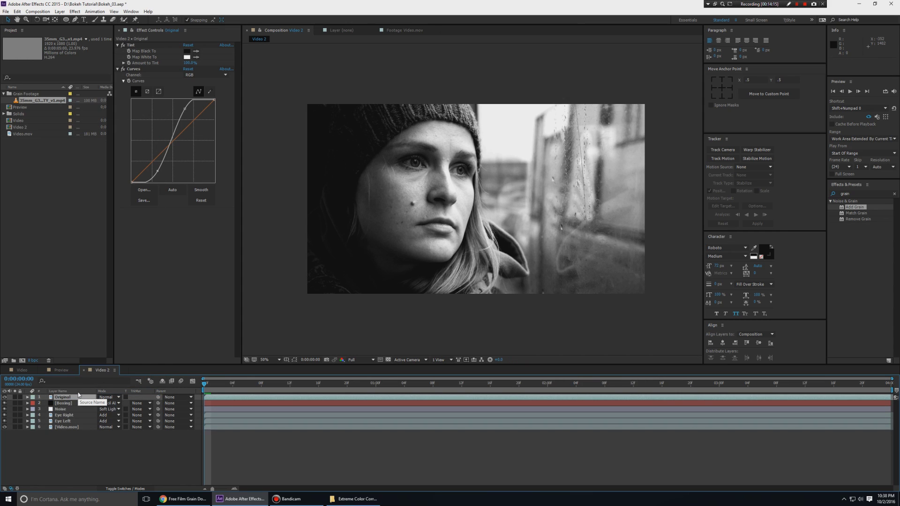
Step: Delete the Tint and Curves effects from the Original layer
click(141, 71)
click(140, 70)
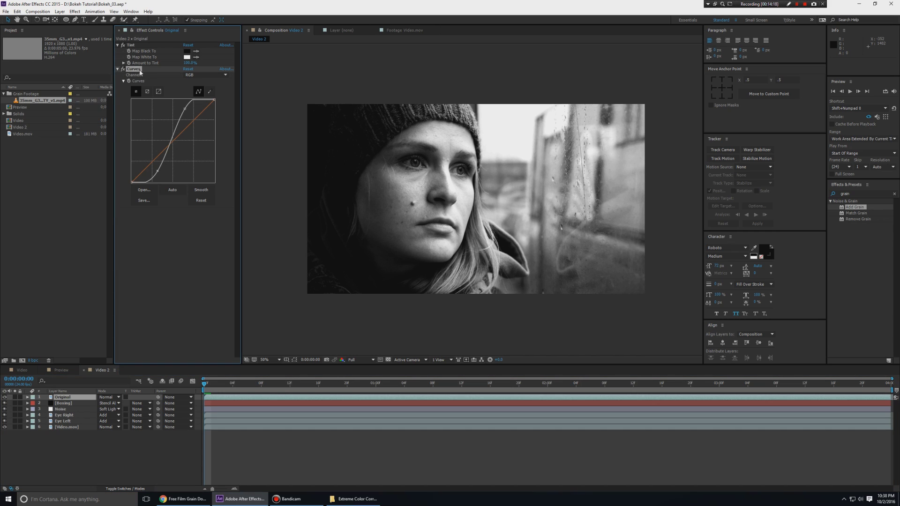
shift+click(132, 49)
key(Delete)
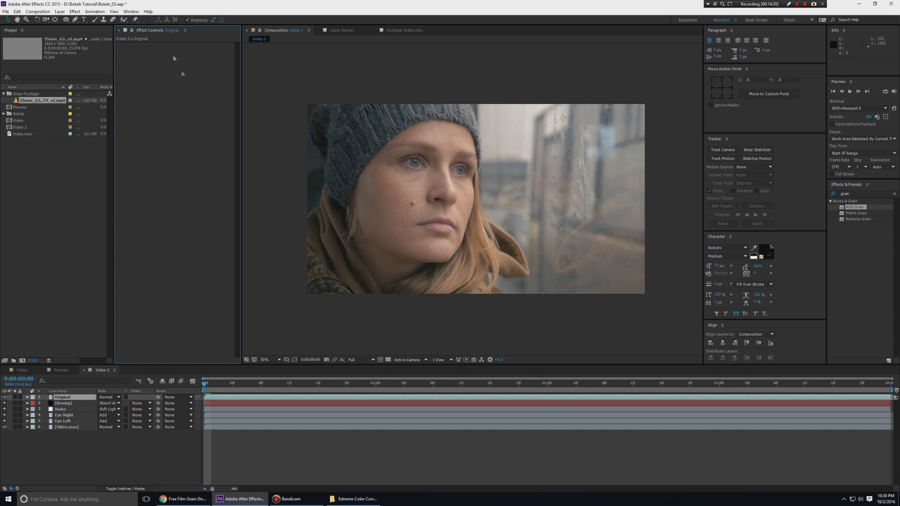
Step: Toggle the Original layer's visibility several times to compare the ungraded and graded footage, ending with the layer hidden
click(4, 397)
click(4, 397)
click(5, 397)
click(4, 397)
click(4, 397)
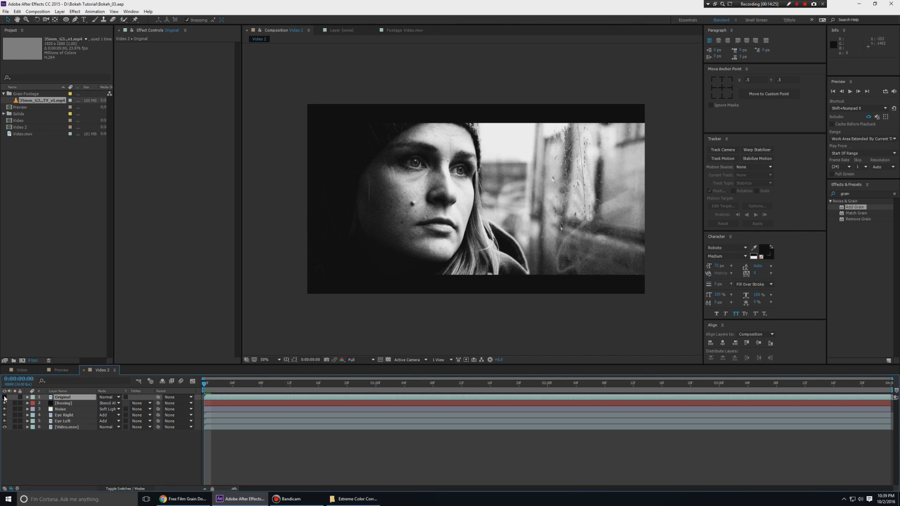
click(4, 397)
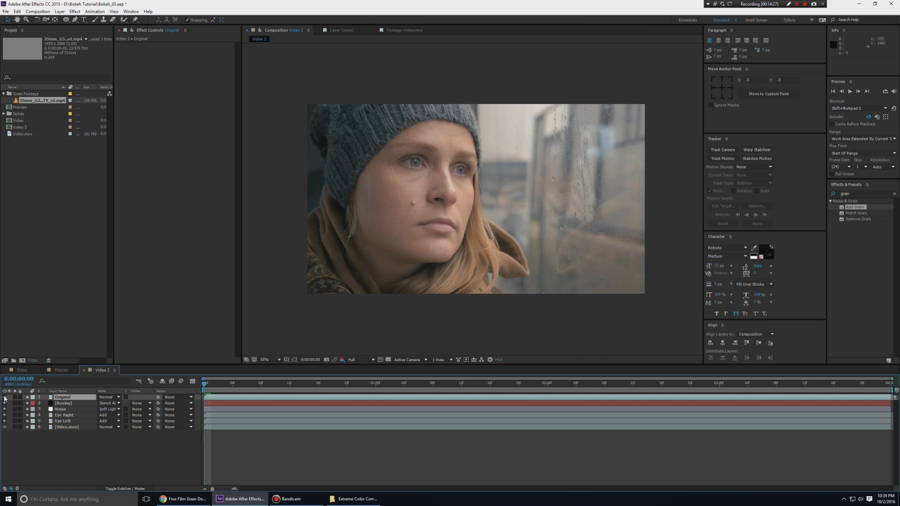
click(5, 397)
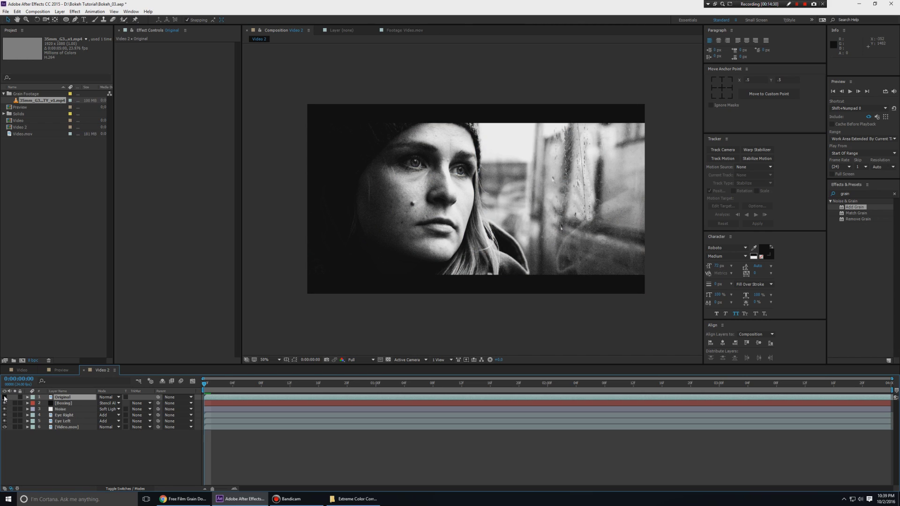